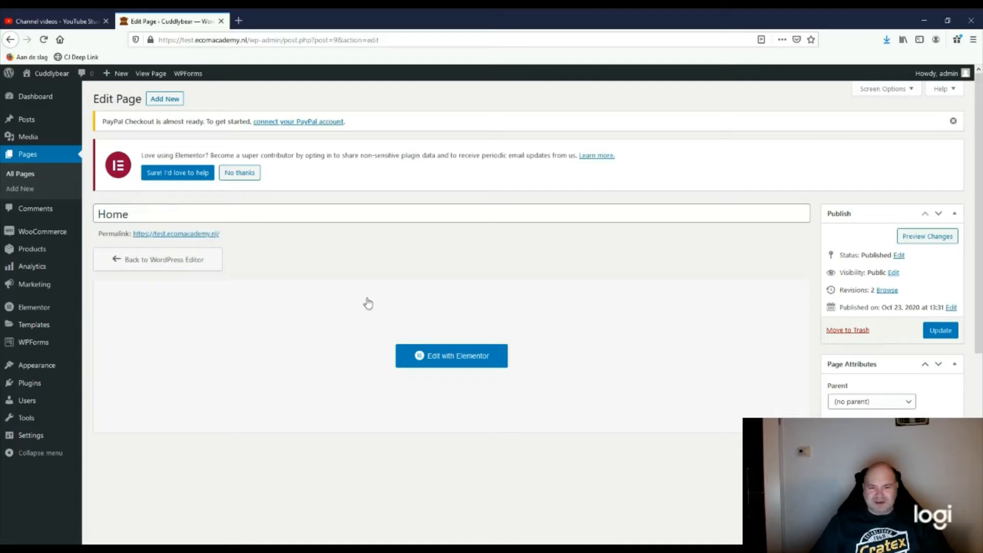
Open the Home page in the Elementor editor and add a new section with a single-column structure
click(444, 359)
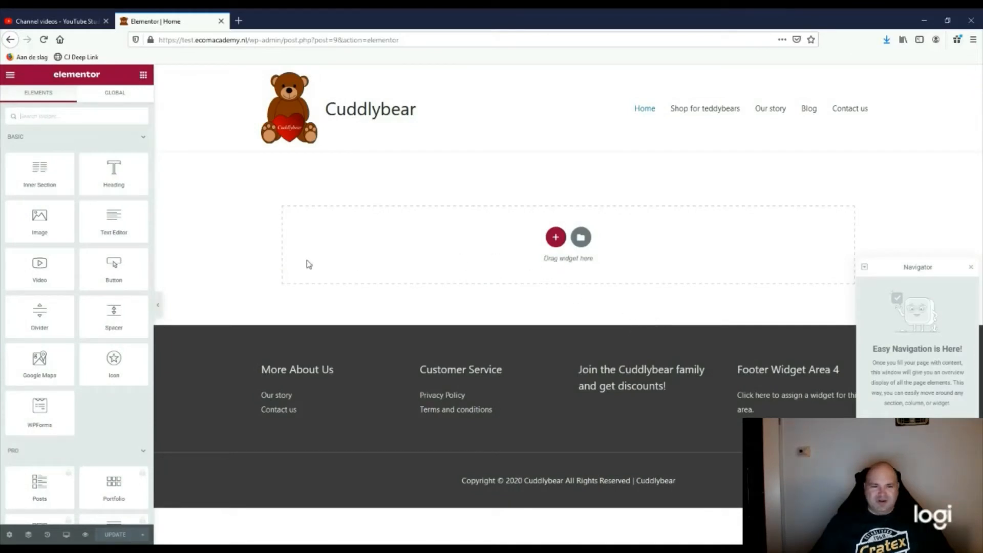
click(555, 239)
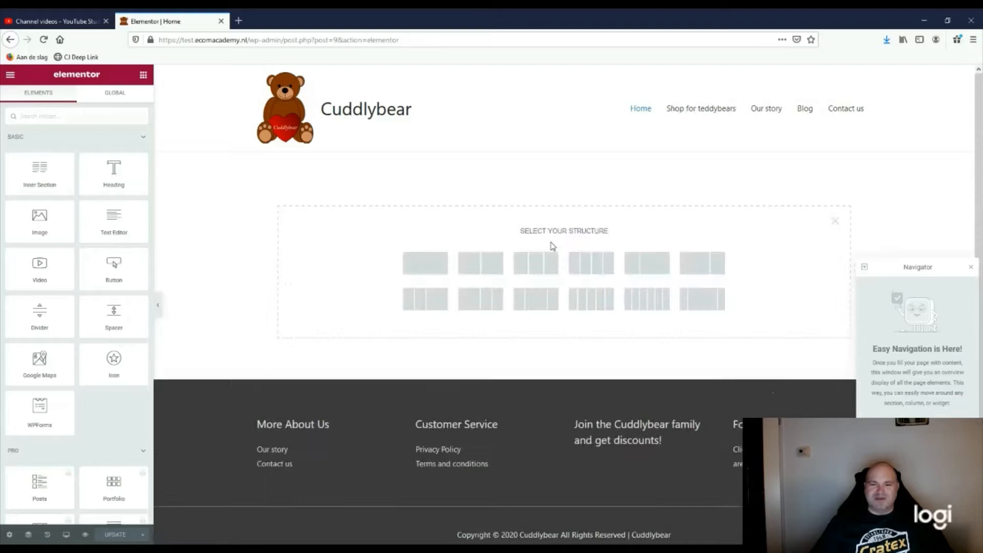
click(413, 264)
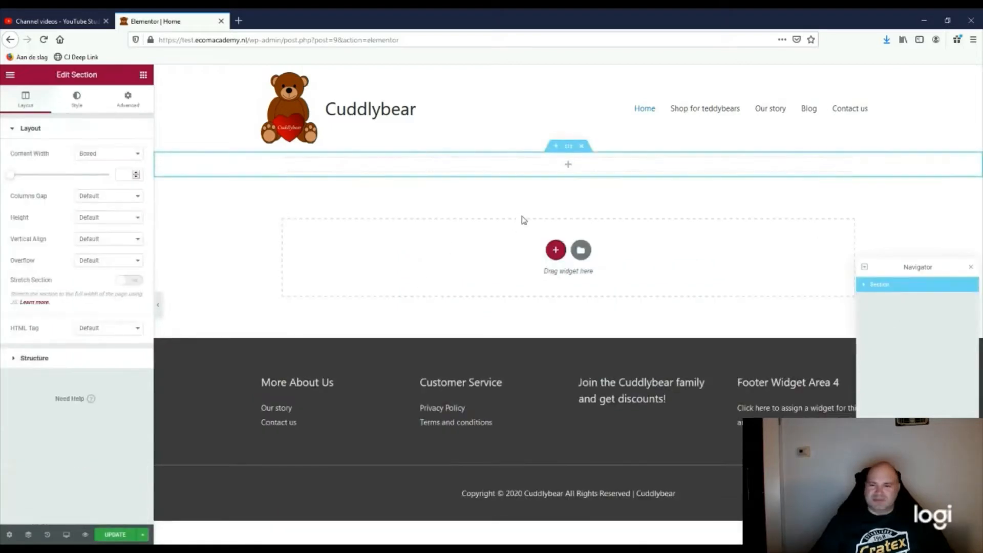
Give the new section a slideshow background using the photos of the girl with the teddy and the woman lifting a teddy
click(570, 149)
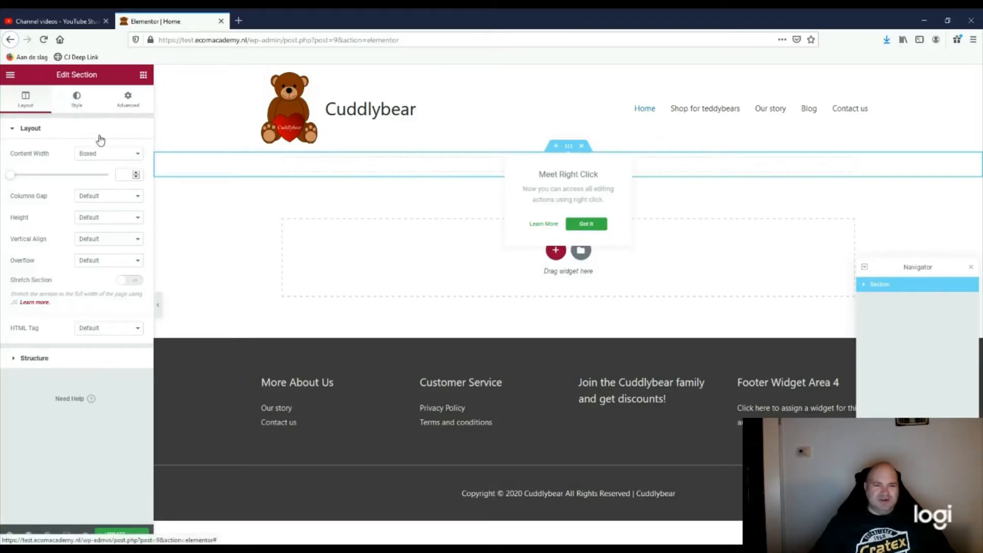
click(79, 102)
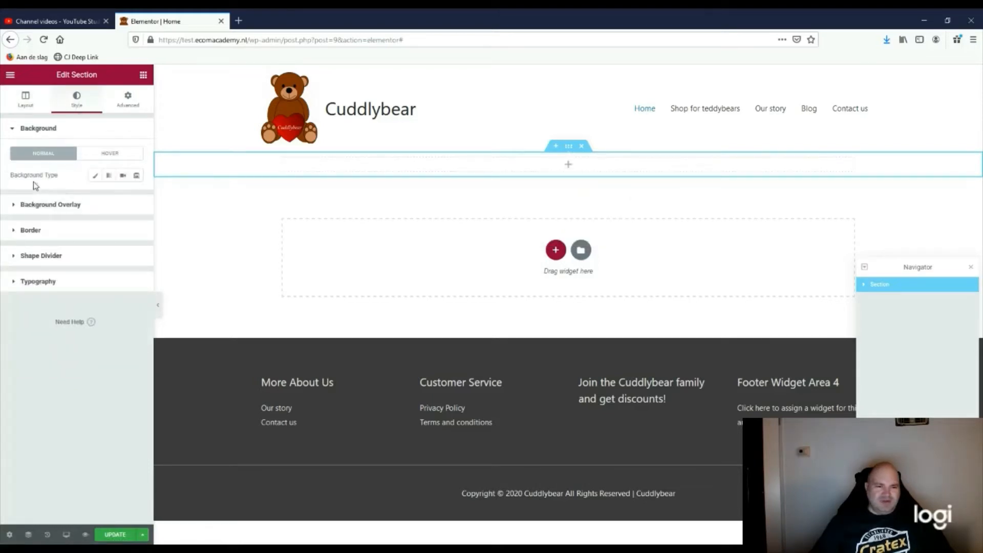
click(136, 176)
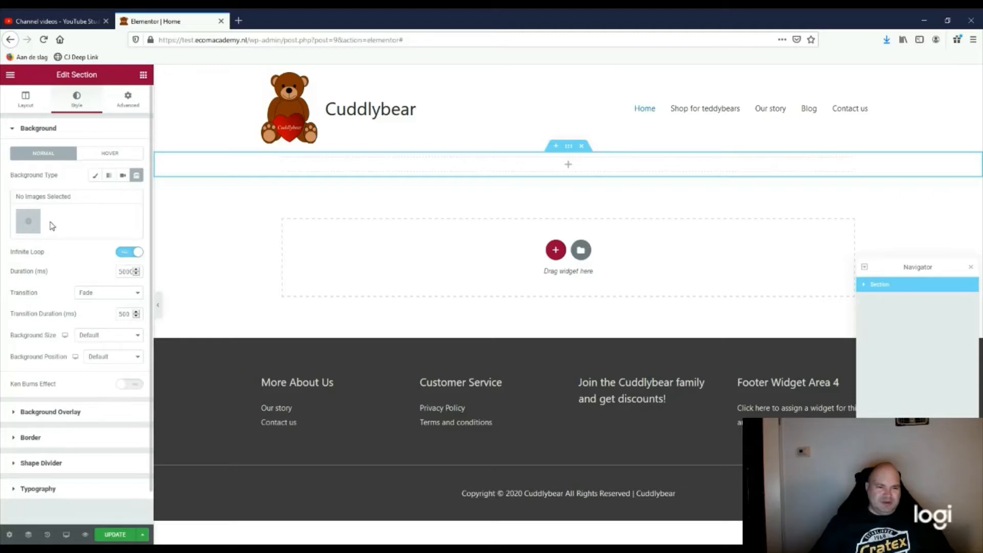
click(27, 223)
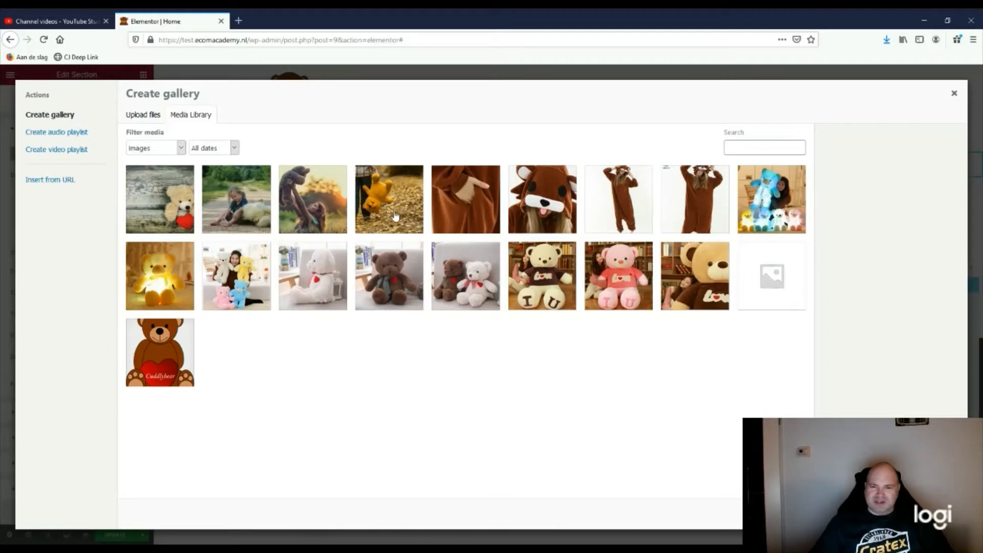
click(236, 204)
click(305, 201)
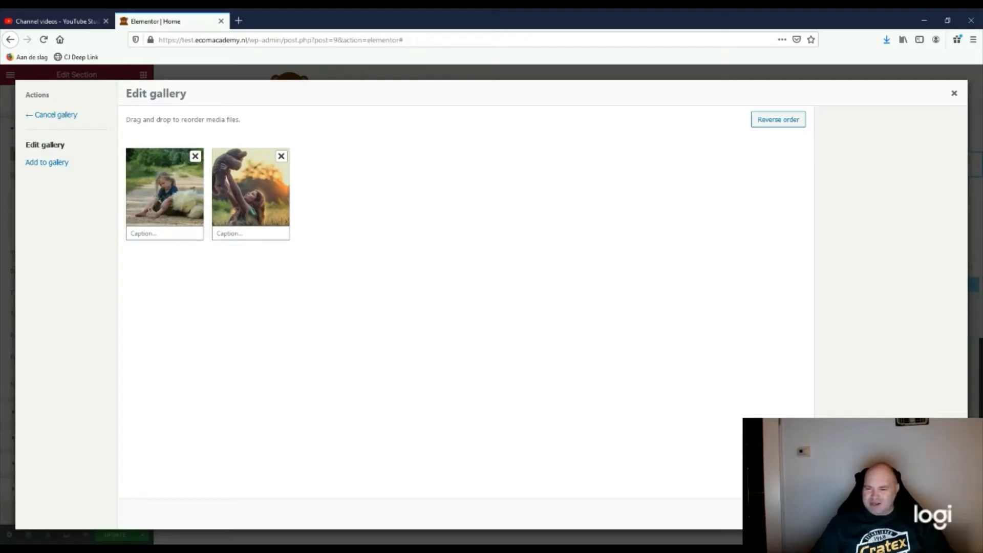
click(927, 514)
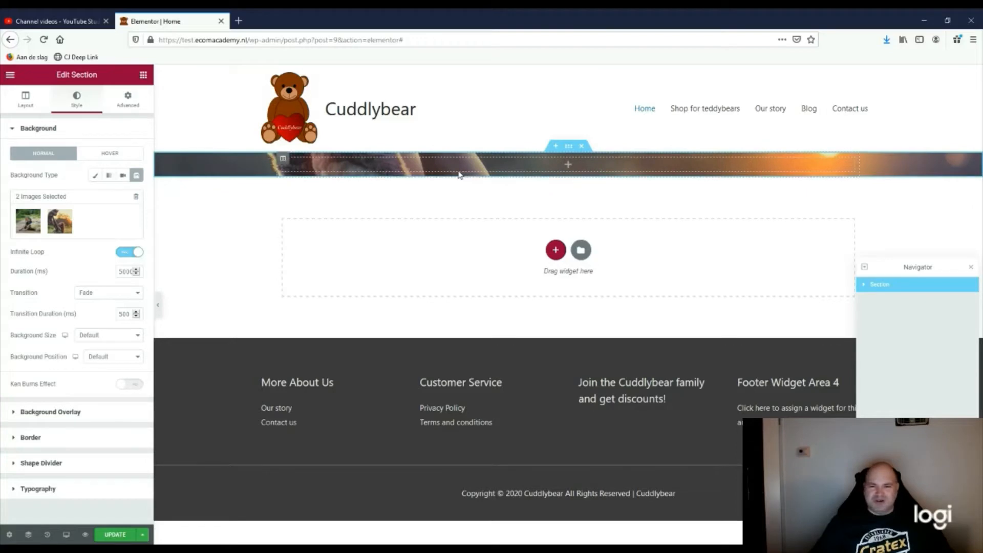
Set the section's content width to Full Width and its height to Min Height, with a minimum height of 512
click(24, 103)
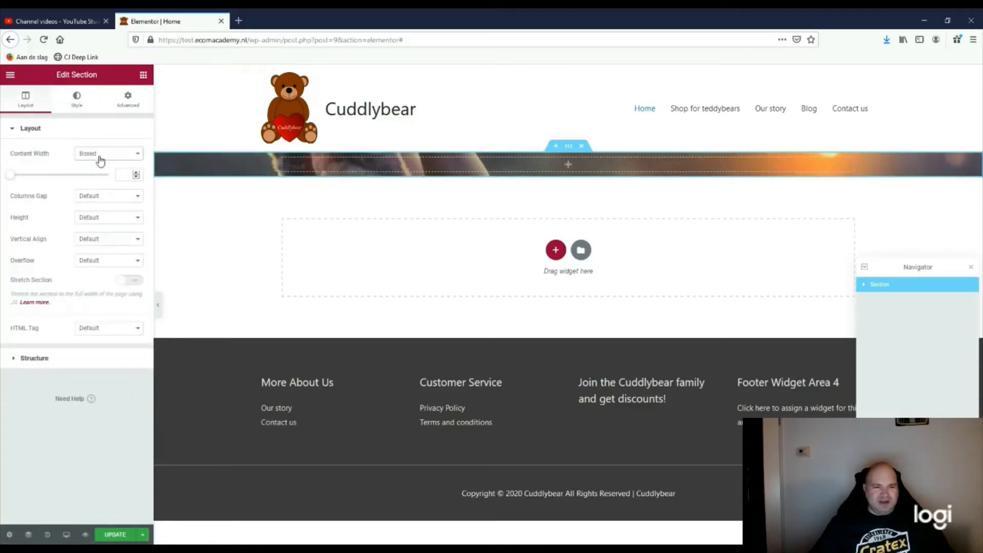
click(94, 183)
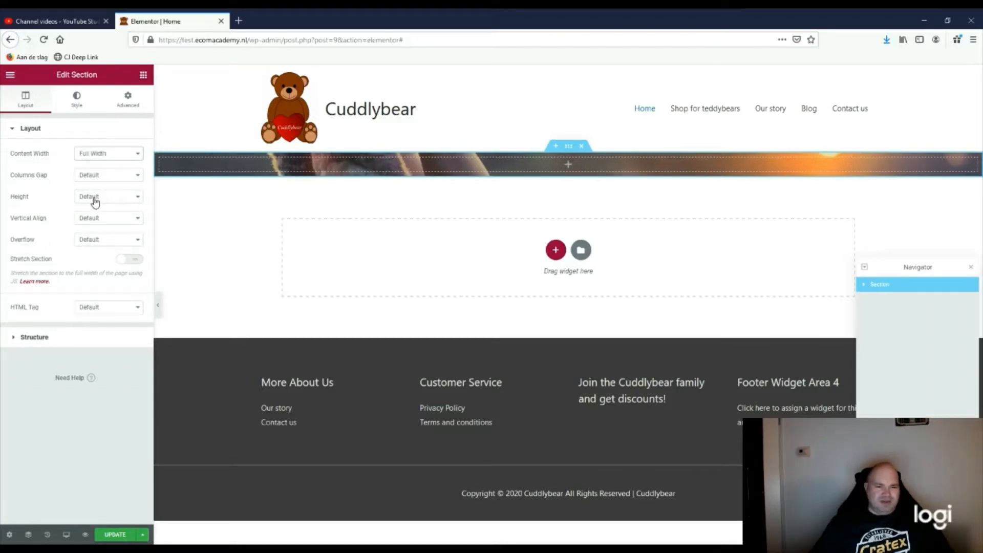
click(88, 238)
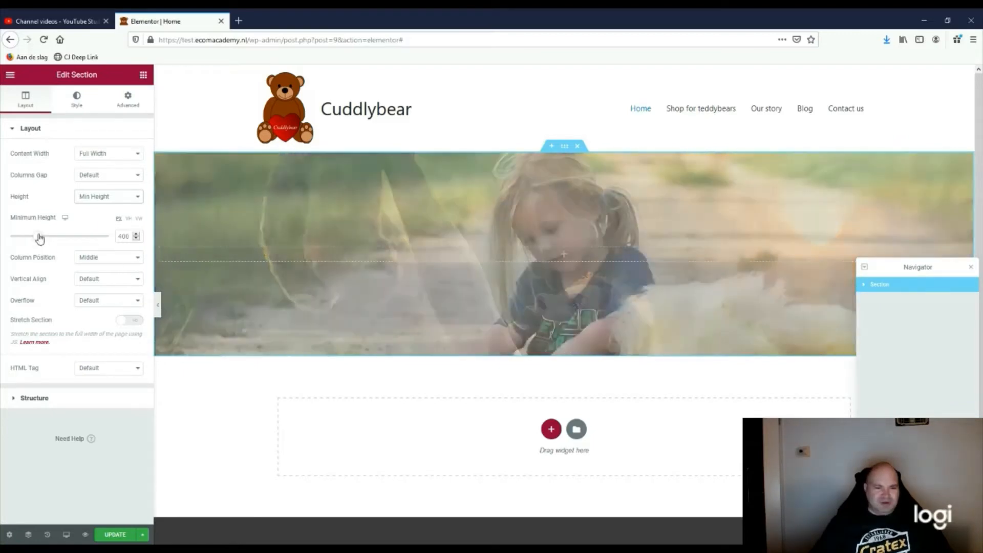
mouse_move(39, 238)
mouse_down()
mouse_move(72, 237)
mouse_move(12, 241)
mouse_move(47, 241)
mouse_up()
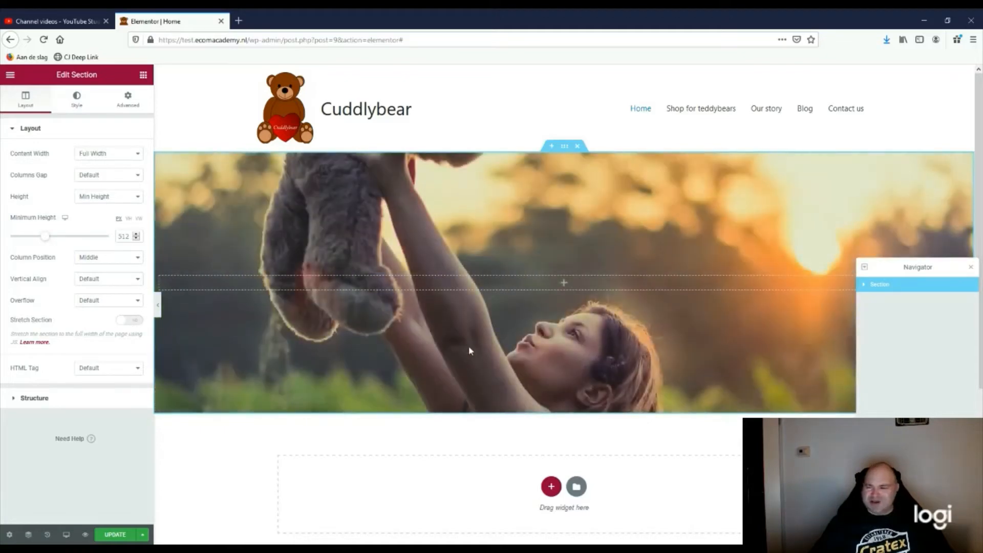
scroll(469, 349, down, 4)
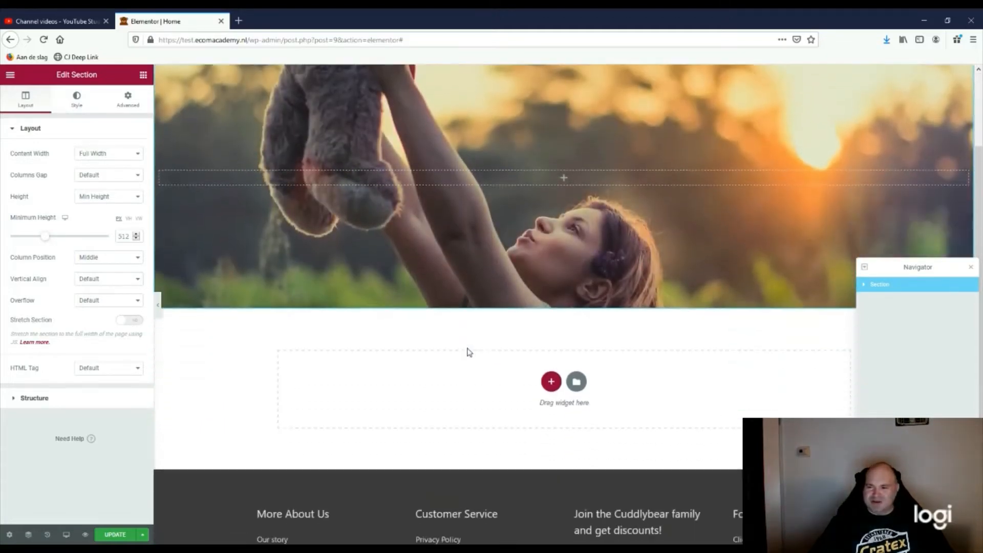
scroll(458, 374, up, 3)
scroll(458, 376, up, 2)
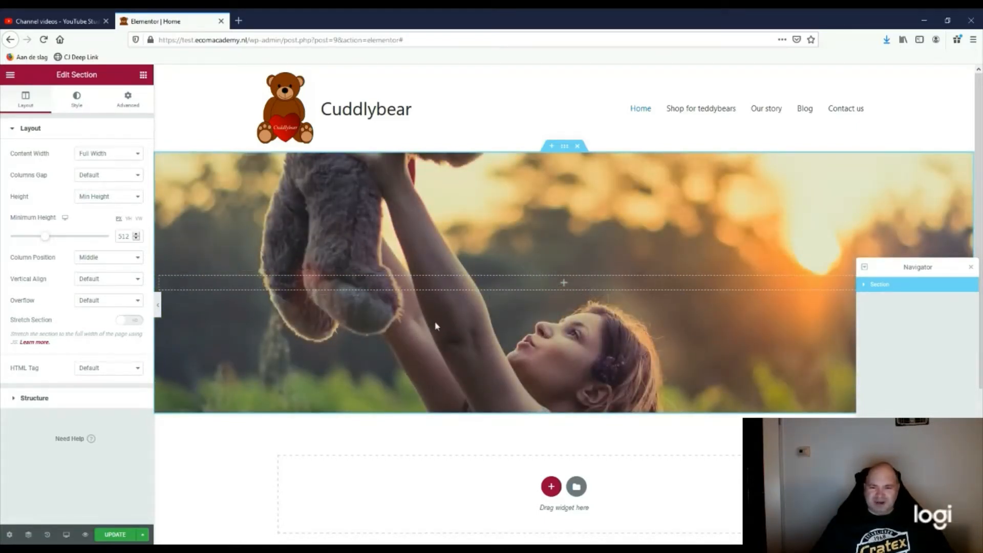
scroll(253, 412, down, 4)
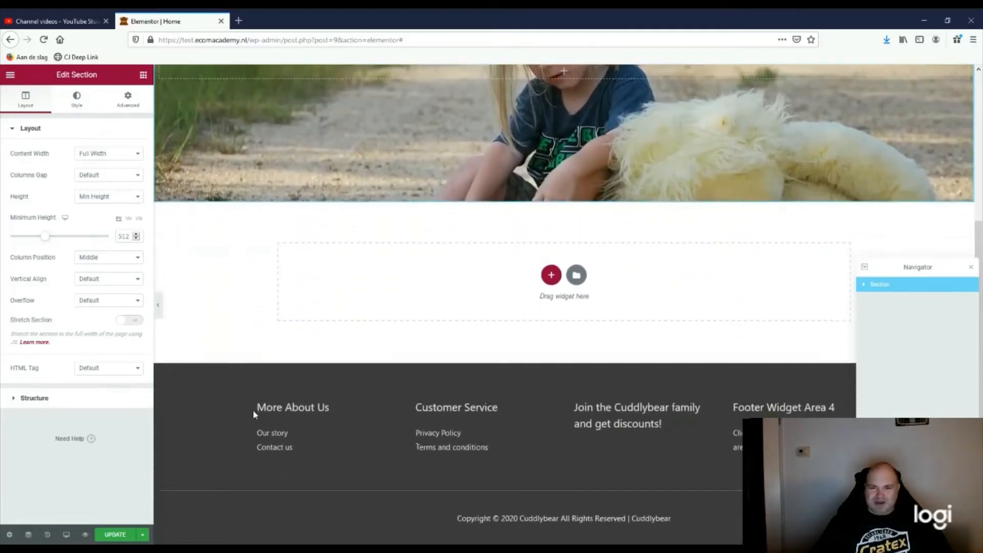
scroll(253, 410, up, 3)
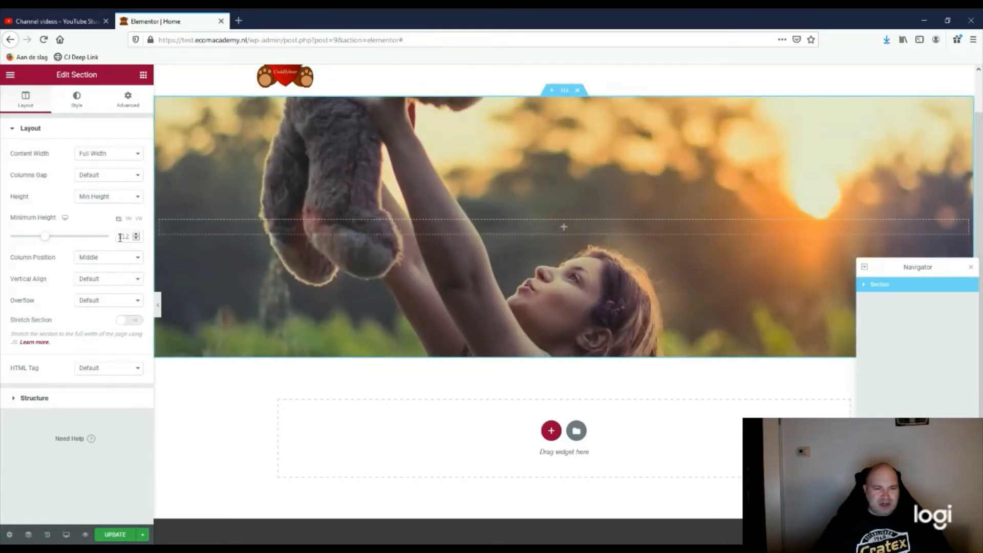
Lower the slideshow section's minimum height to 500
click(136, 239)
click(136, 239)
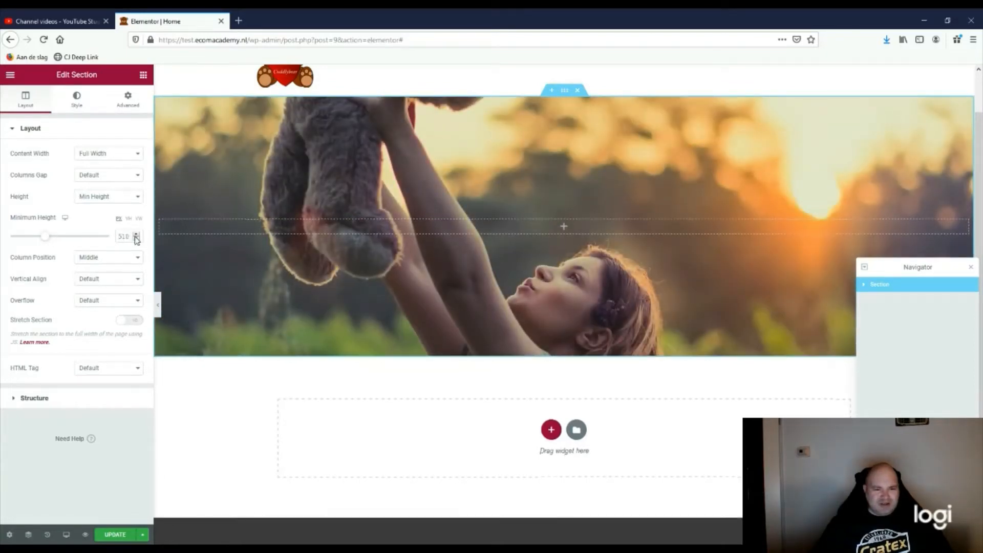
click(136, 239)
click(136, 238)
click(136, 238)
click(136, 238)
click(136, 239)
click(136, 239)
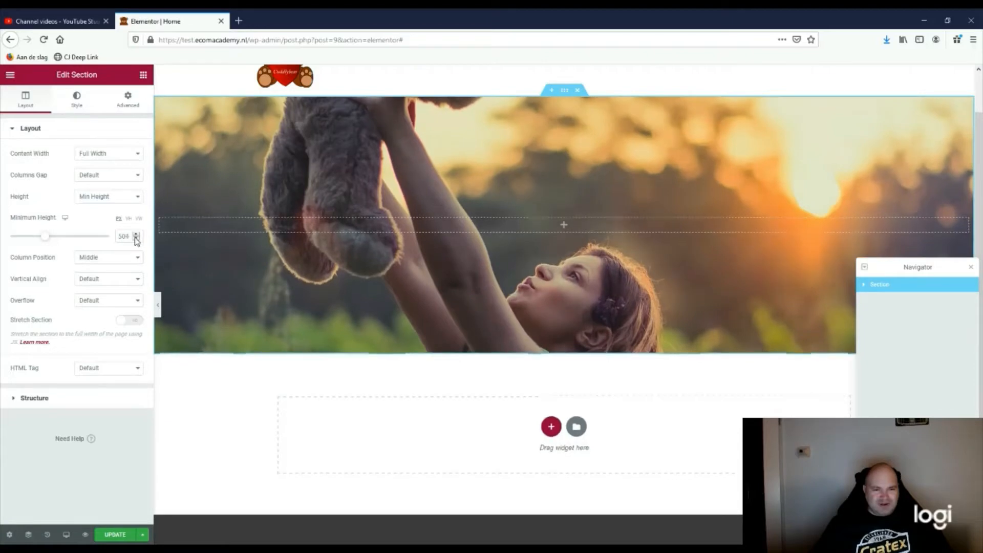
click(136, 238)
click(136, 238)
click(136, 238)
click(137, 239)
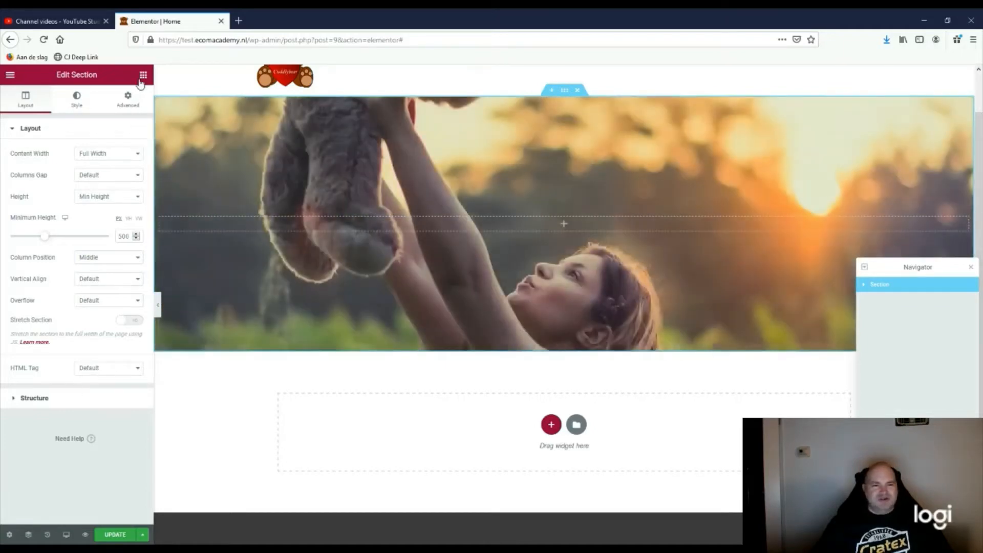
Add a Heading widget inside the slideshow section and align it to the center
click(143, 75)
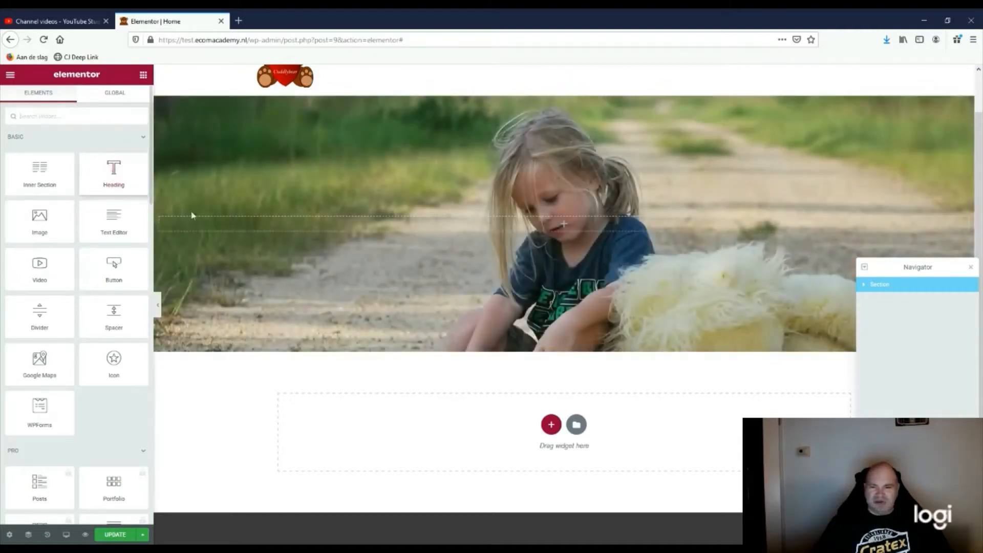
drag(109, 173, 546, 225)
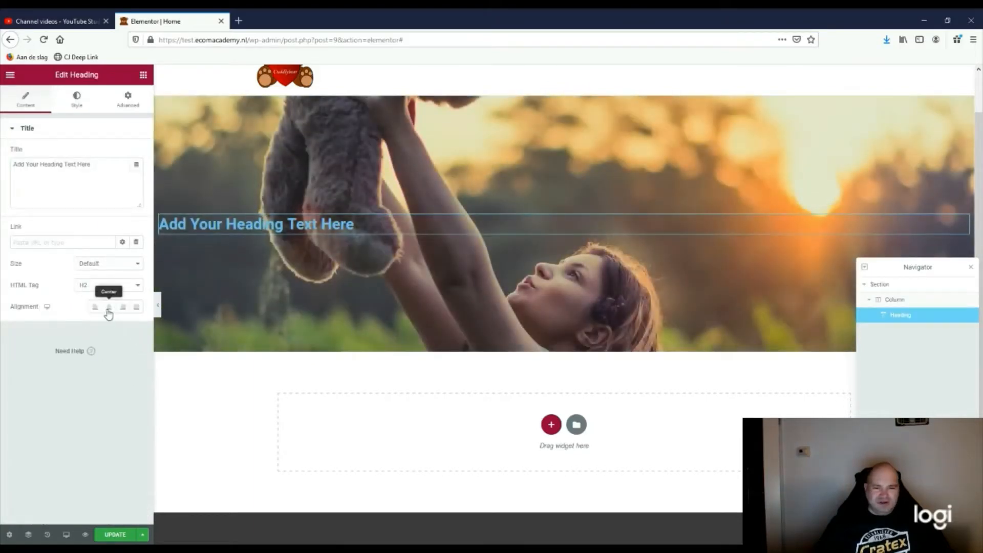
click(108, 308)
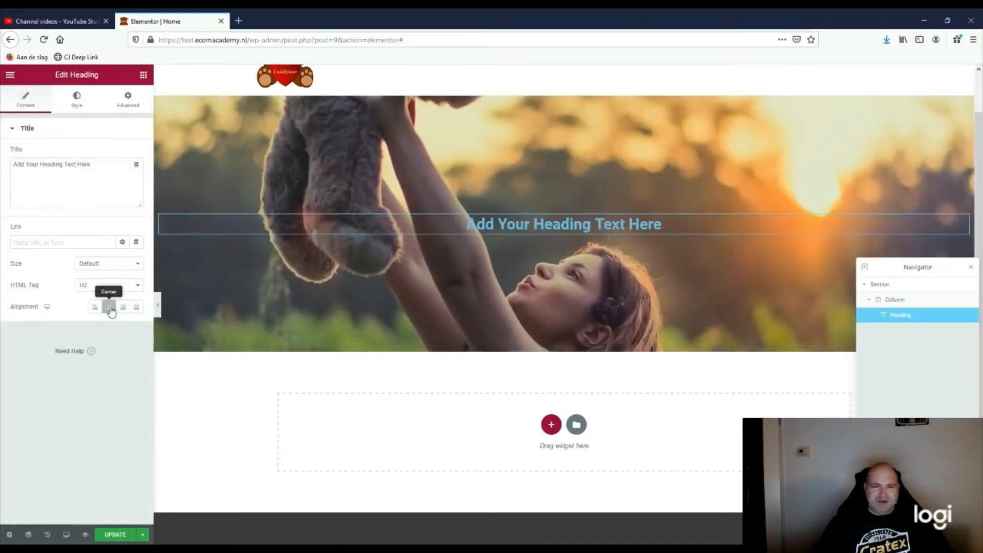
Replace the heading text with "All fluffy teady bears can be found here. For all ages!" and set its size to XXL
drag(103, 166, 2, 165)
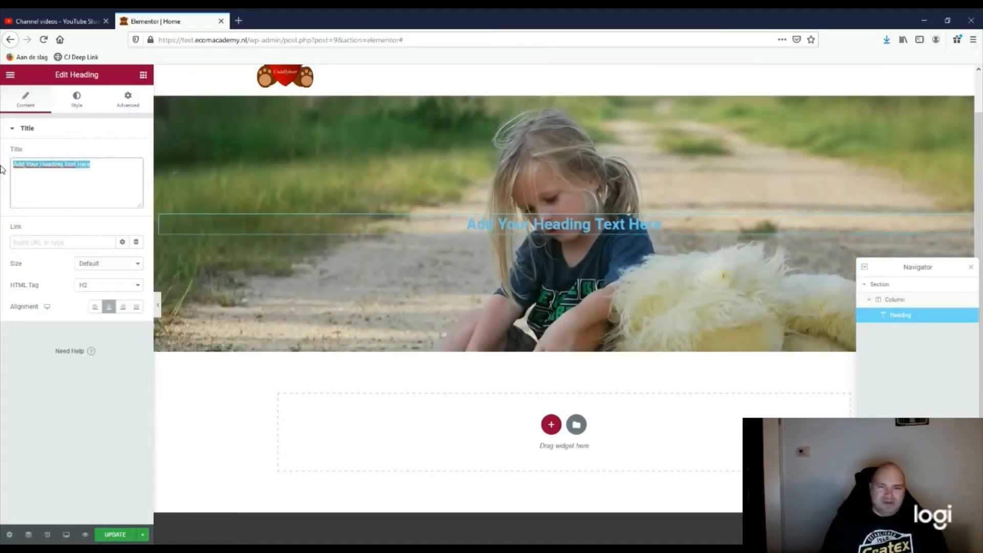
text(A)
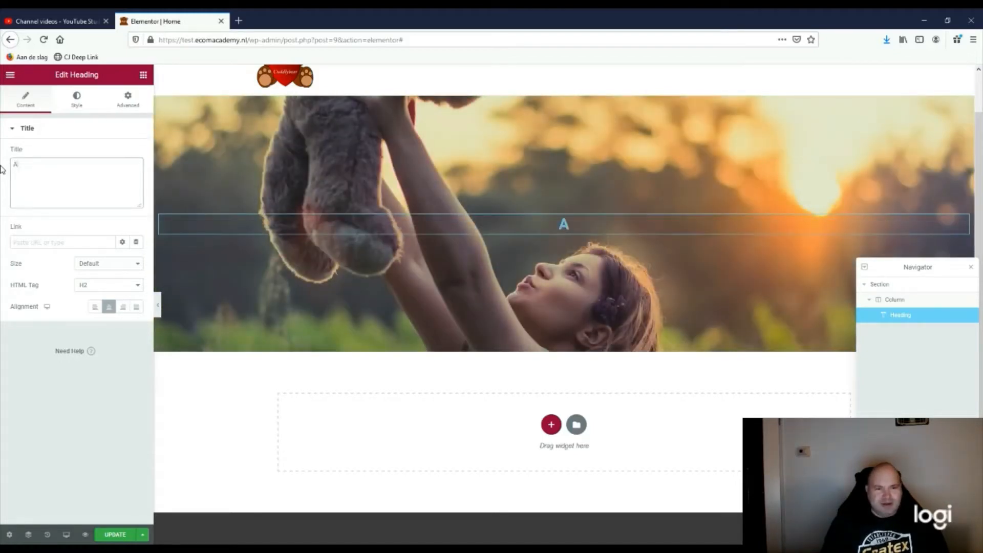
text(ll fluffy)
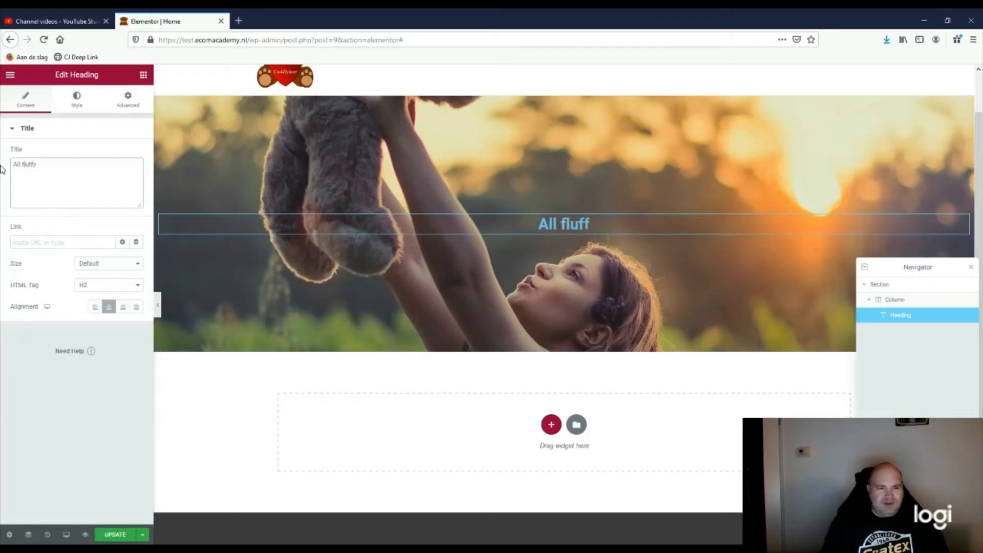
text( te)
text(ad)
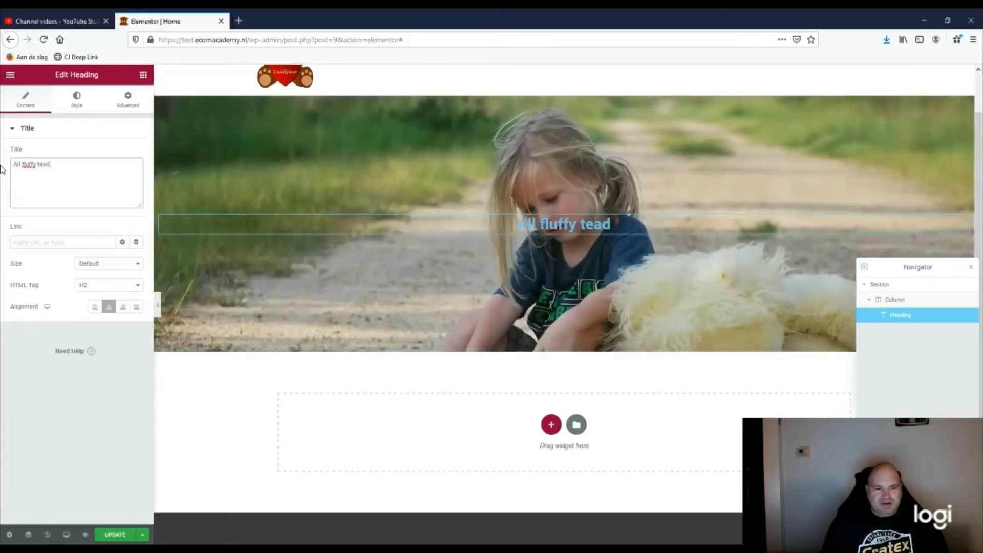
text(y bears)
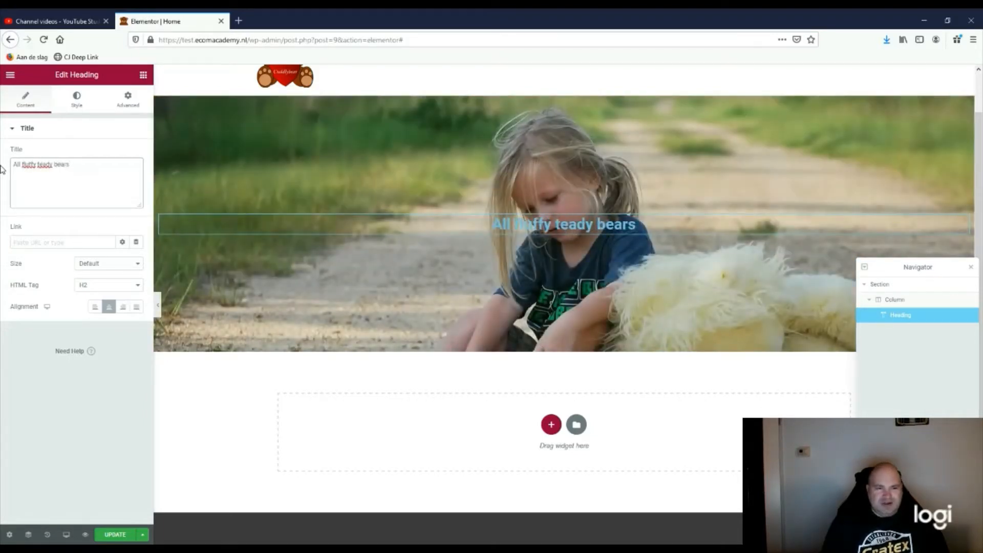
text( can be fou)
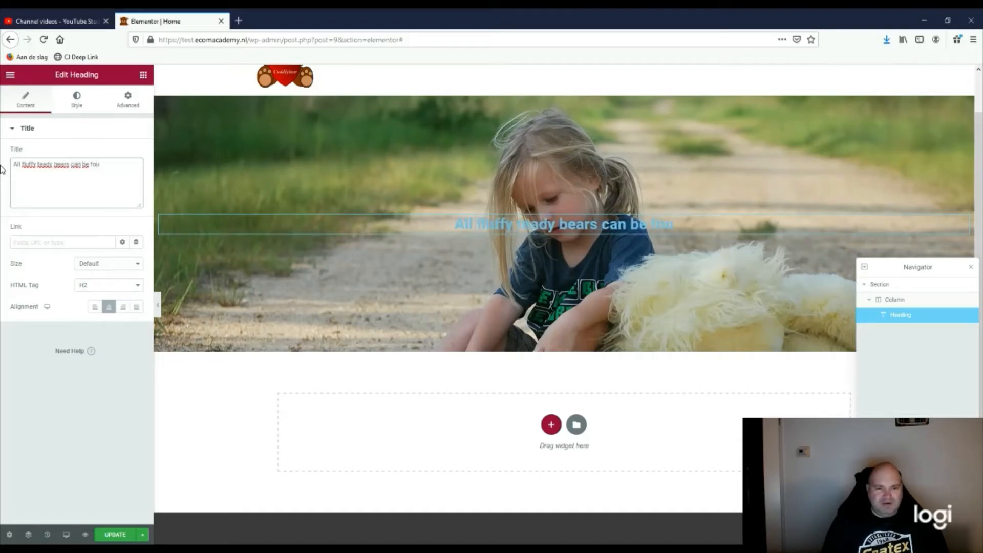
text(nd here. )
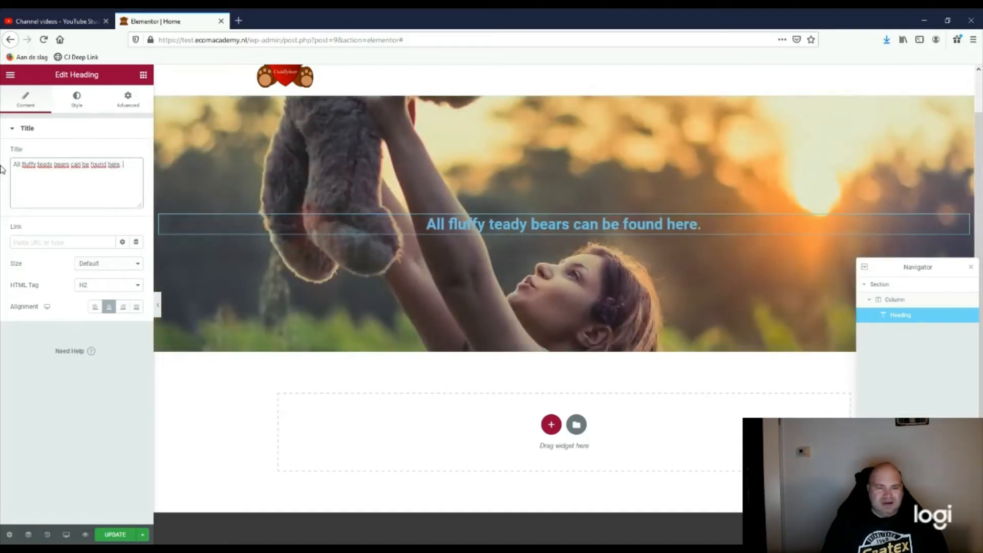
text(For all ages)
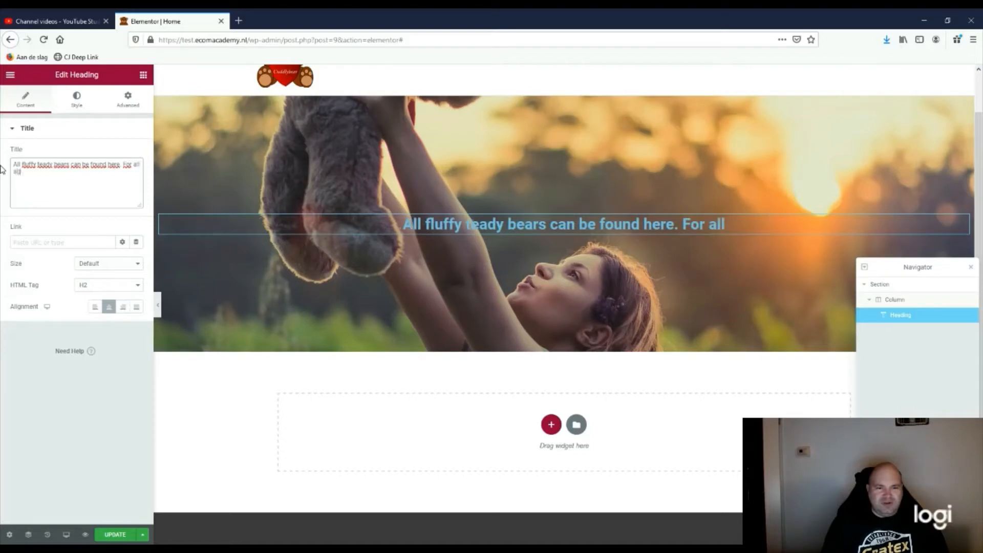
text(!)
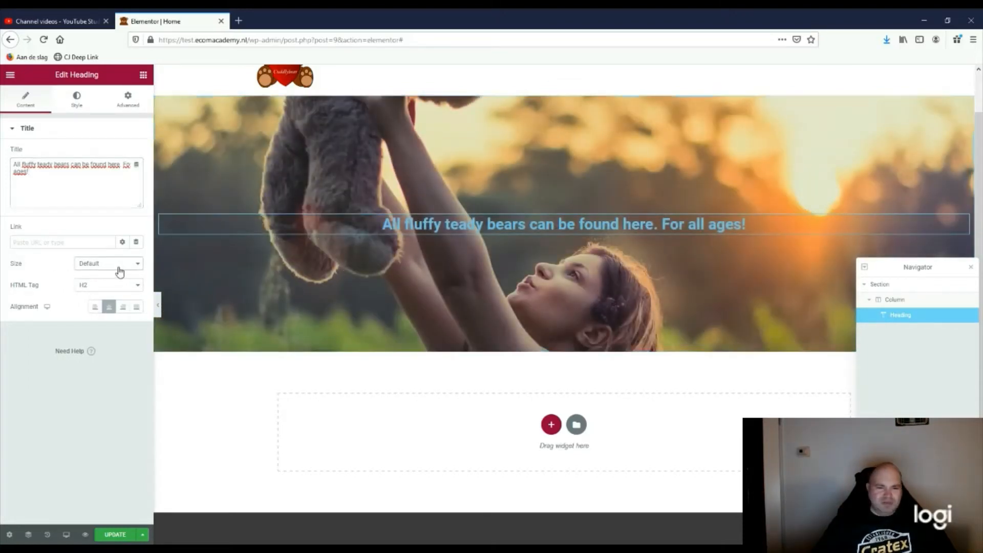
click(87, 333)
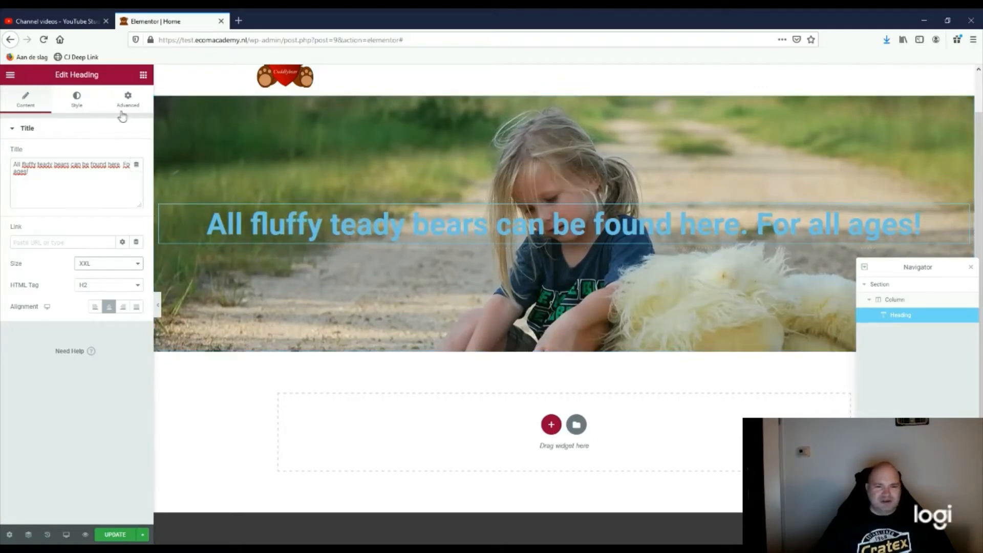
Try several blue shades for the heading's text color and settle on a medium bright blue
click(75, 103)
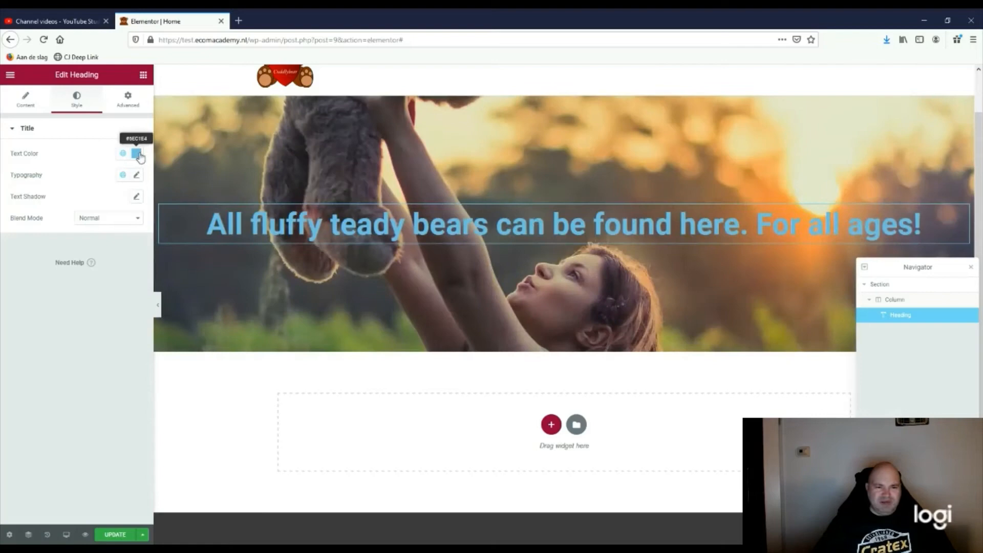
click(137, 154)
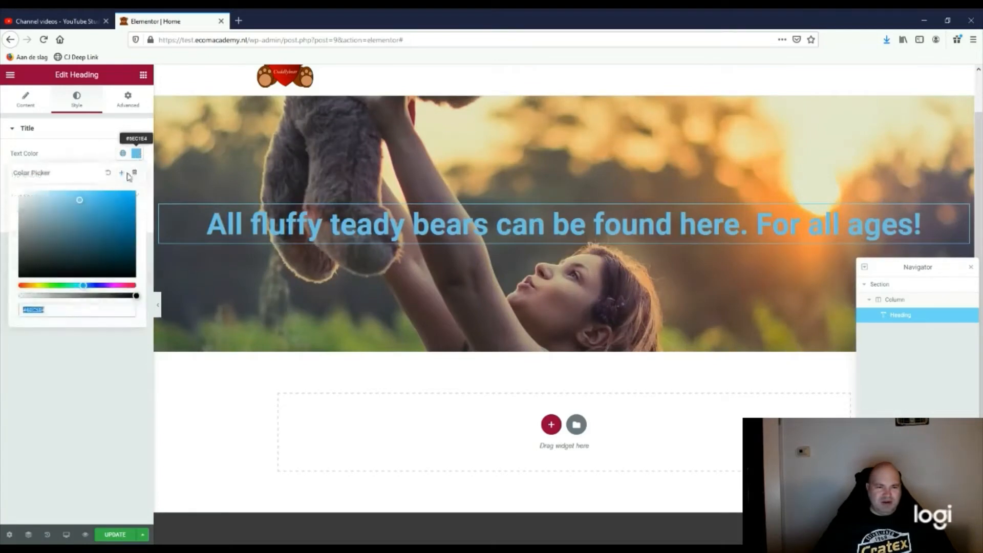
click(114, 248)
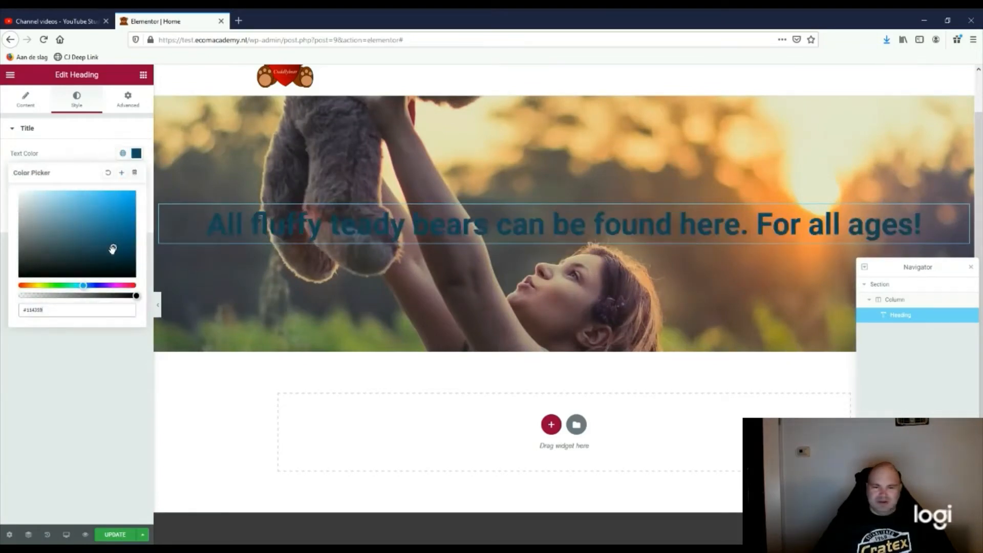
click(110, 225)
click(128, 214)
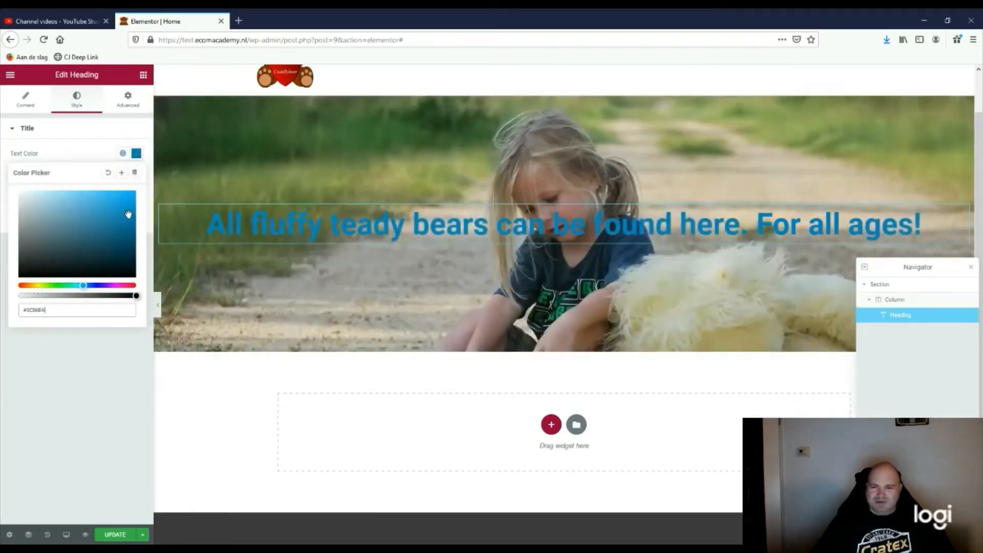
click(79, 246)
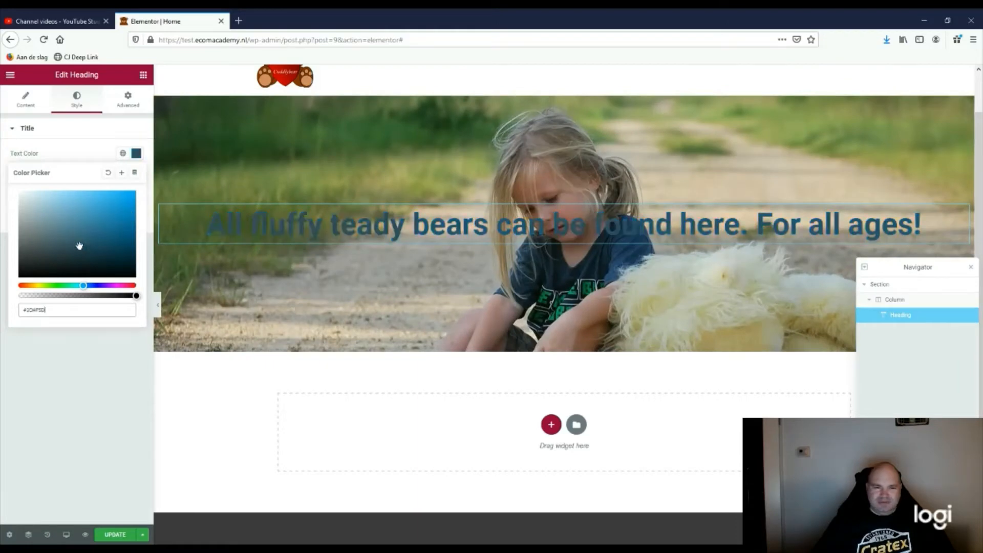
click(108, 262)
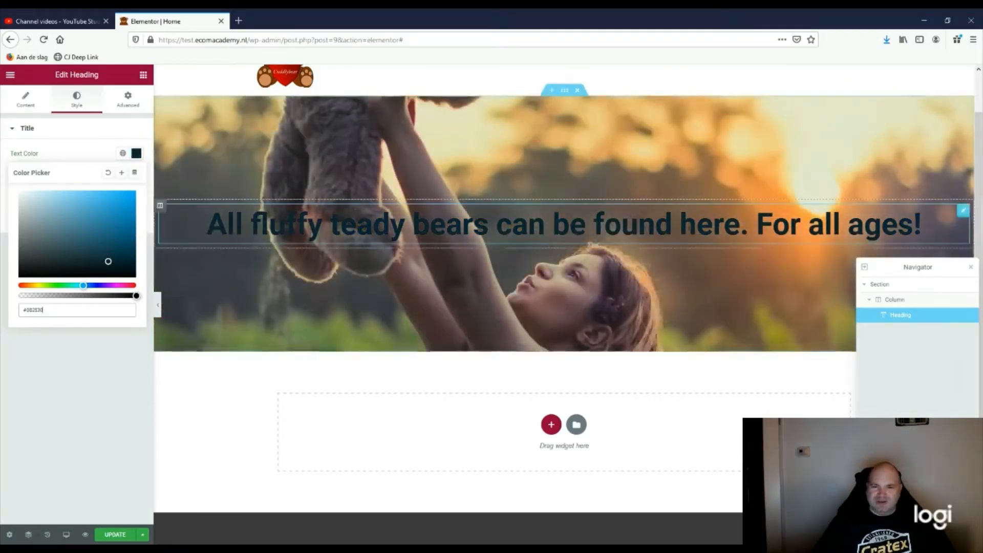
click(98, 205)
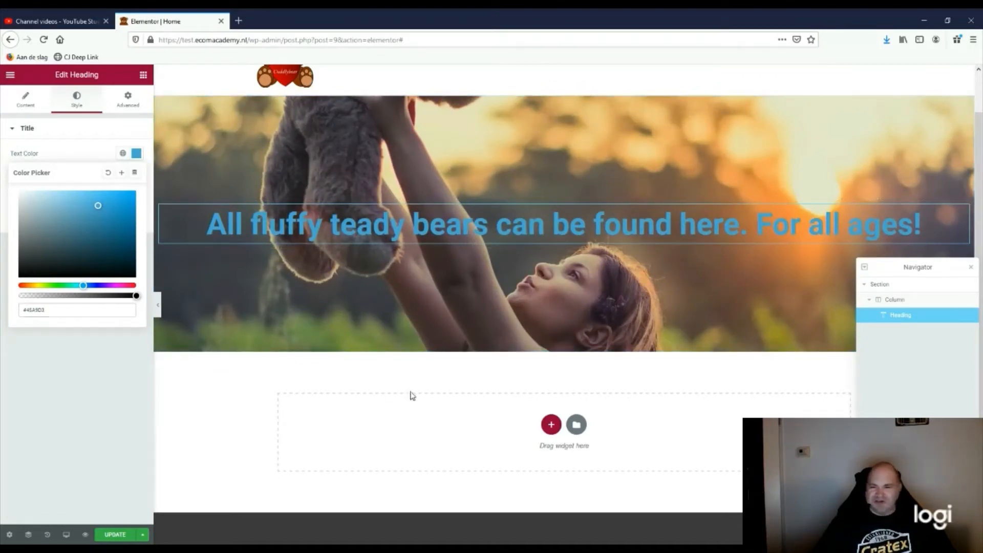
Add a single-column section below the slideshow and place a Divider widget in it
scroll(413, 396, down, 3)
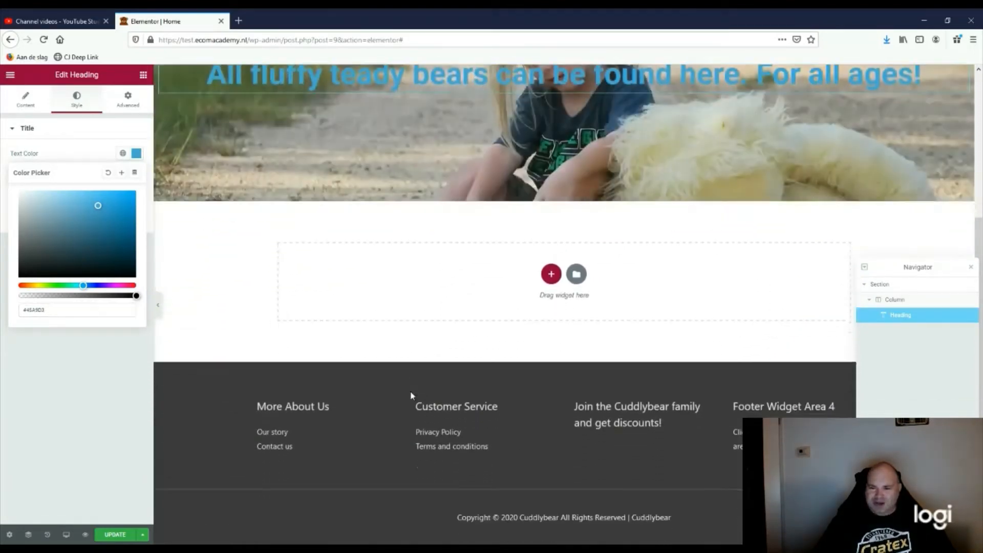
scroll(413, 396, up, 4)
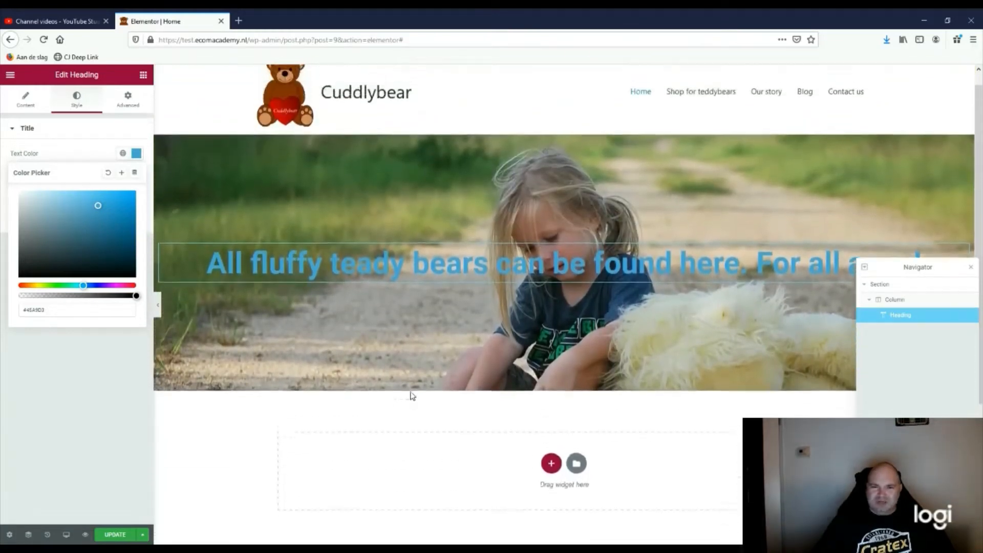
scroll(412, 395, down, 2)
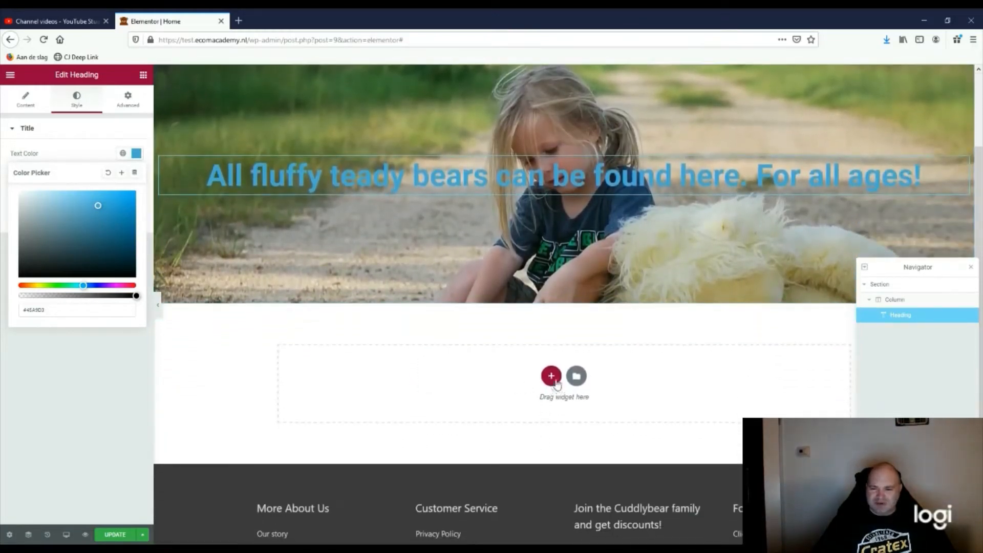
click(552, 377)
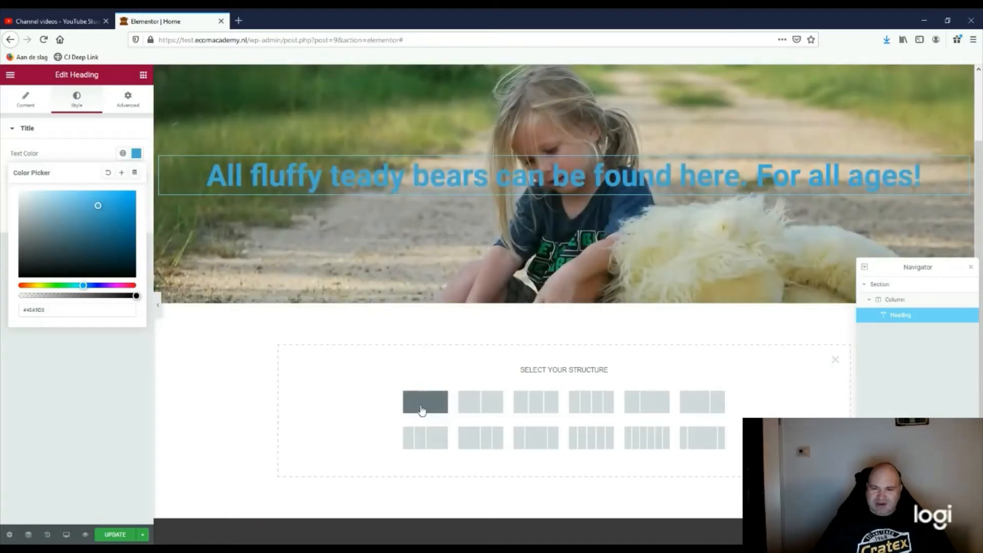
click(422, 408)
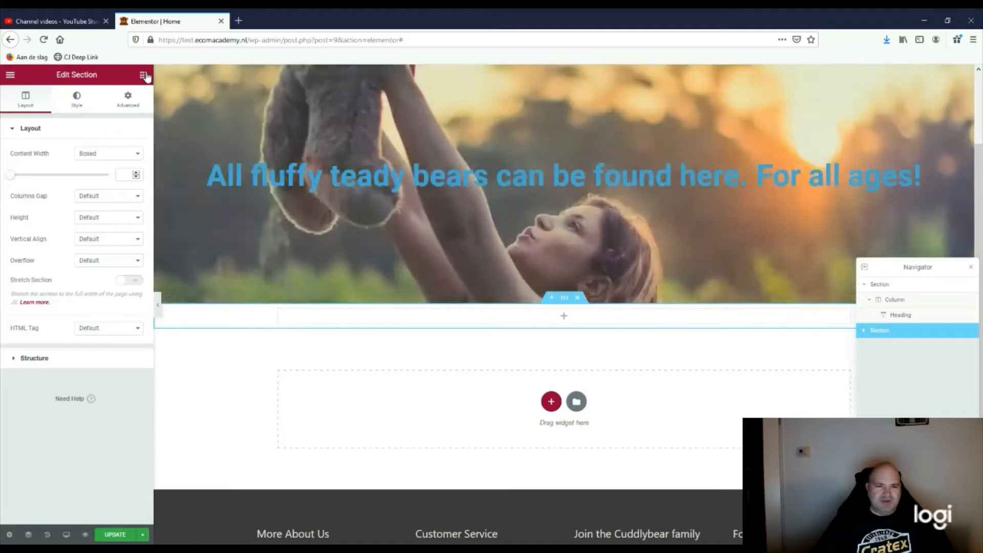
click(143, 75)
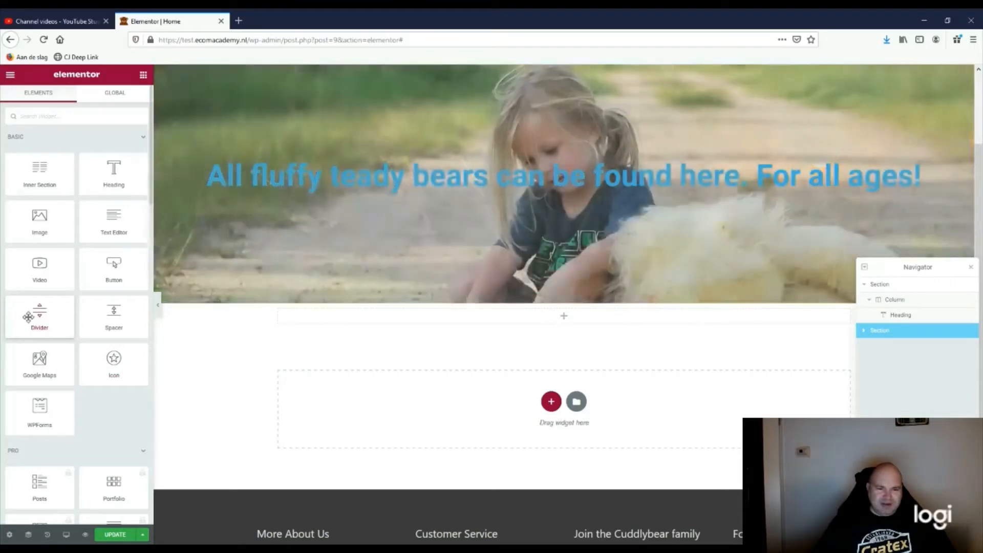
drag(28, 317, 451, 321)
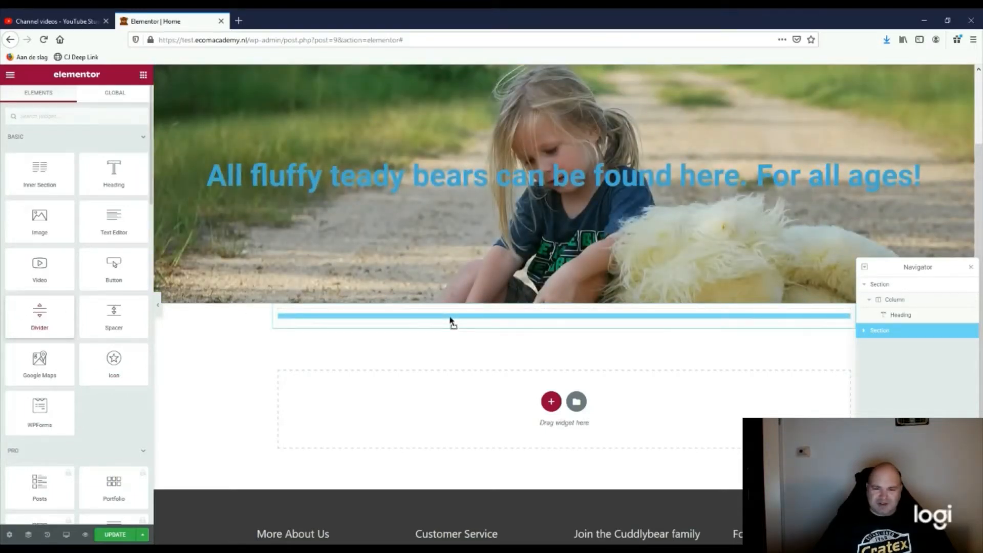
drag(451, 321, 450, 323)
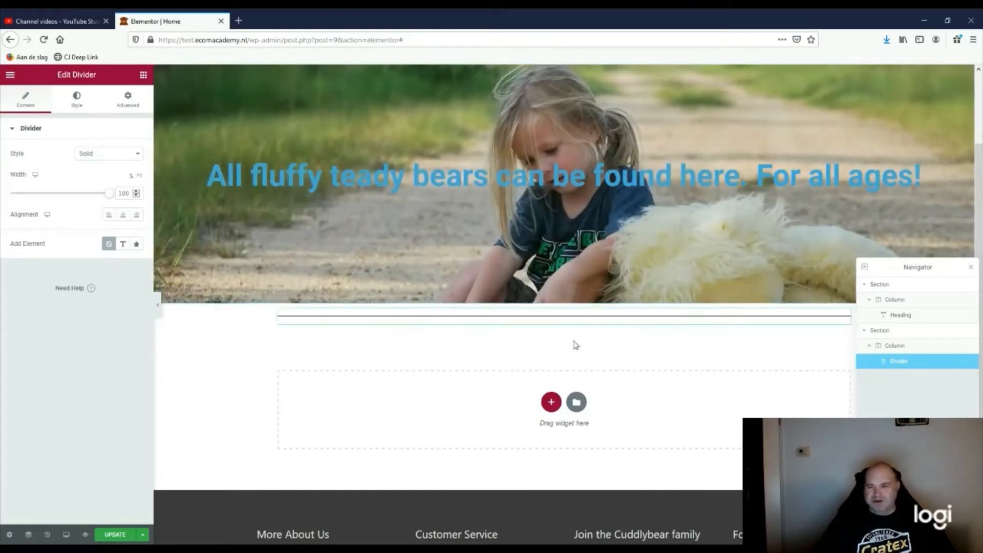
Add another single-column section below the divider and place a Text Editor widget in it
scroll(364, 338, up, 2)
scroll(364, 337, up, 1)
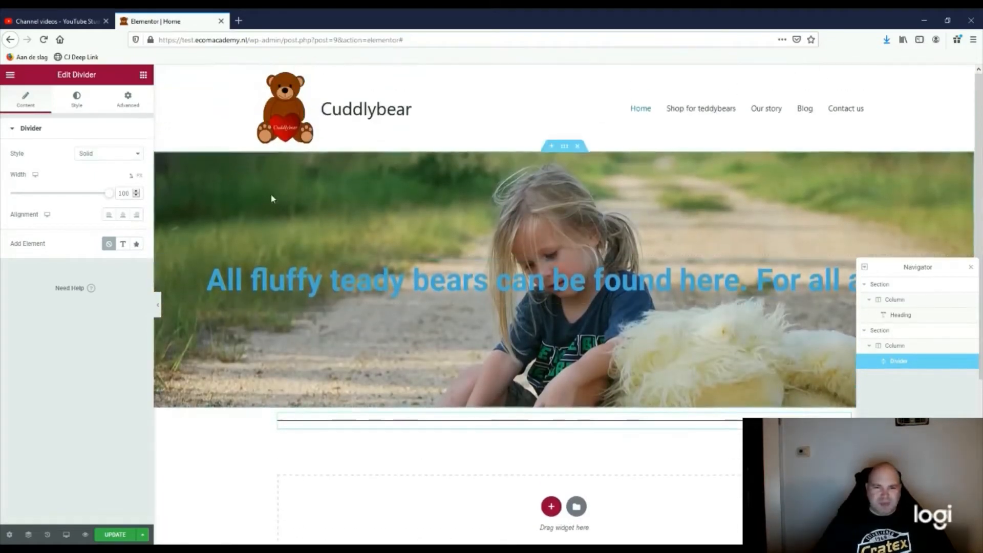
scroll(342, 370, down, 3)
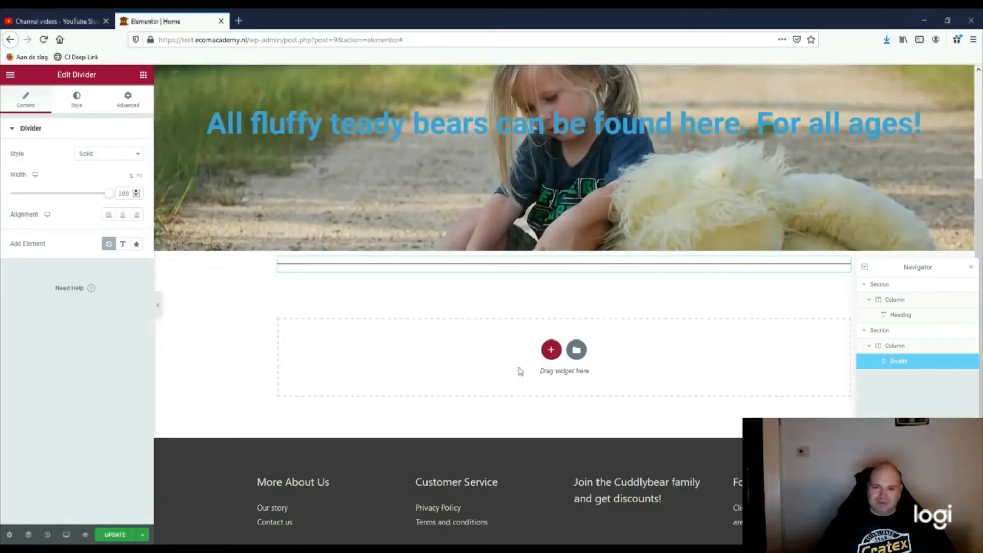
click(550, 351)
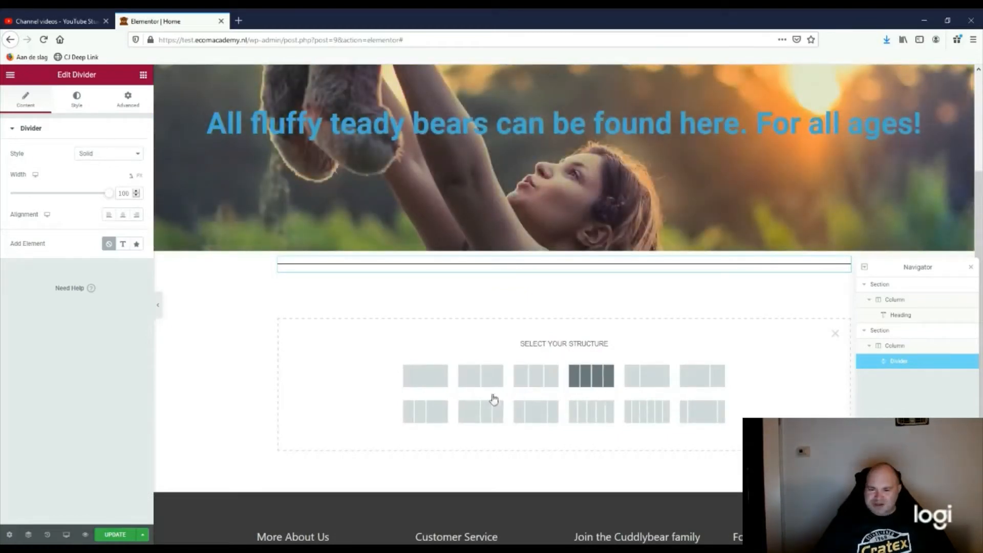
click(437, 385)
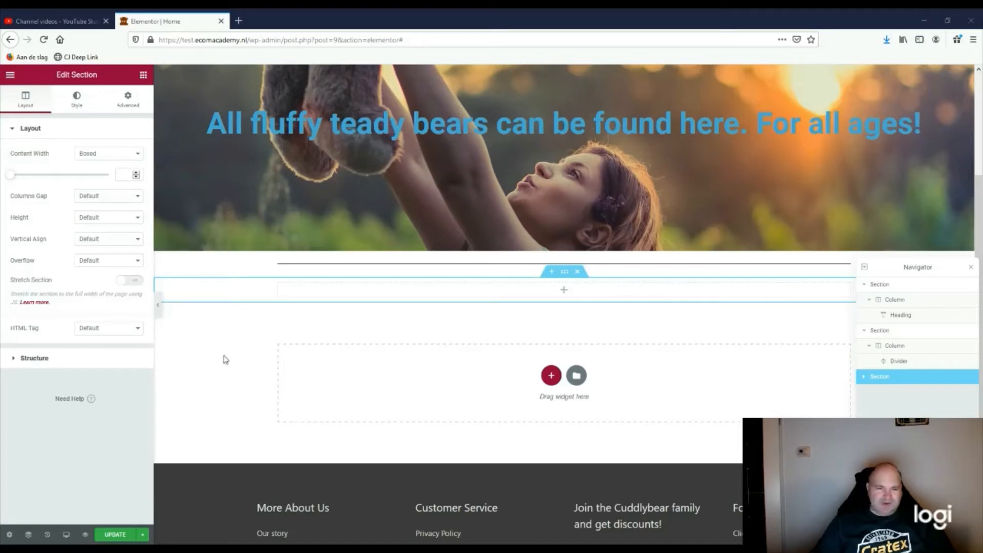
click(179, 488)
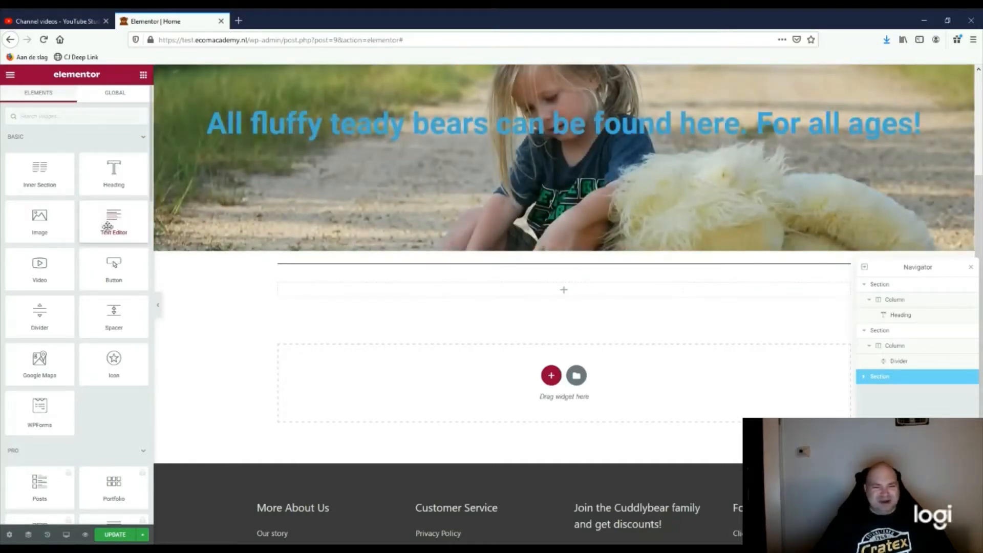
drag(108, 225, 275, 285)
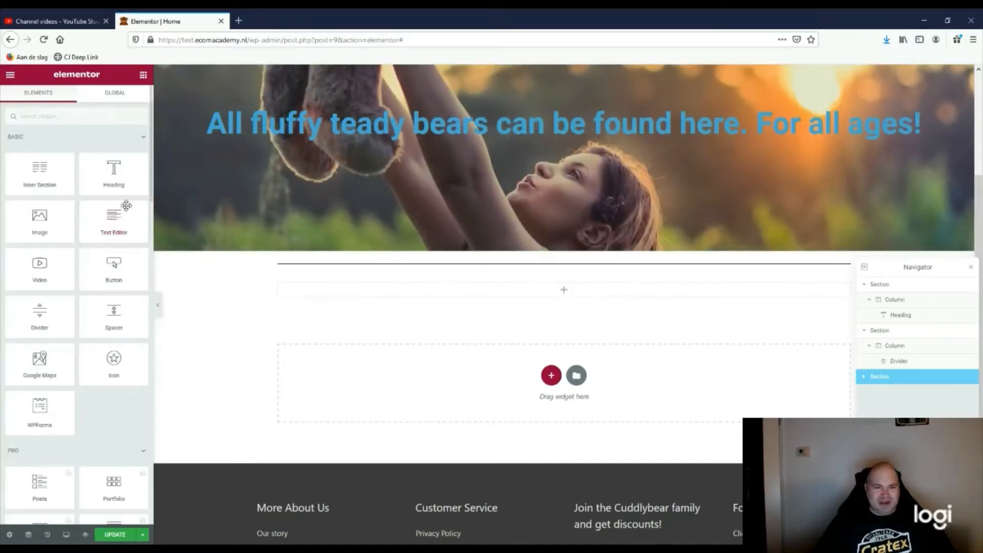
drag(109, 219, 479, 314)
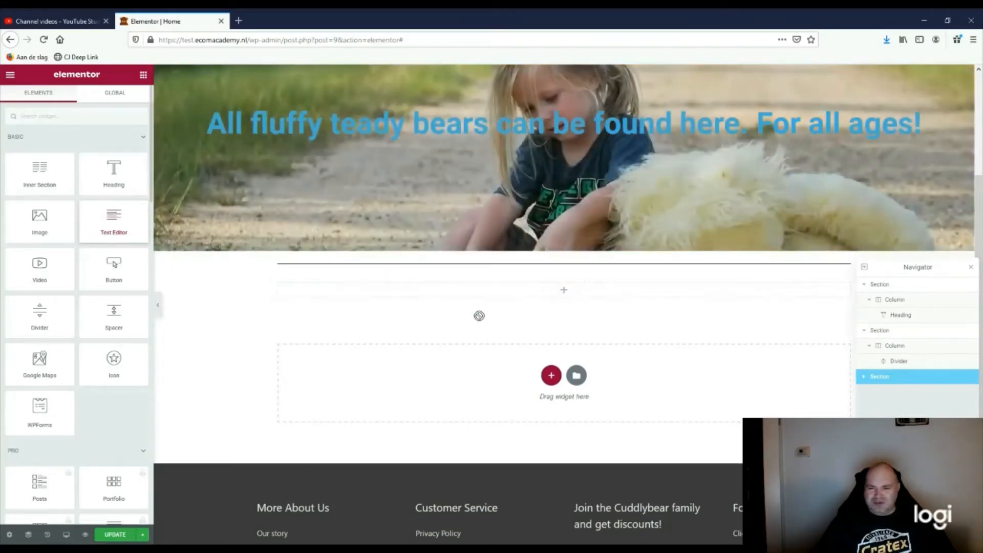
drag(533, 294, 555, 285)
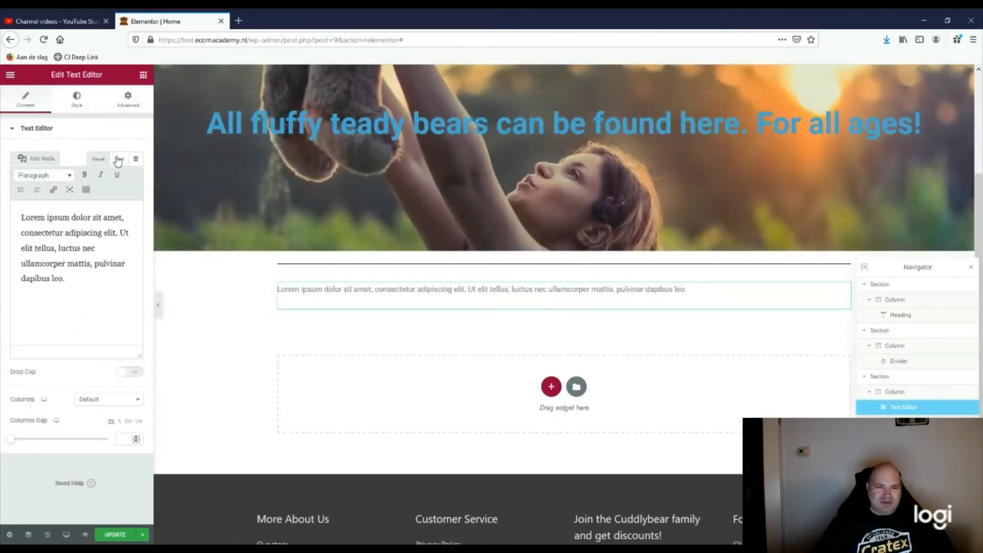
Replace the text widget's placeholder in the plain-text editor with the shortcode [product_categories] and return to the visual editor
click(119, 160)
drag(80, 240, 5, 194)
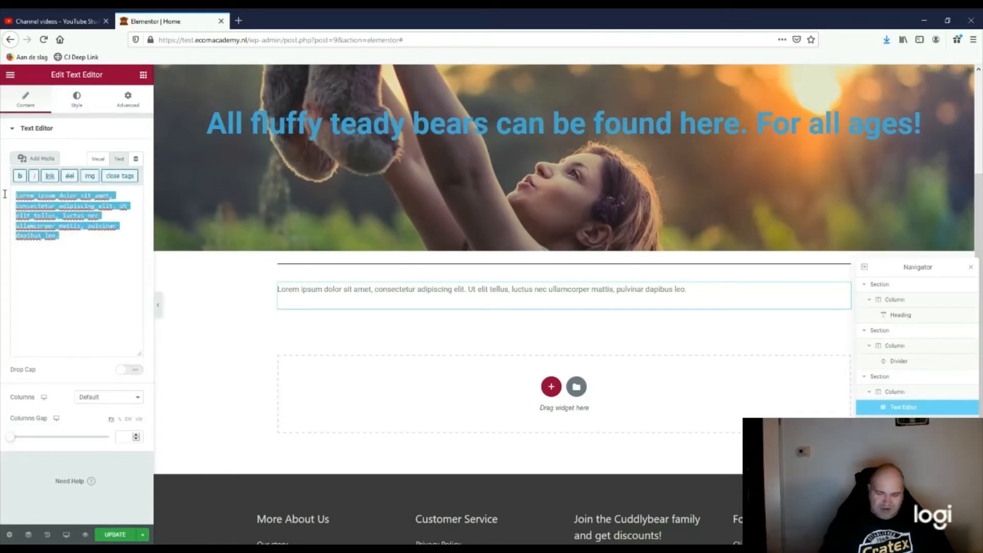
text([product_categories])
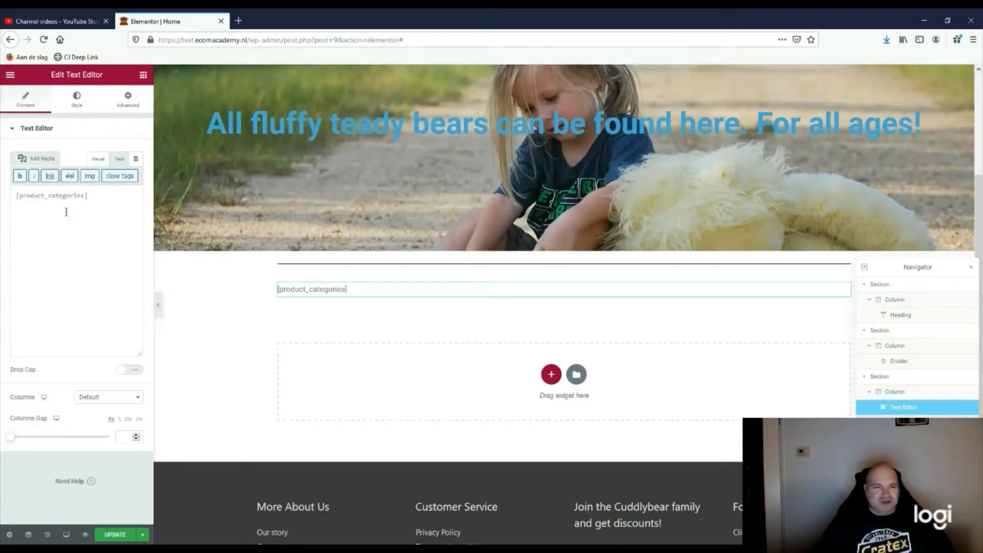
drag(96, 196, 2, 194)
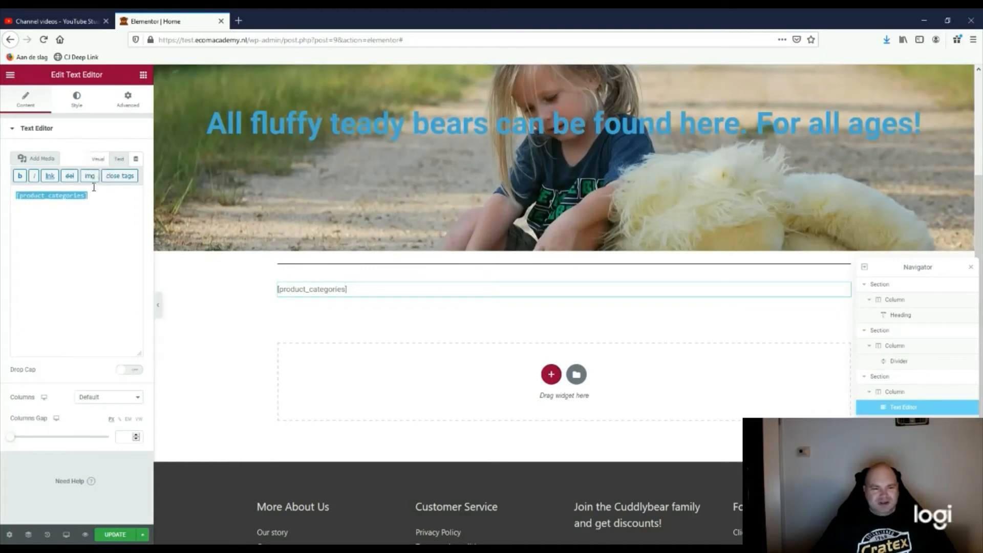
click(98, 159)
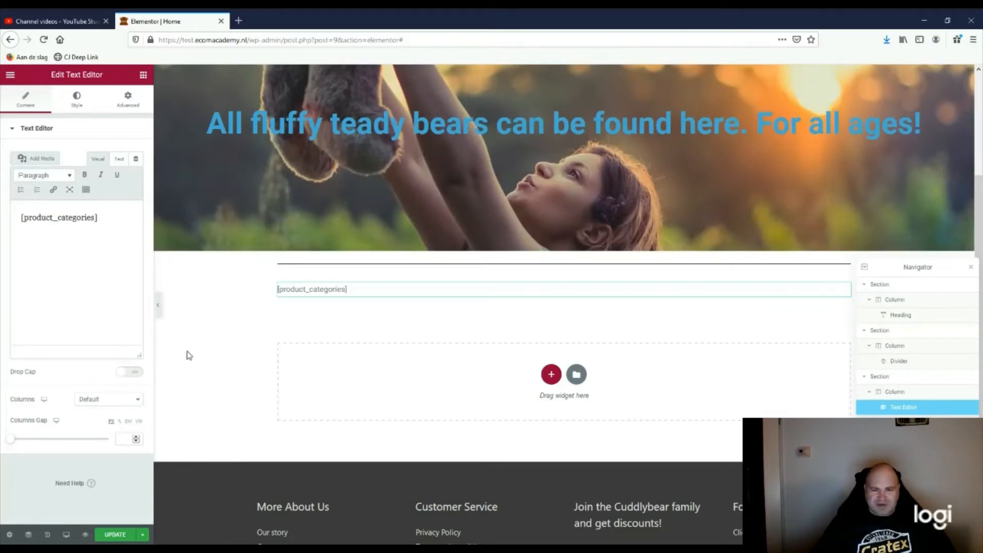
Save the page and return to the widgets list to review the product category grid below the divider
scroll(274, 362, down, 2)
scroll(229, 382, up, 2)
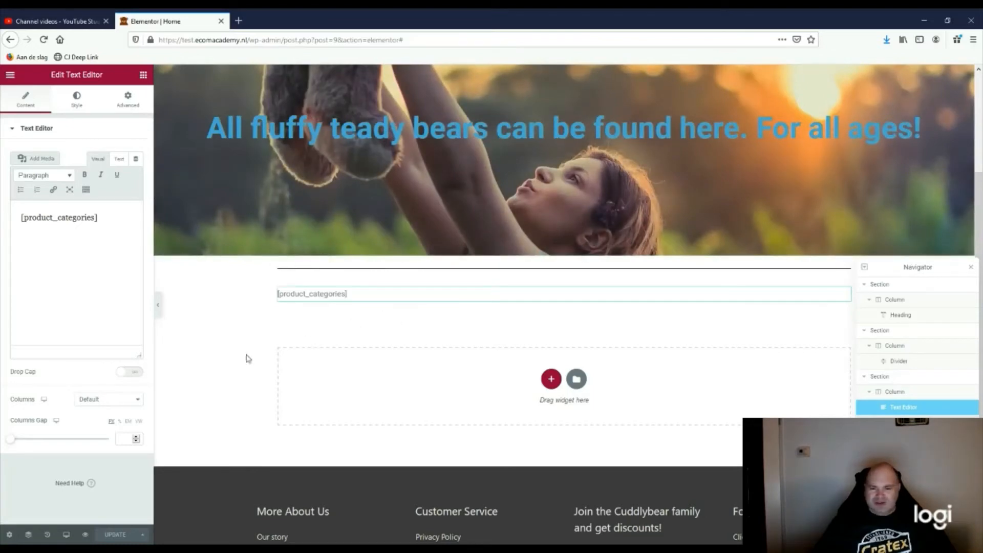
scroll(203, 389, up, 2)
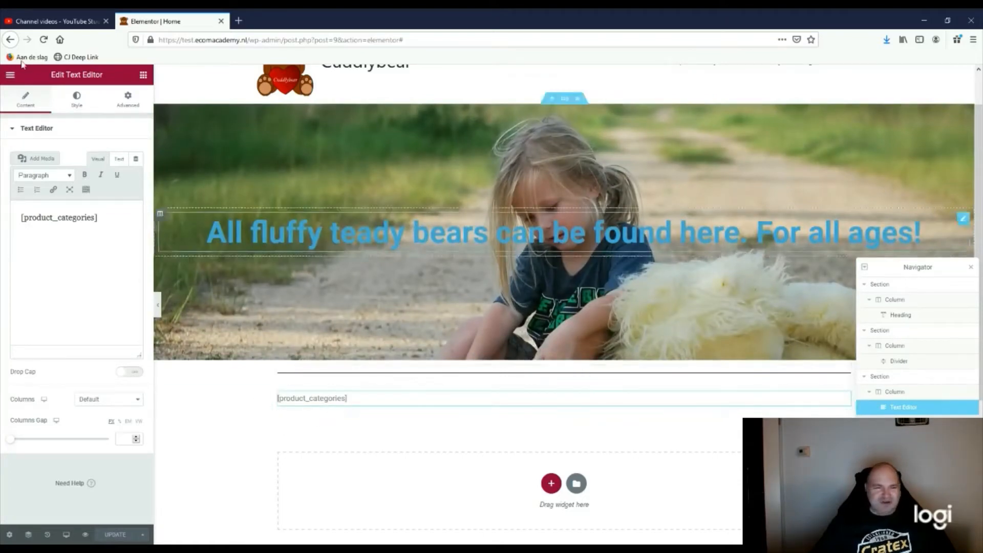
click(9, 79)
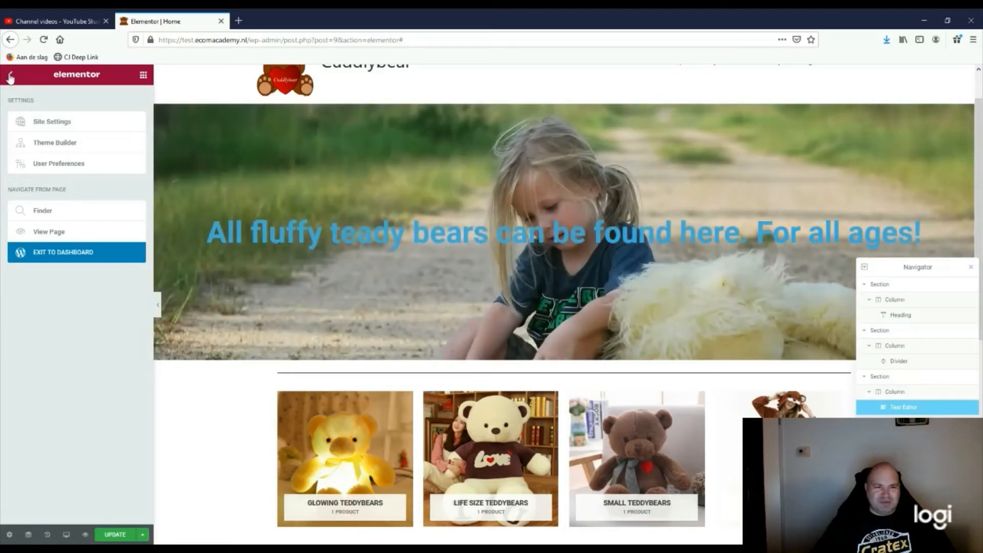
click(10, 77)
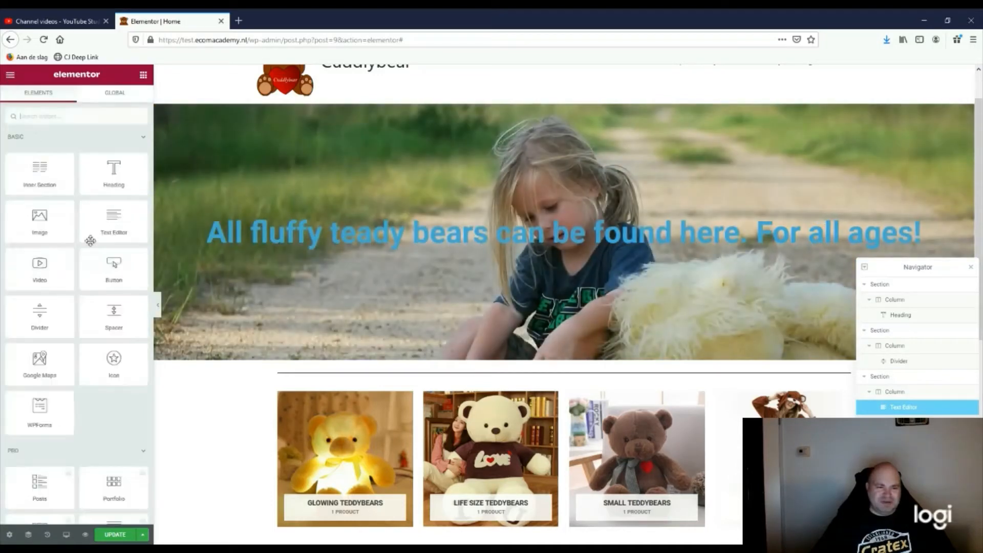
scroll(231, 425, down, 2)
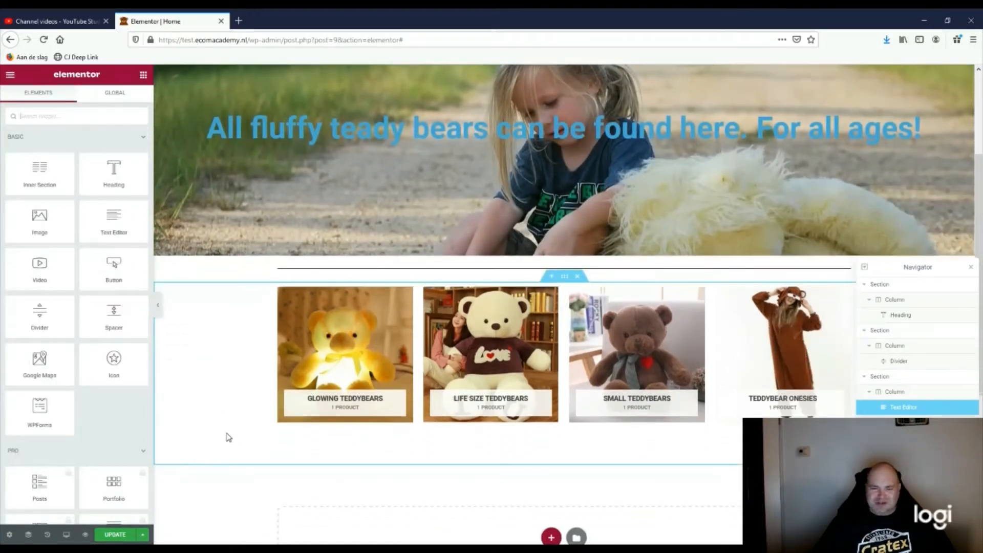
scroll(271, 482, down, 1)
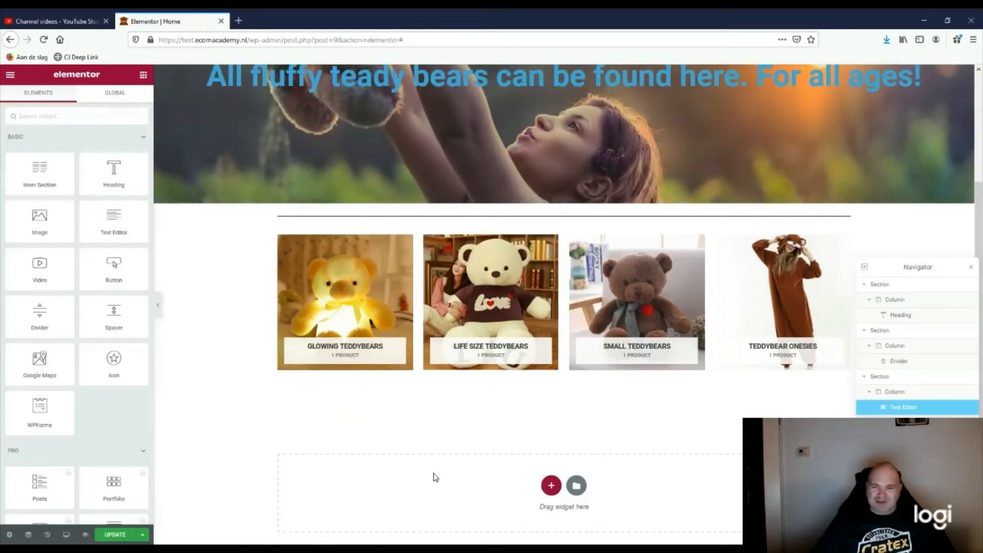
scroll(394, 460, up, 1)
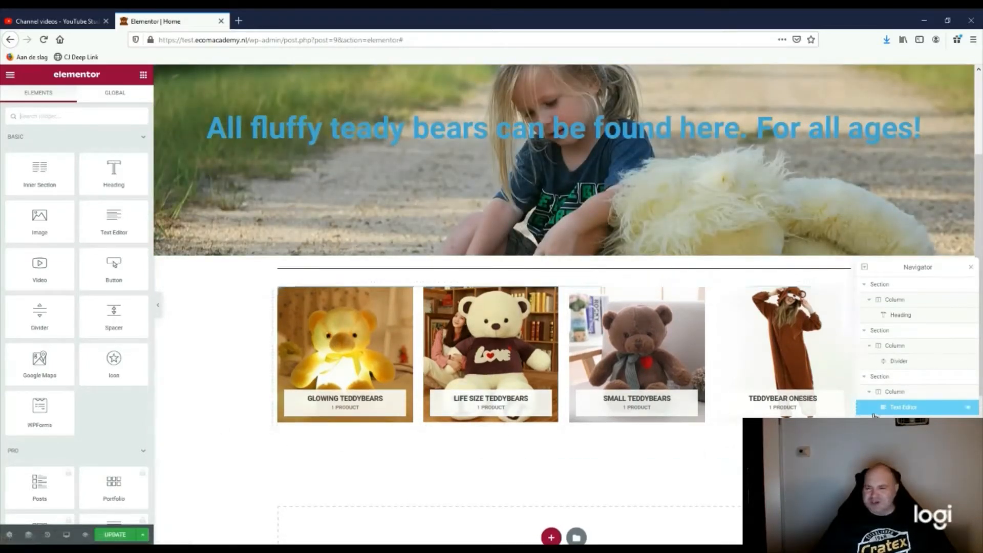
scroll(533, 416, down, 1)
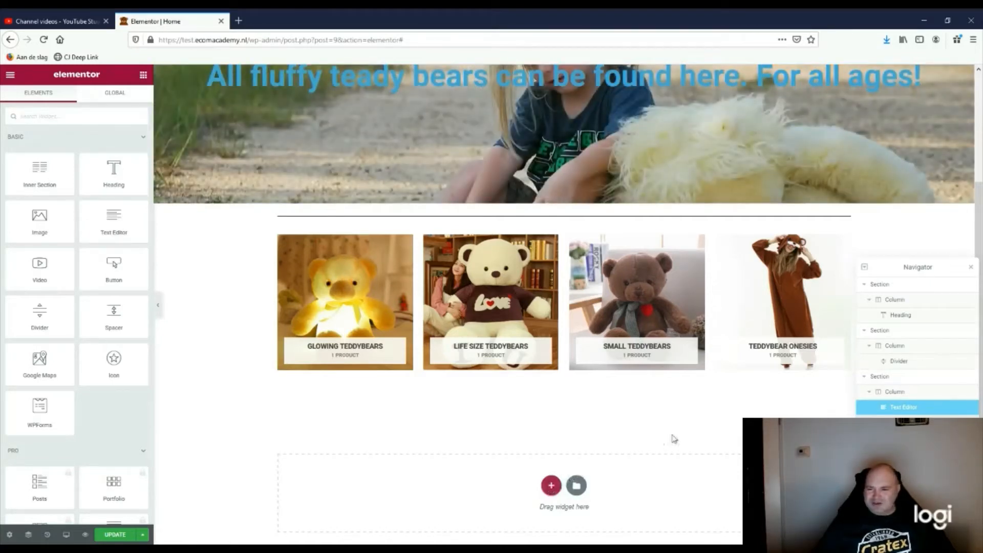
Duplicate the divider section and move the copy below the product category grid
click(551, 487)
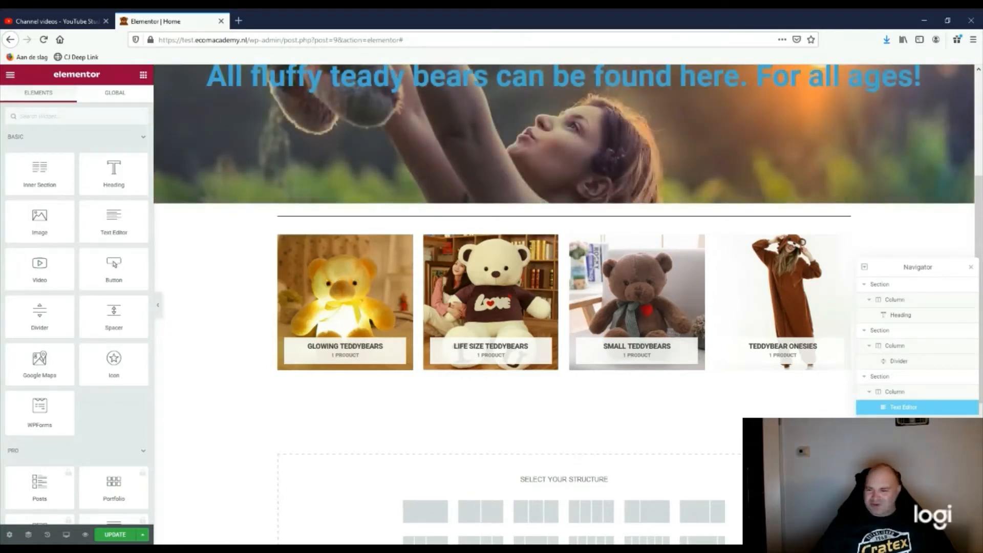
click(844, 462)
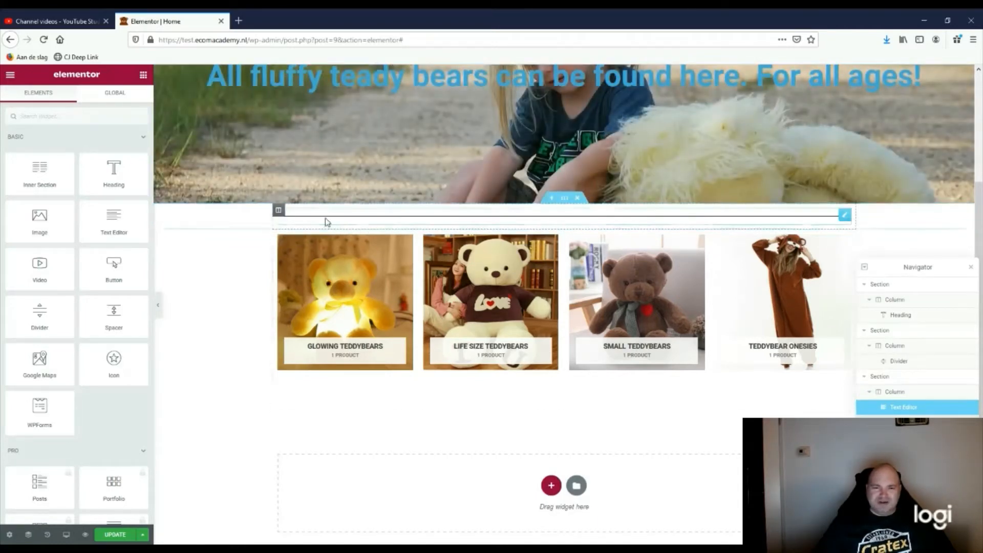
click(565, 198)
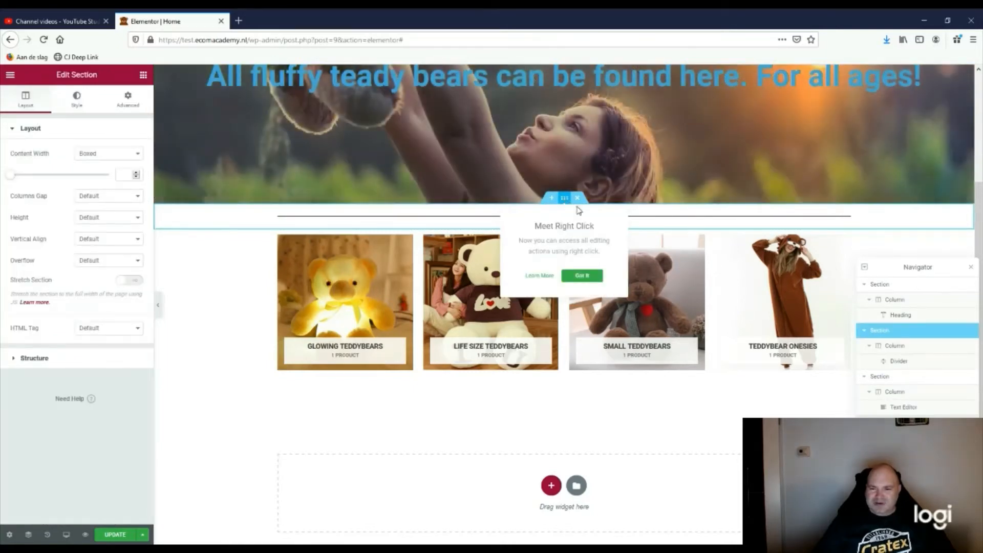
click(571, 277)
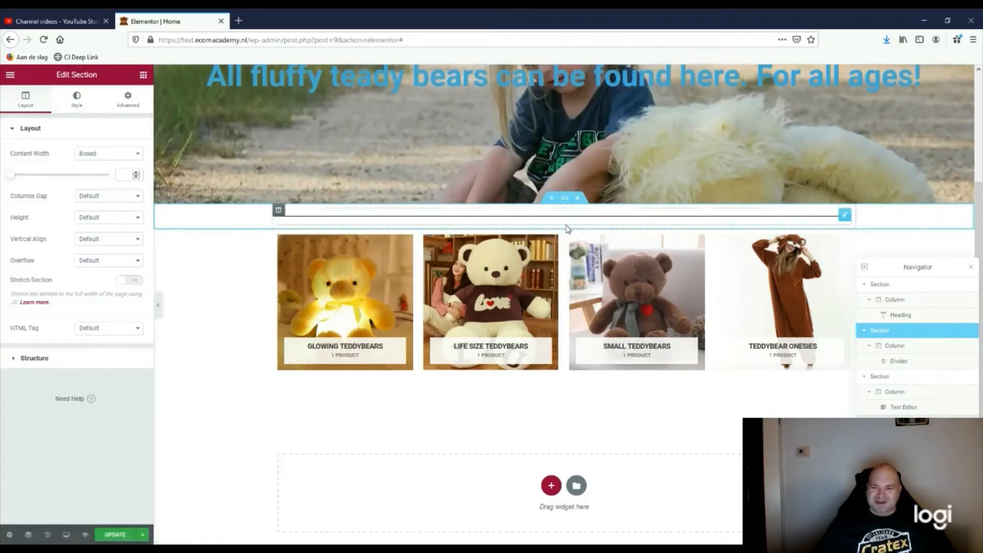
right_click(566, 200)
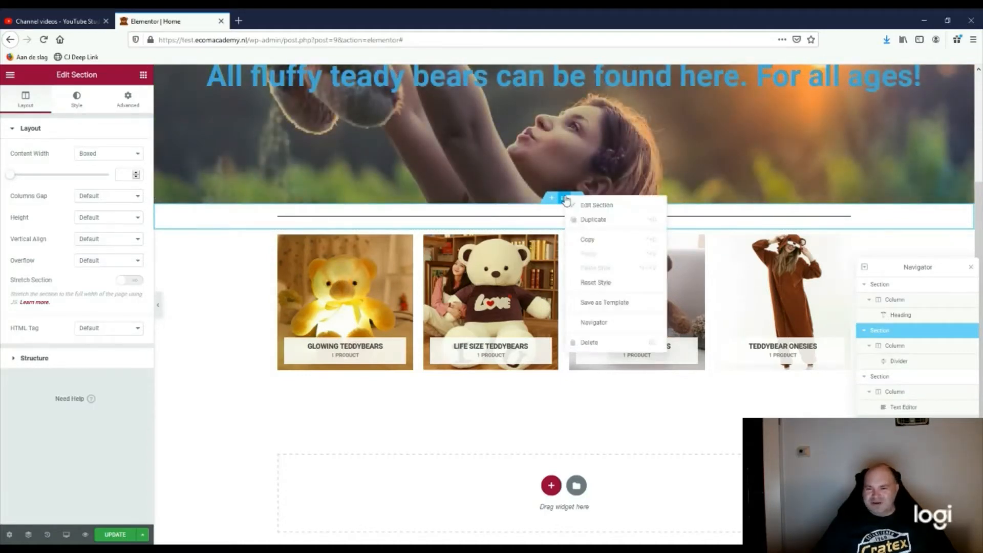
click(594, 222)
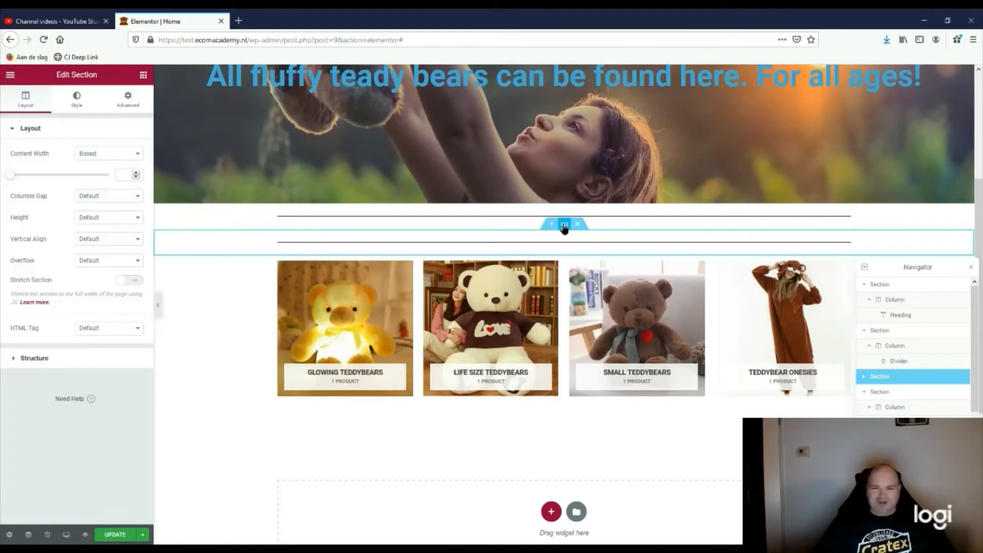
drag(565, 239, 545, 407)
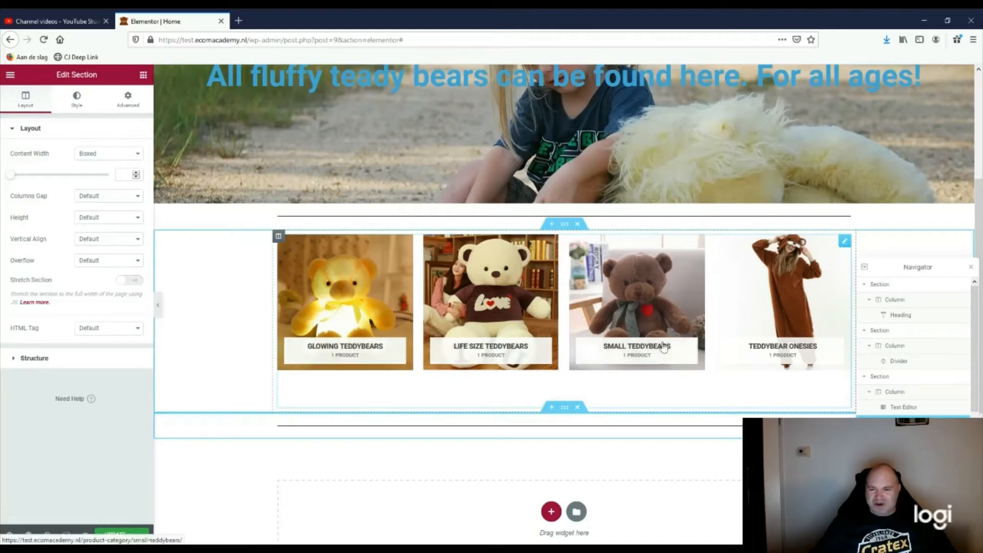
scroll(474, 446, down, 1)
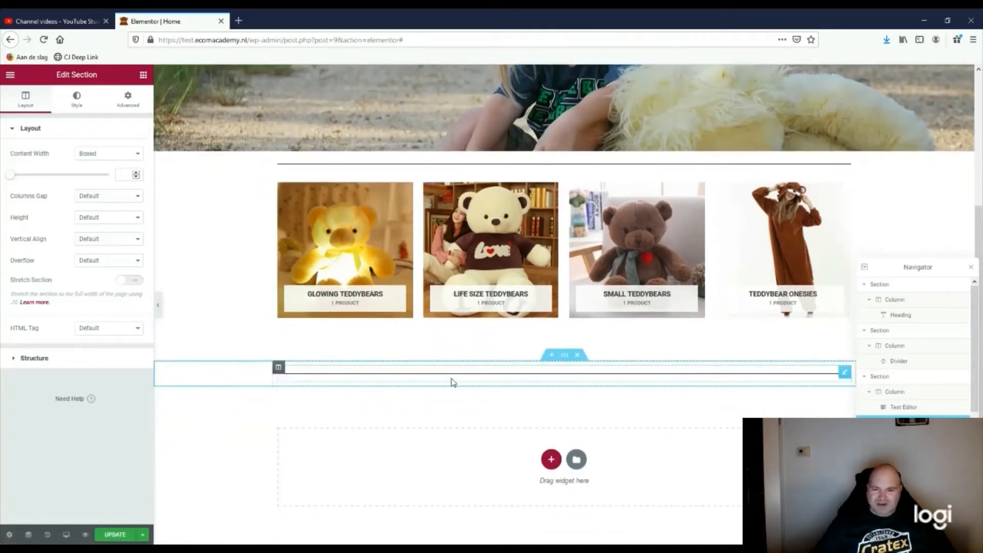
scroll(450, 450, up, 1)
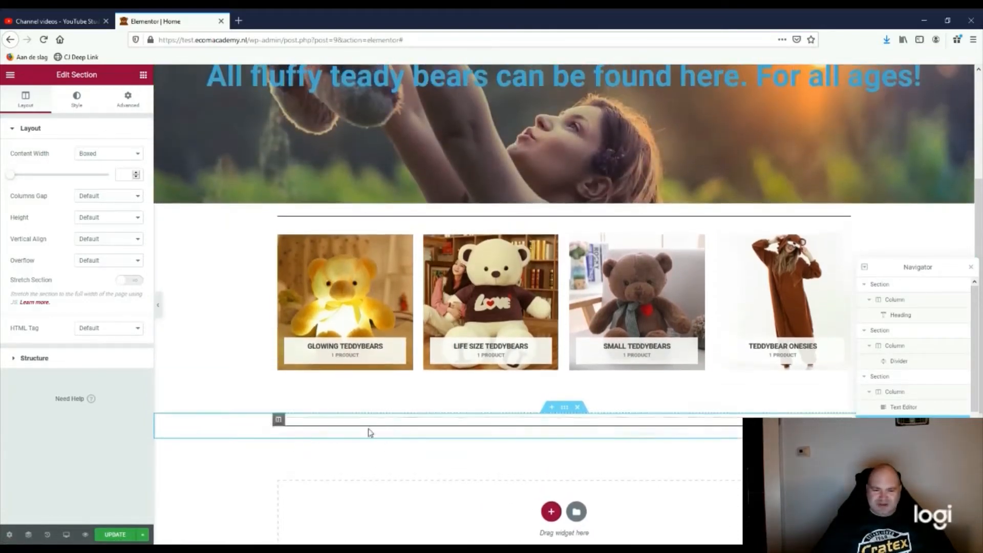
click(292, 550)
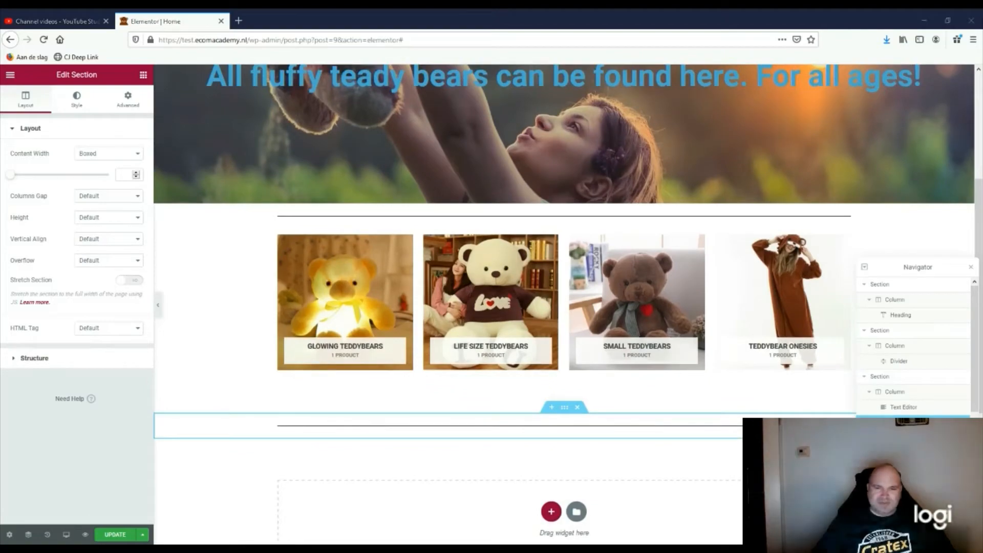
Place a Heading widget above the product category grid, inside the same section
scroll(343, 432, up, 2)
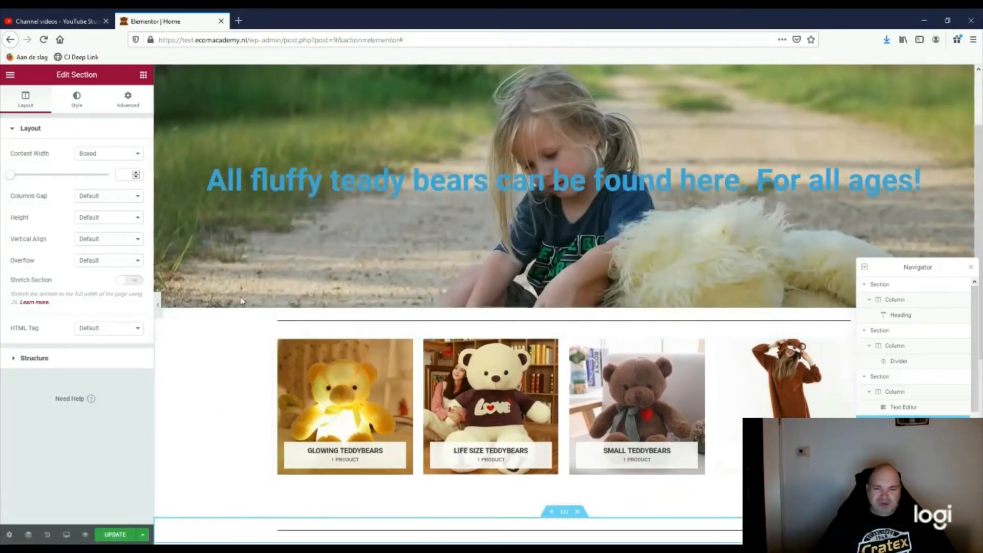
scroll(243, 301, down, 1)
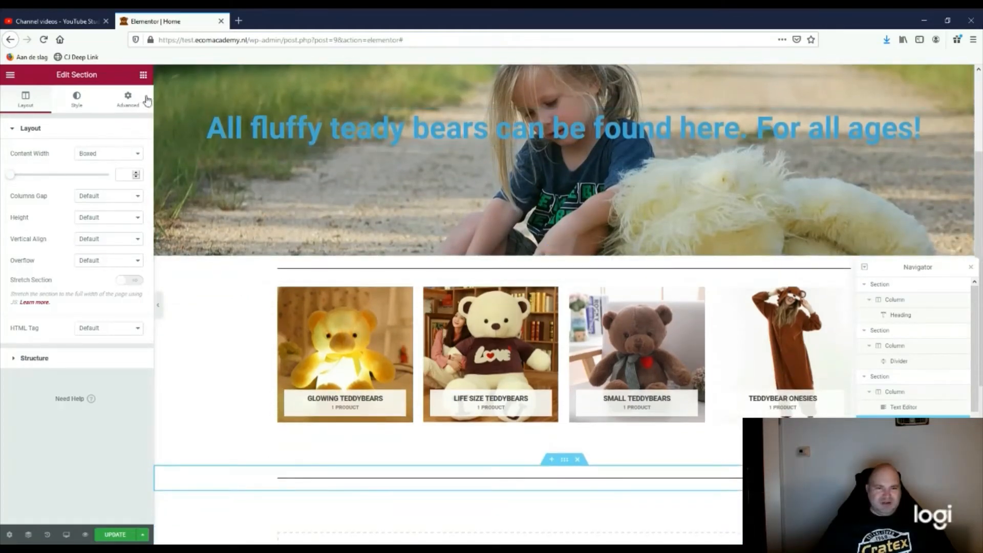
click(143, 75)
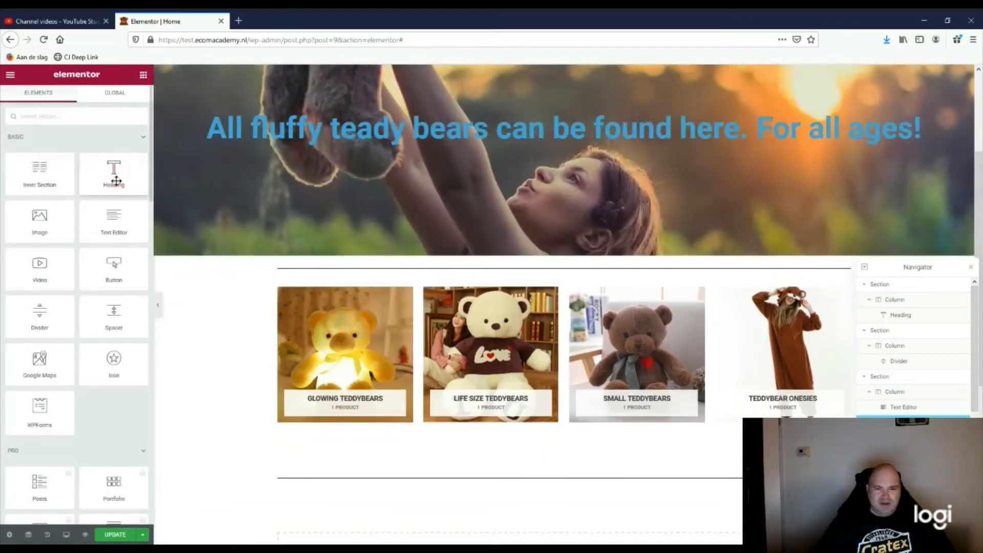
drag(117, 181, 499, 302)
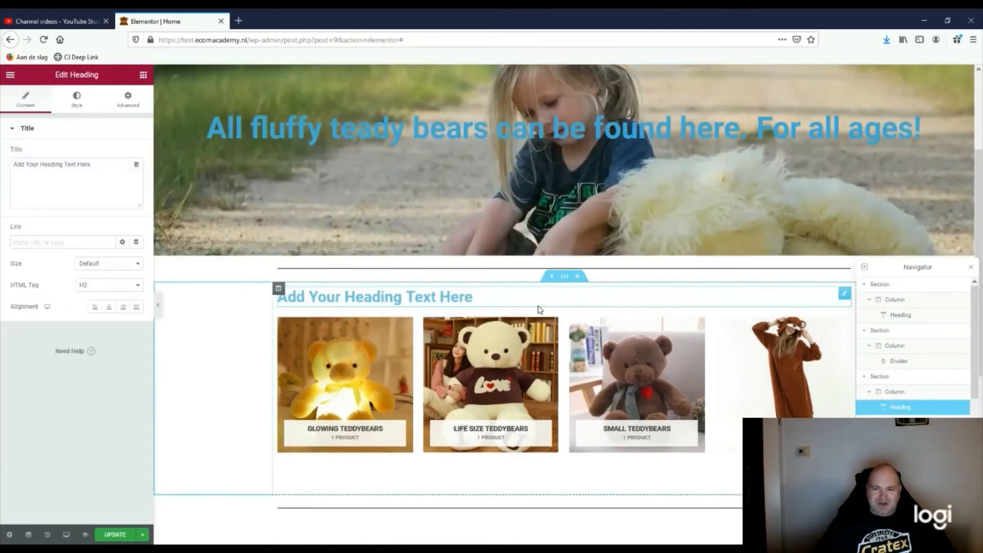
Set the new heading's title to "Shop Teddybears Now" and center it
drag(102, 163, 25, 164)
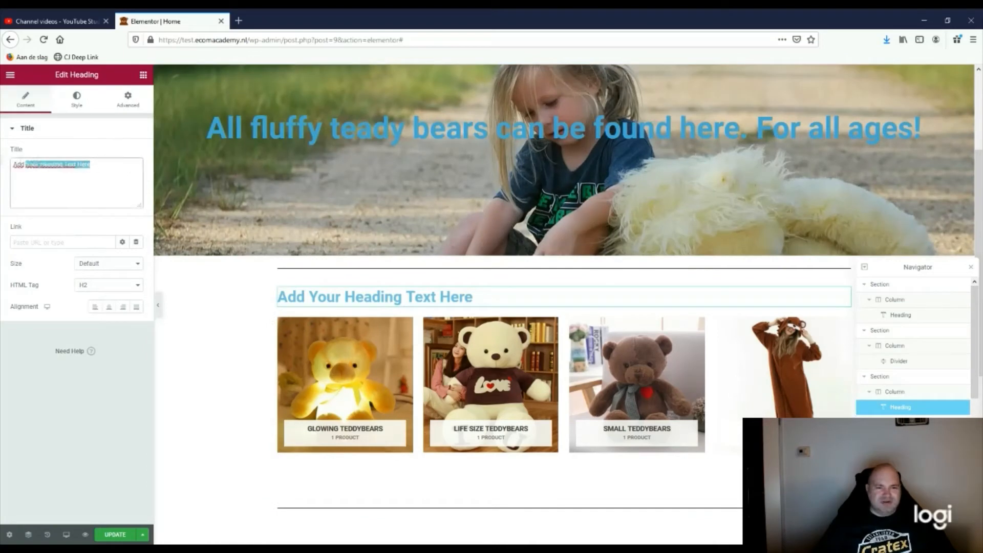
scroll(228, 379, up, 3)
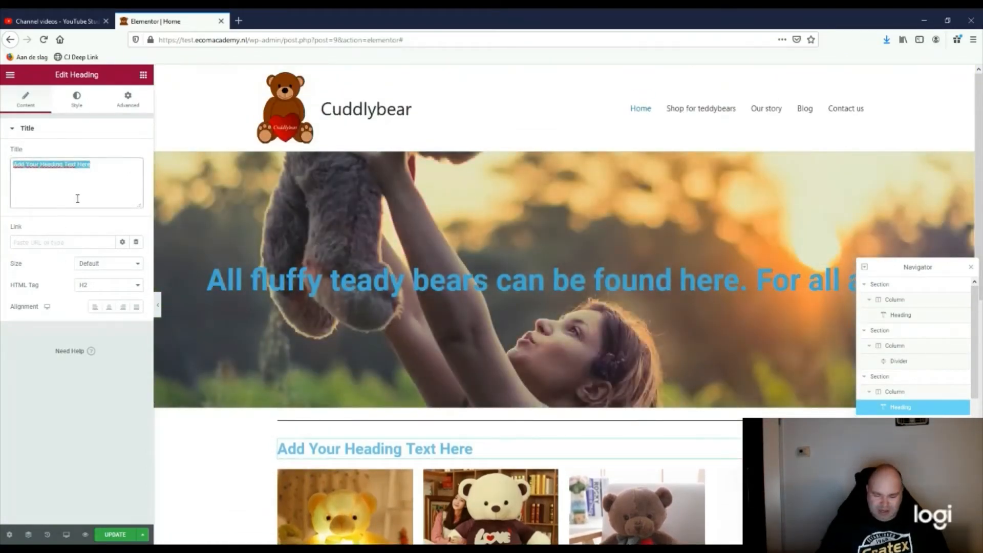
text(Shop)
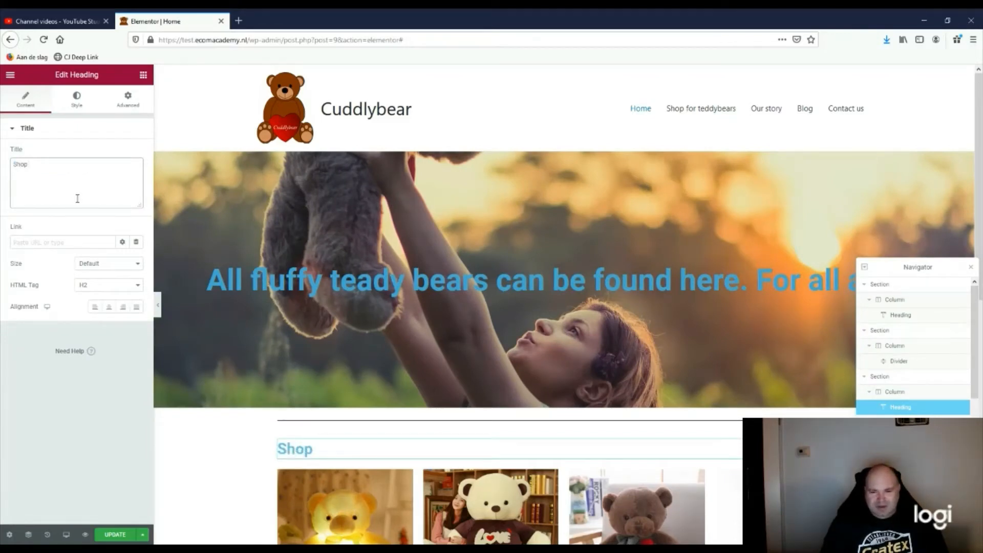
text( Te)
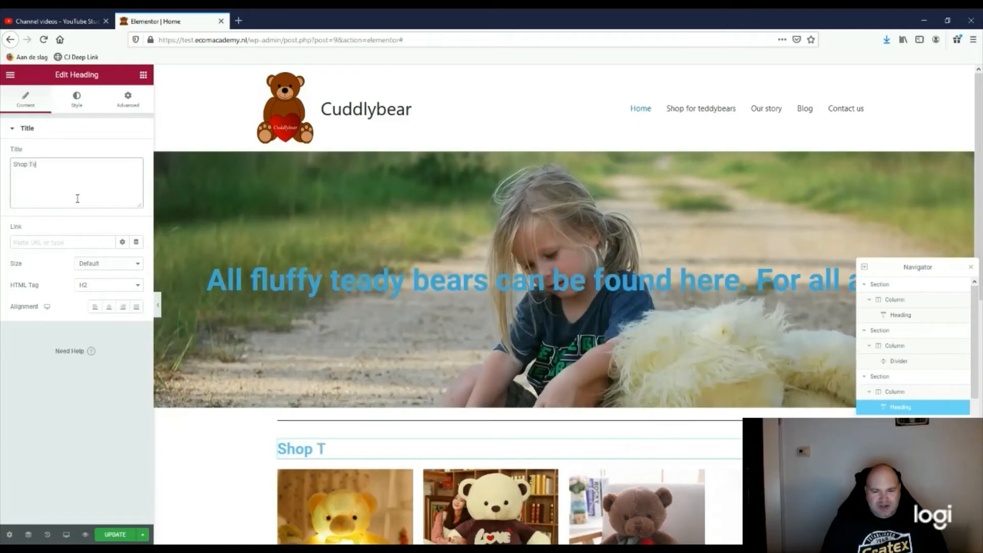
text(ddybears Now)
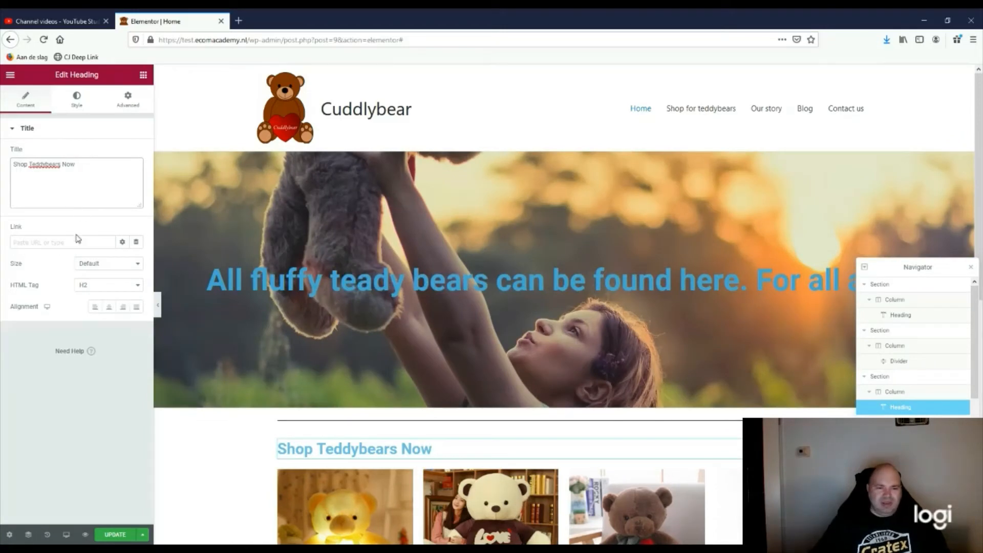
click(109, 308)
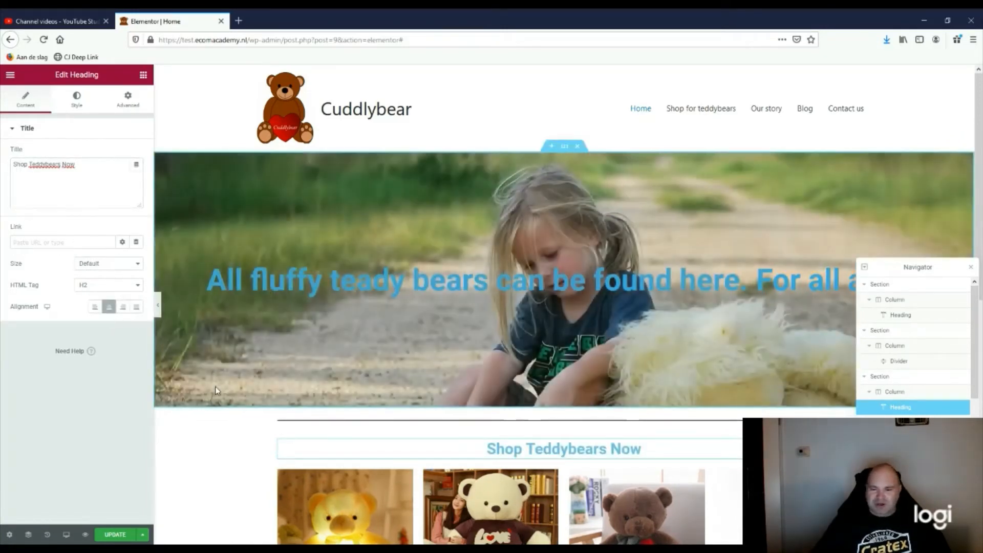
Examine the page layout from the slideshow down through the heading, category grid and lower divider
scroll(271, 386, down, 2)
scroll(259, 419, down, 3)
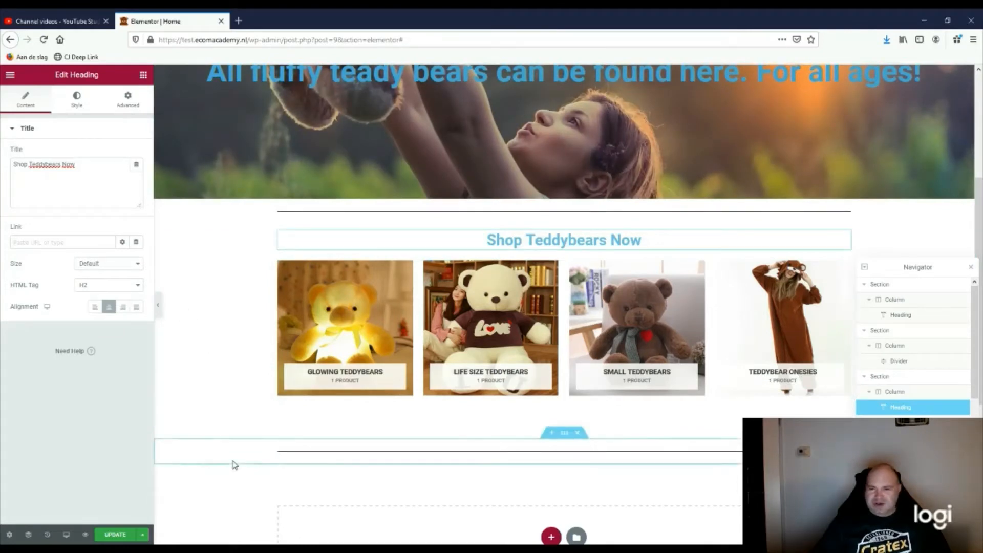
scroll(234, 464, down, 2)
scroll(234, 464, up, 5)
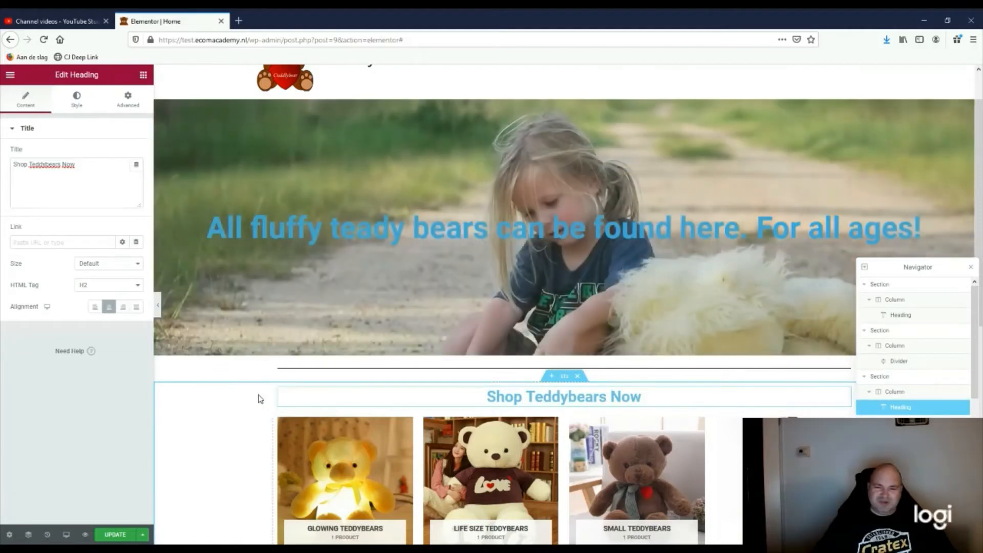
scroll(264, 424, down, 1)
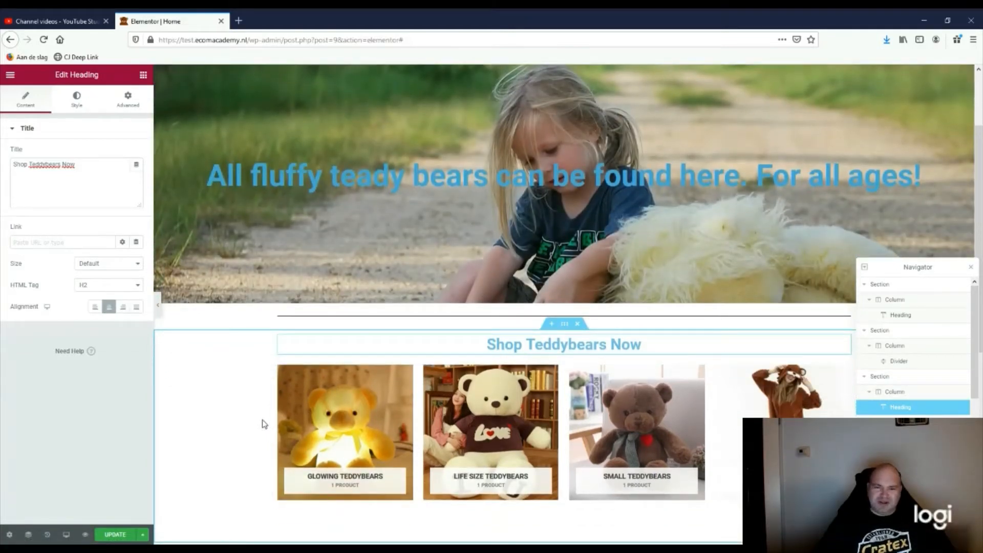
scroll(263, 424, down, 1)
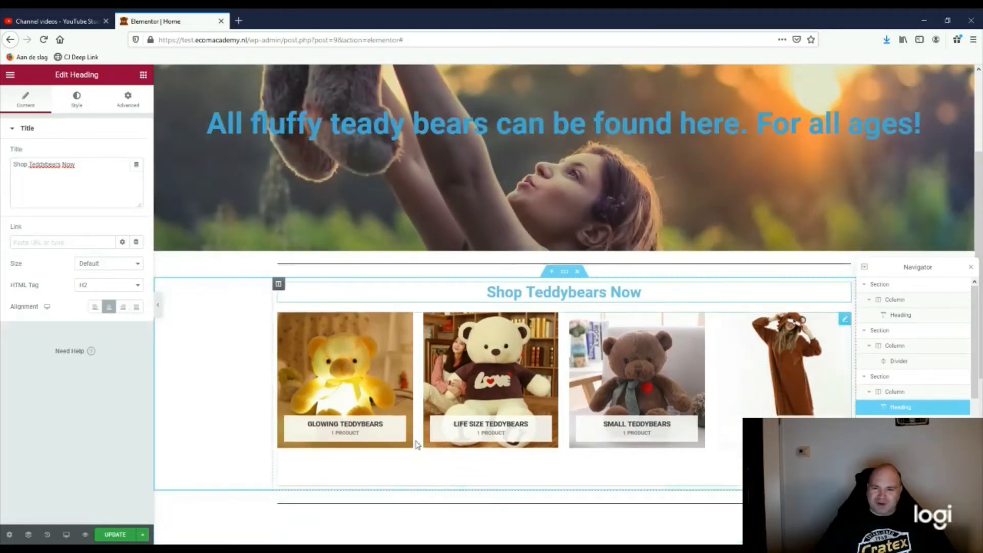
scroll(358, 435, down, 1)
scroll(391, 442, down, 1)
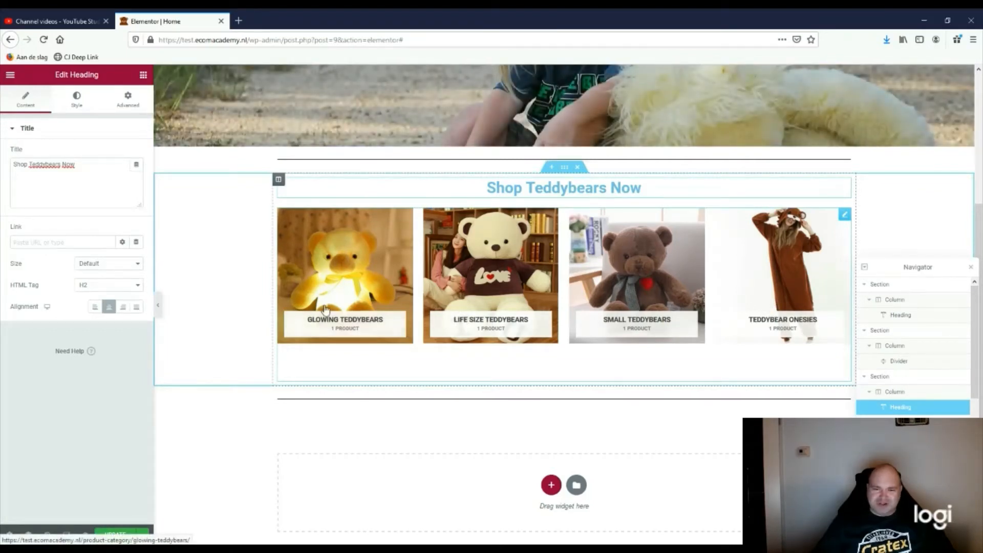
Add a single-column section below the lower divider and place a Text Editor widget in it
scroll(413, 404, down, 2)
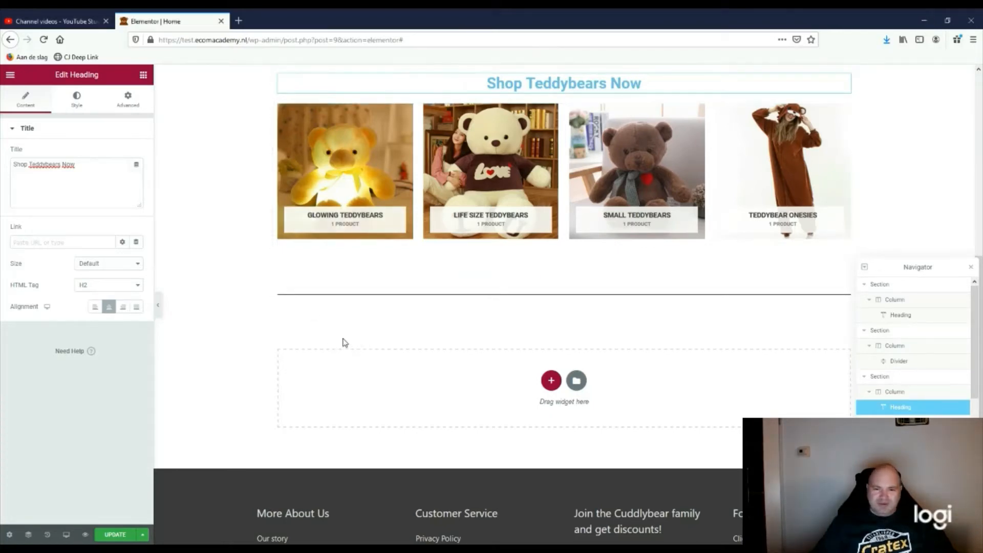
scroll(435, 364, down, 1)
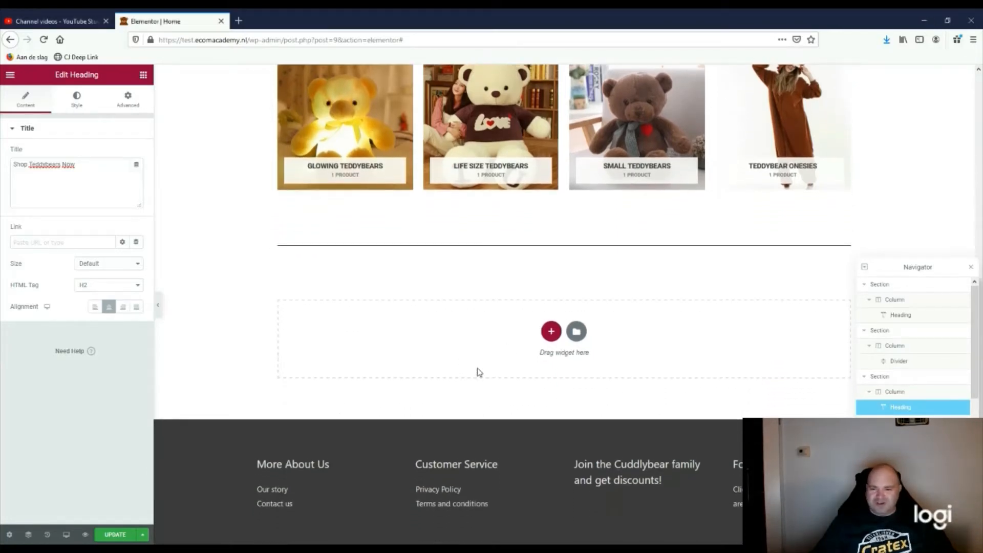
click(551, 330)
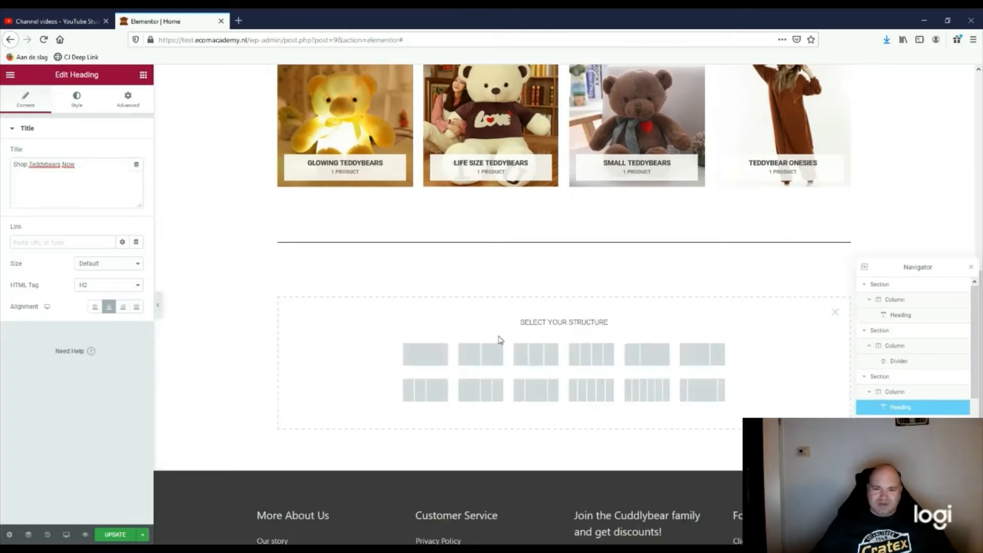
click(407, 358)
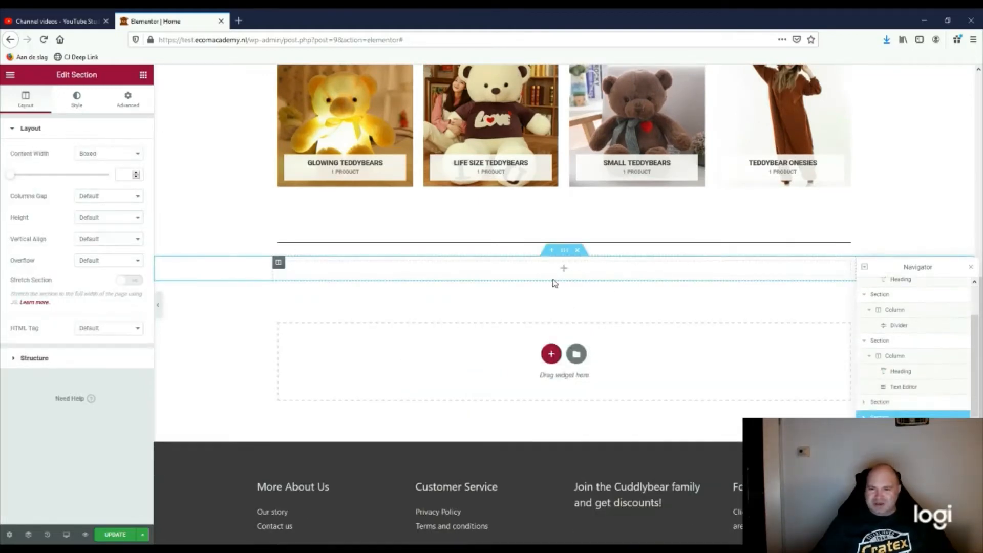
click(144, 80)
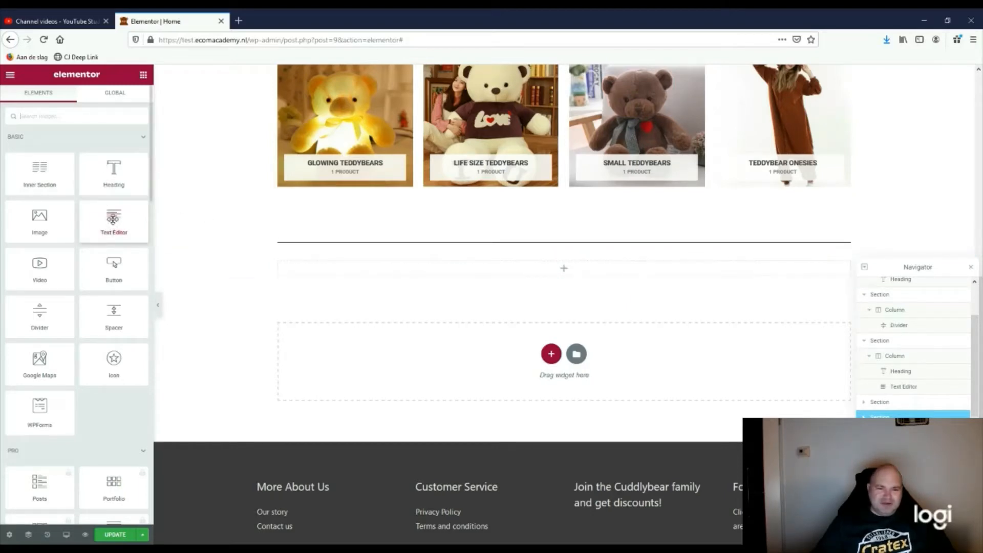
drag(113, 217, 544, 267)
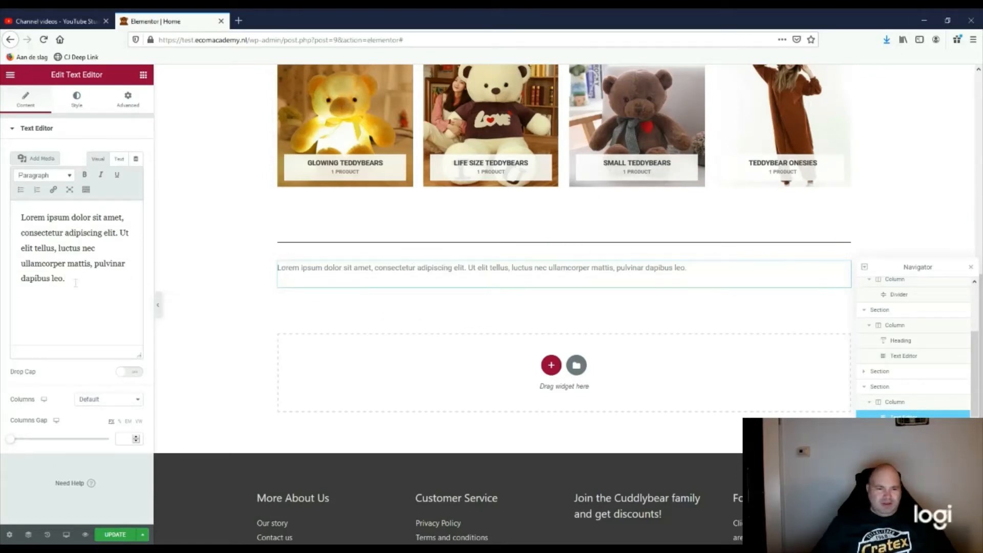
Replace the new text widget's placeholder with the story paragraph beginning "Our story? We are entrepreneurs with a passion for teddybears."
drag(74, 277, 9, 218)
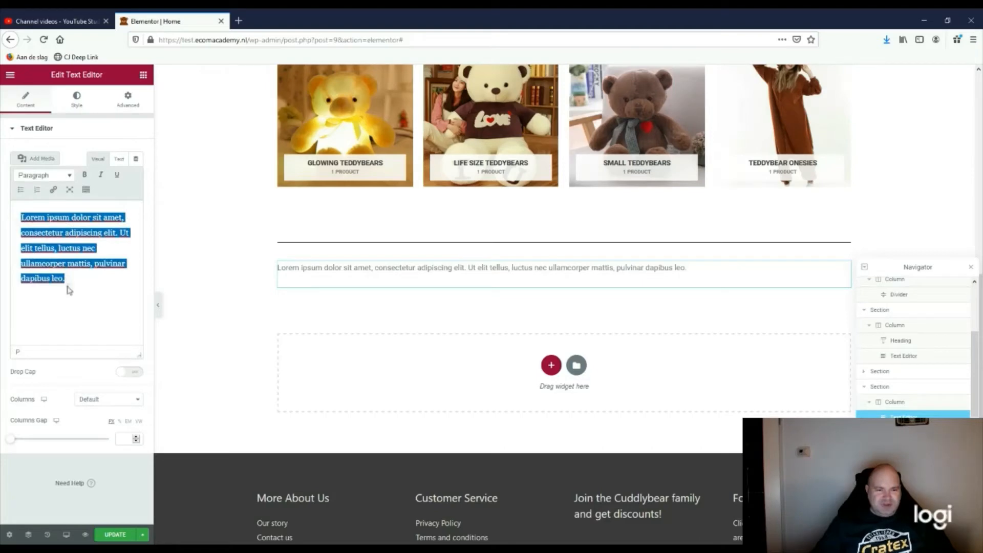
text(Our story? We are entrepreneurs with a passion for teddybears. It is our believe that you are never TOO old to own a teddybear. Whether you need a teddybear to join you during cold nights, under a warm blanket, on the couch watching tv or need a teddybear to fall asleep; at cuddlybear we have all sorts of fluffy, cute, qualitative teddybears.)
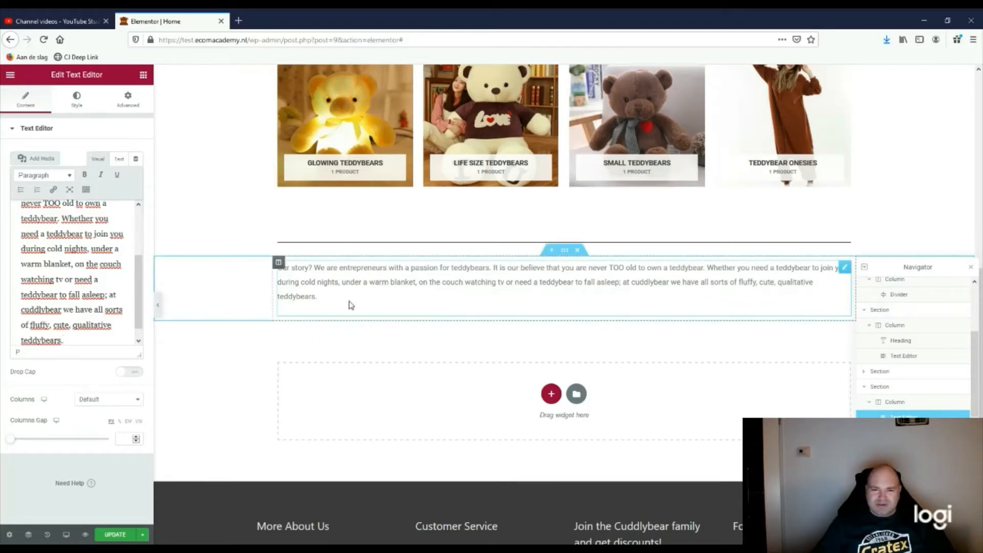
scroll(272, 340, down, 2)
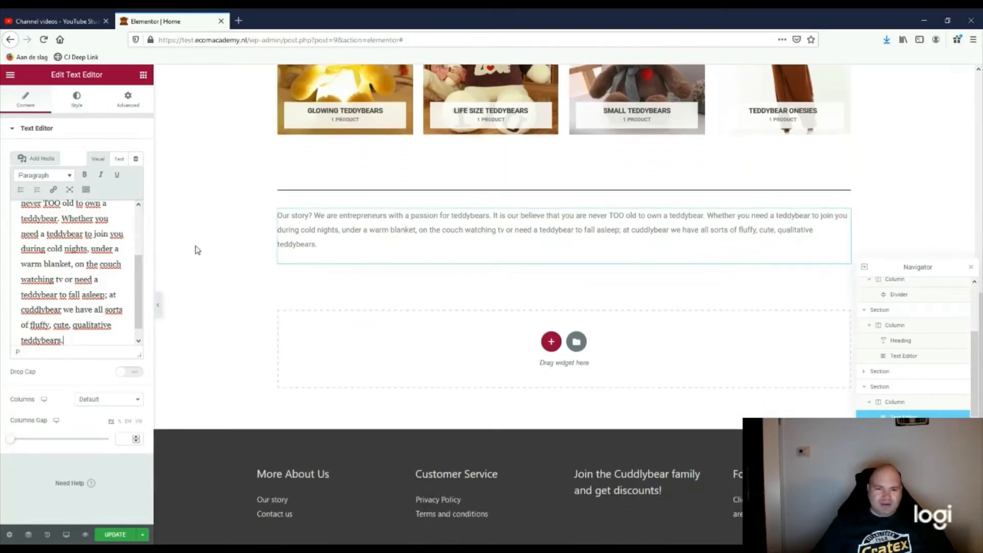
click(333, 248)
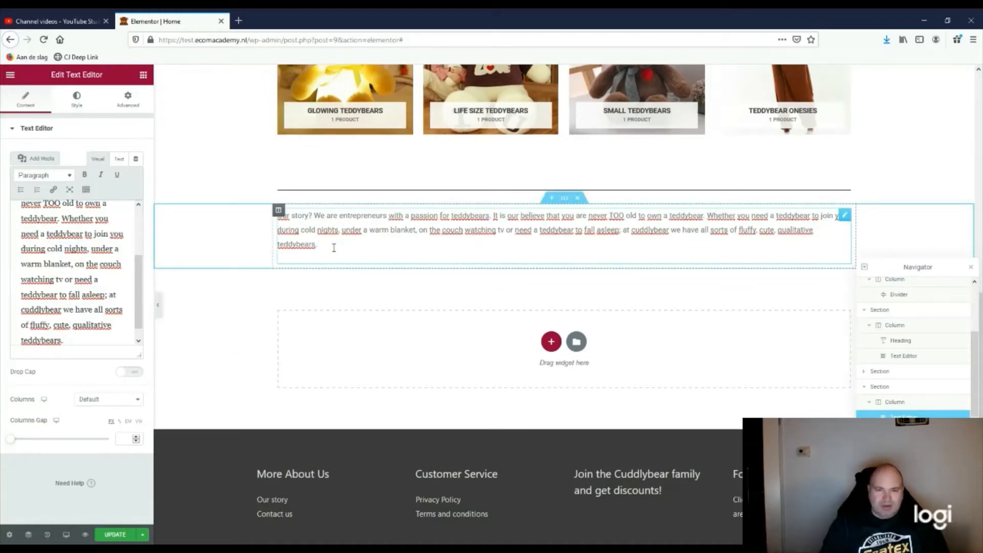
Append the sentence "Want to know more about us?" to the end of the story paragraph
text(Want o)
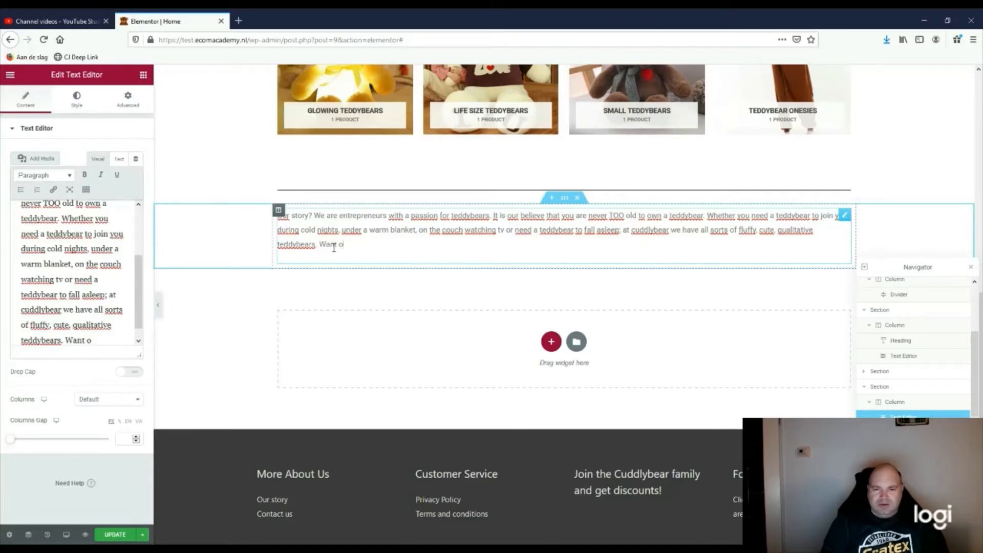
text(t know mor)
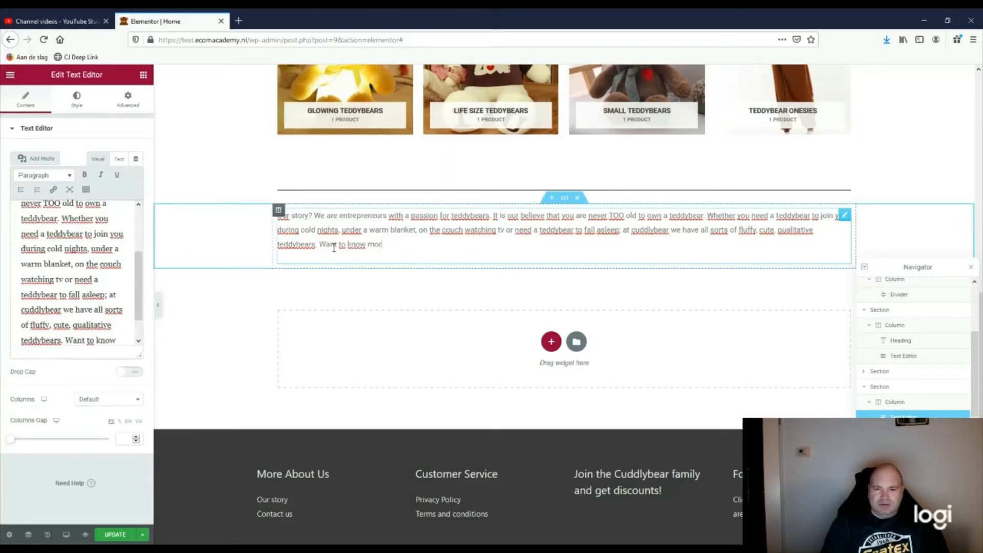
text(e about us?)
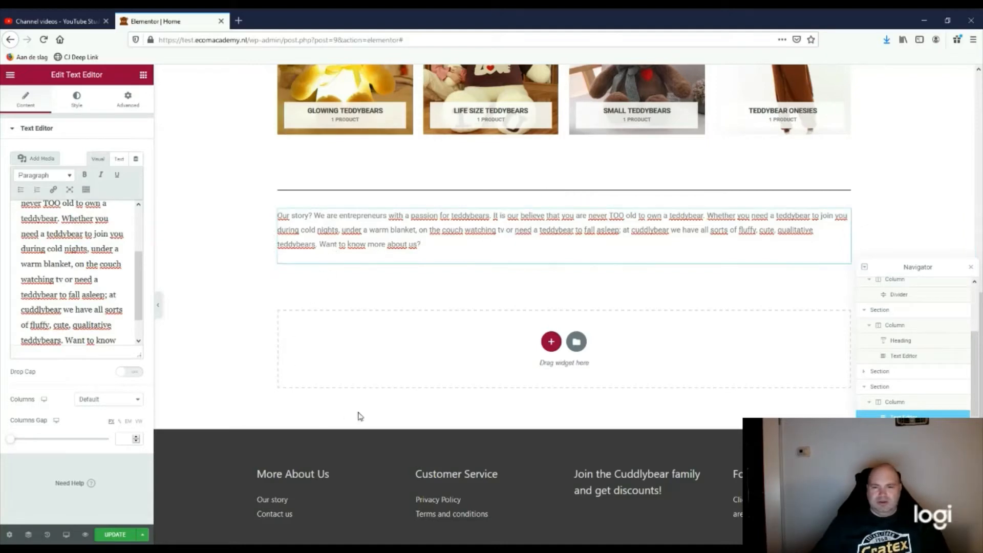
key(alt+Tab)
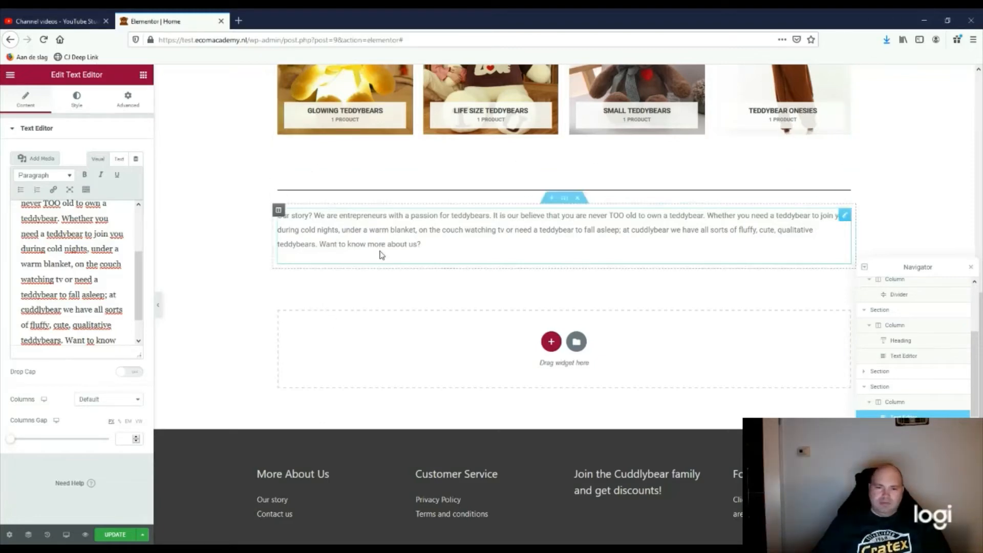
Add a Heading widget between the lower divider and the story paragraph, title it "Our Story" and center it
click(143, 75)
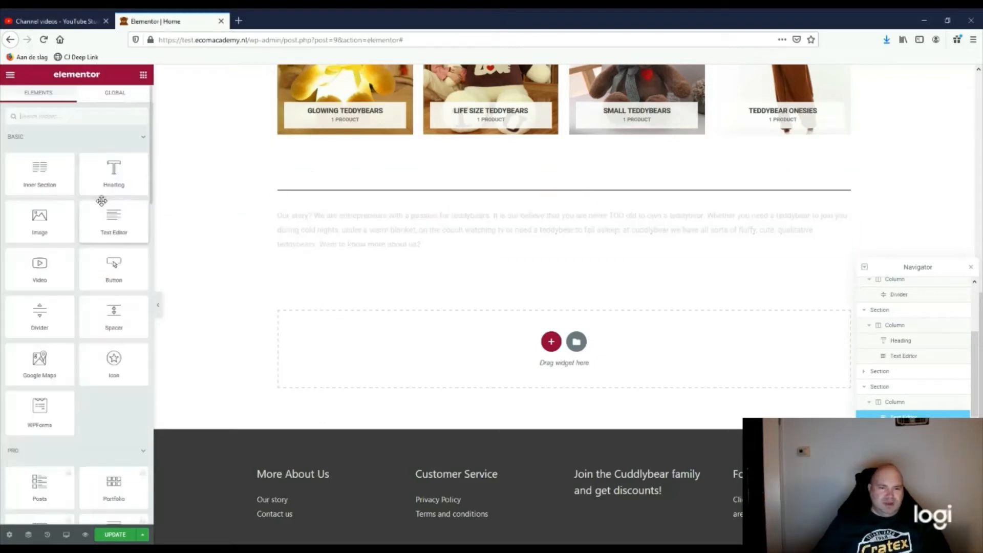
drag(463, 197, 465, 201)
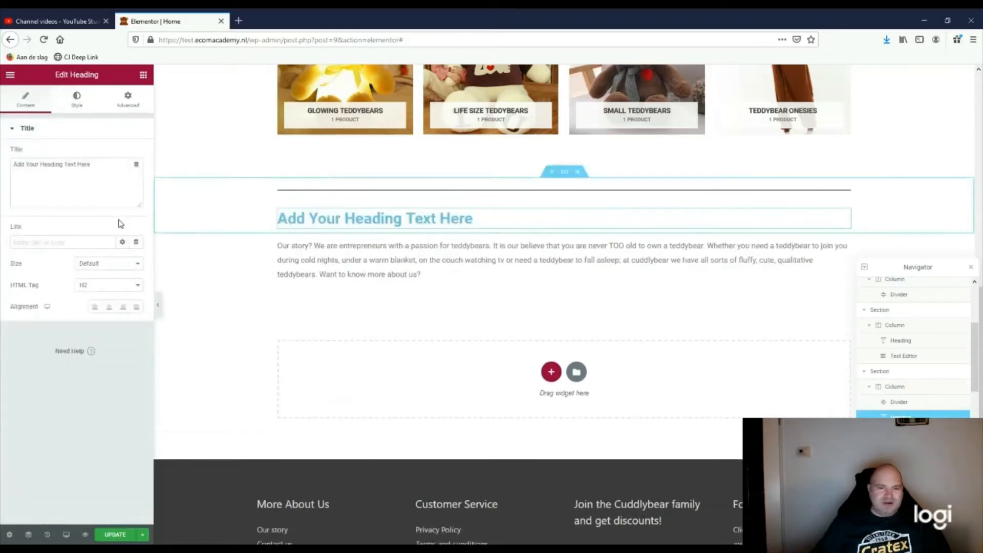
drag(92, 164, 1, 161)
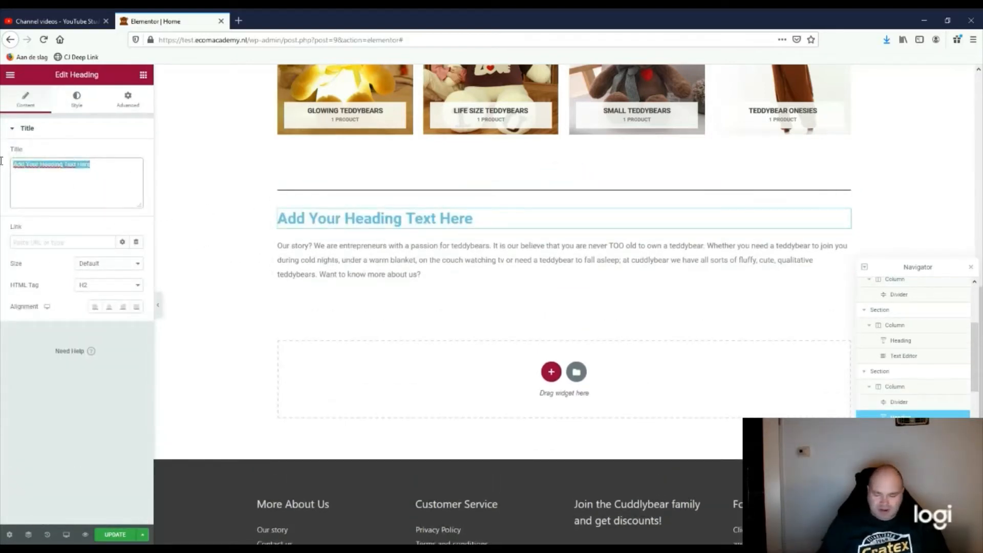
text(Our Story)
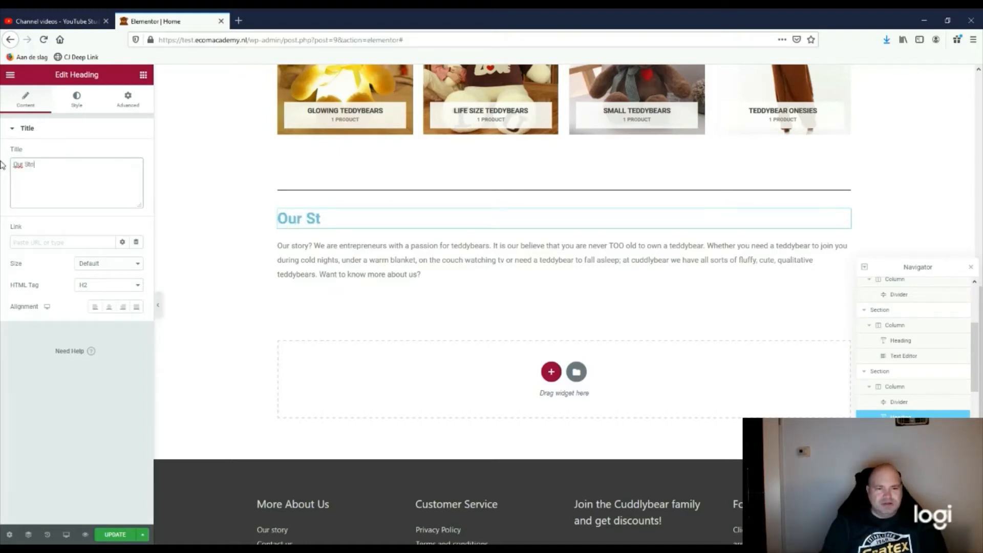
click(107, 307)
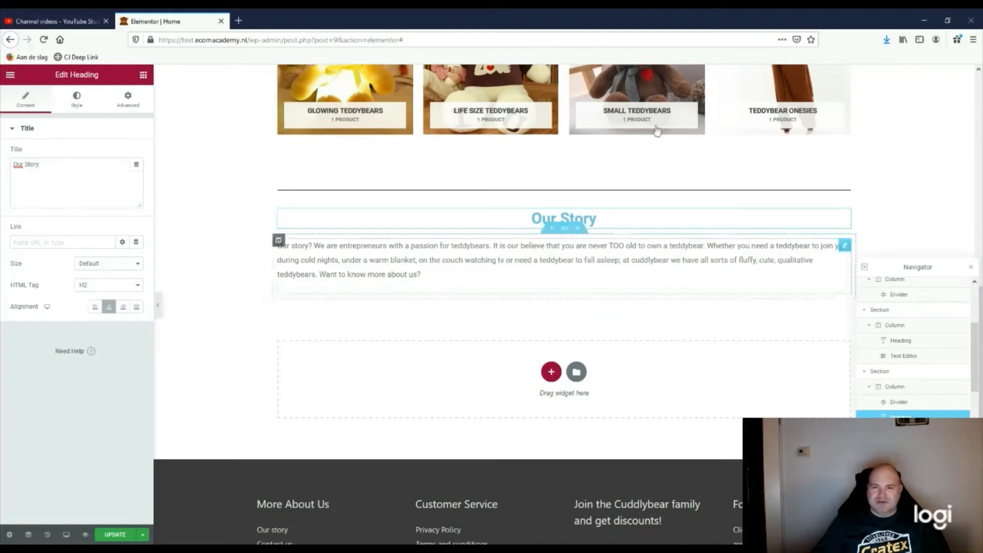
scroll(456, 279, up, 6)
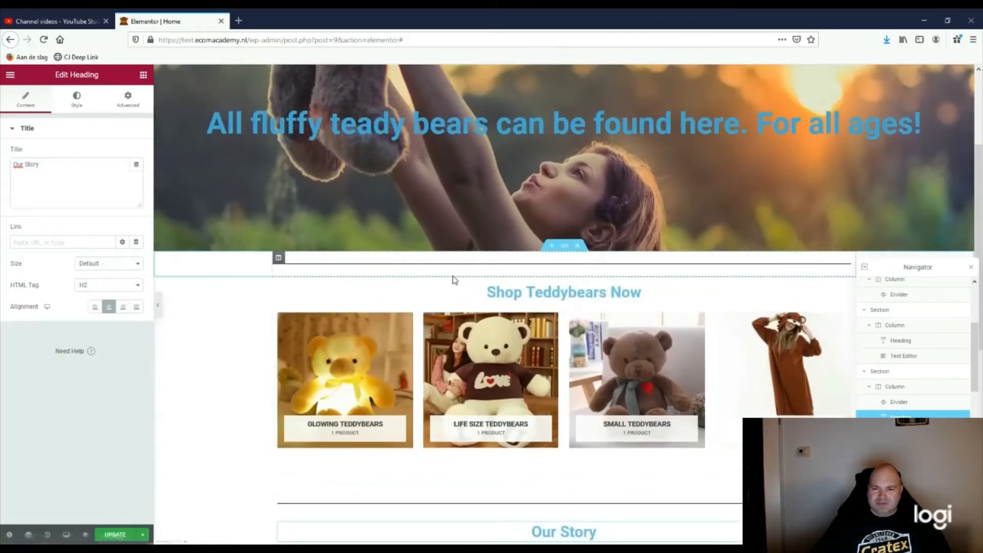
scroll(454, 279, down, 4)
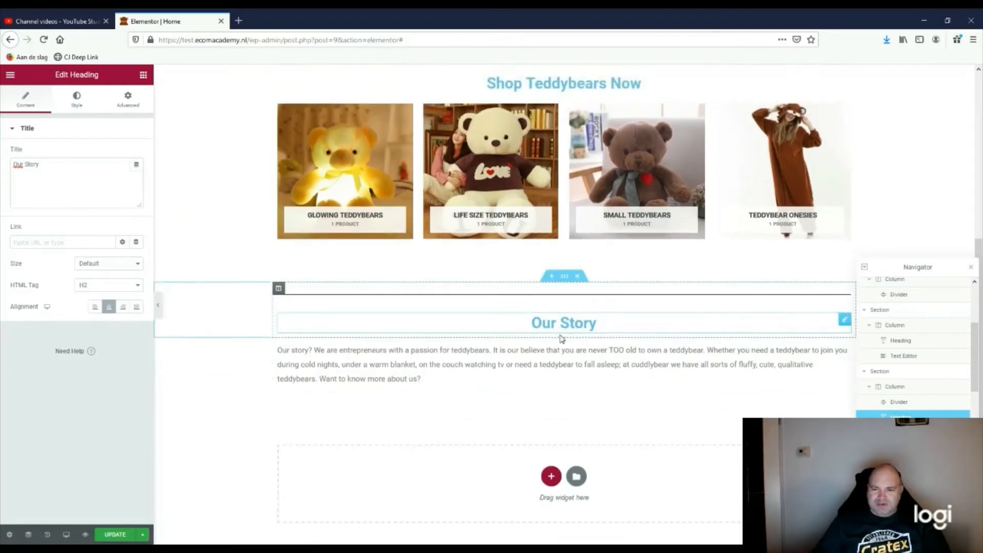
scroll(432, 347, down, 1)
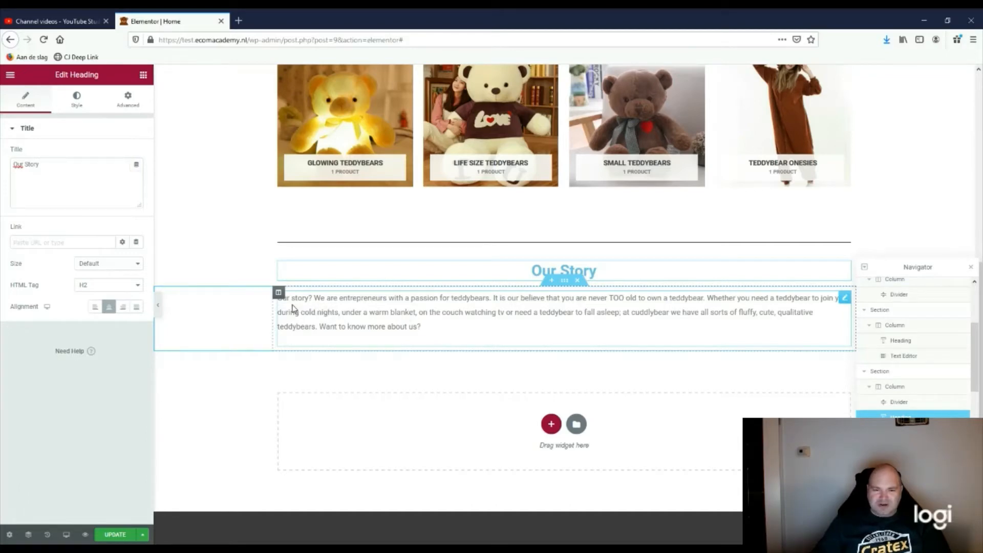
click(418, 327)
drag(418, 327, 324, 326)
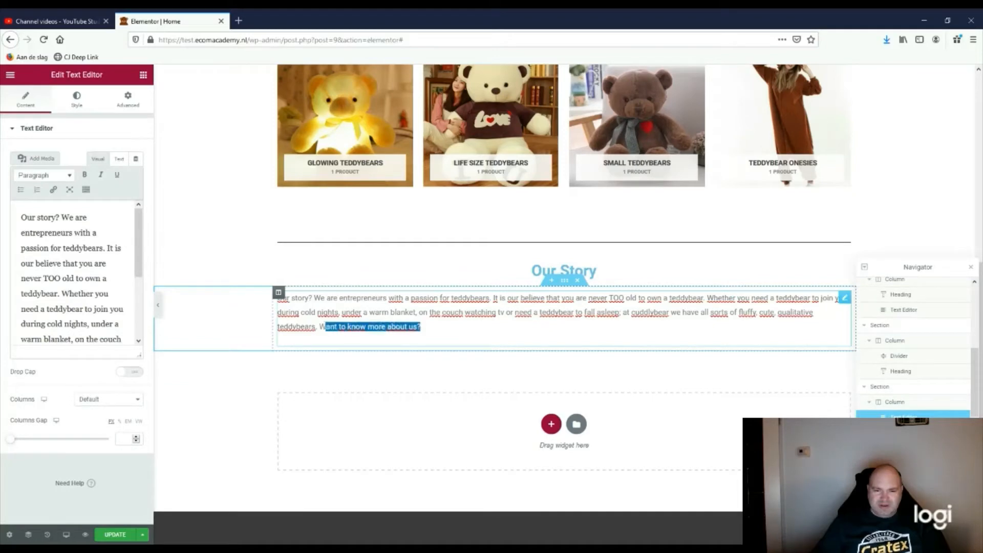
scroll(407, 333, down, 1)
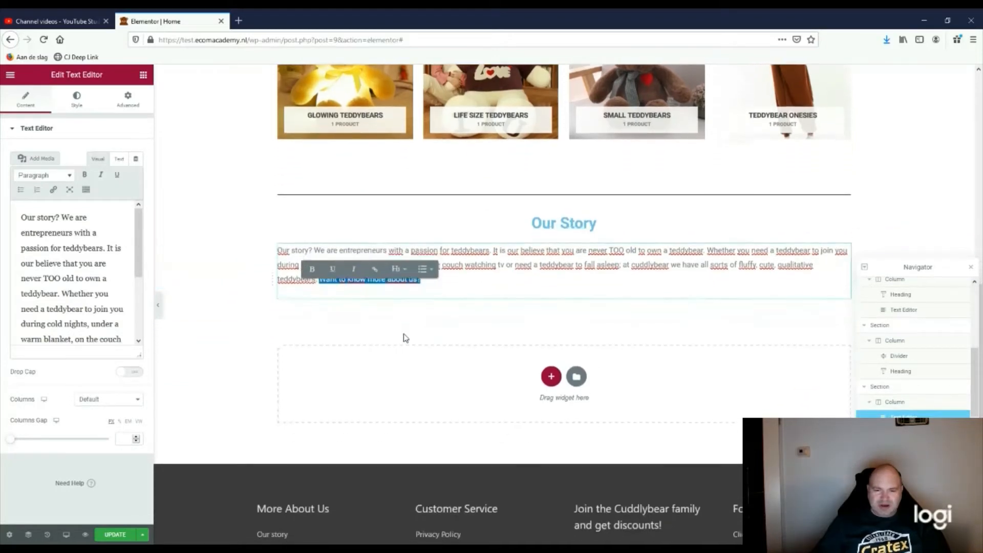
Place a Button widget below the story paragraph, center it and set its size to Extra Large
click(144, 77)
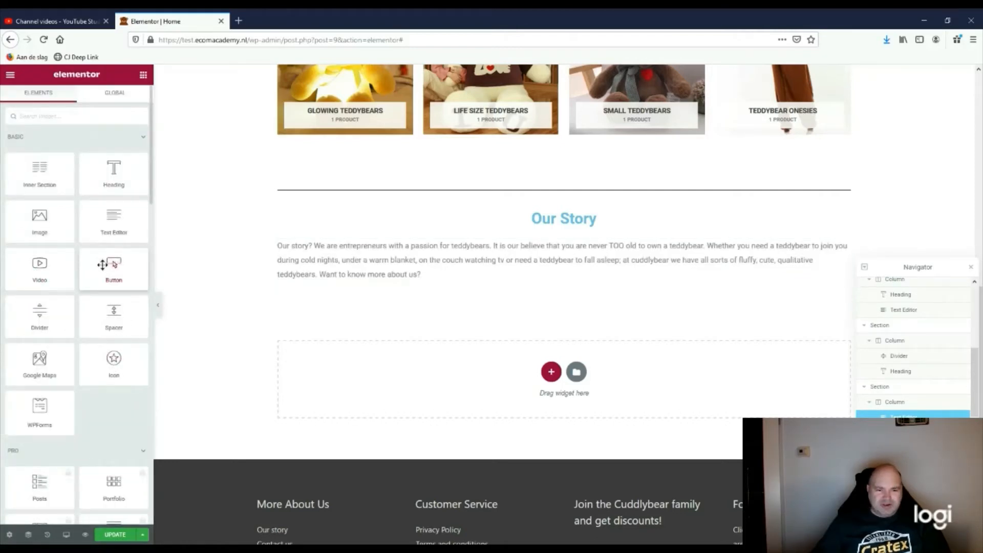
drag(102, 265, 469, 288)
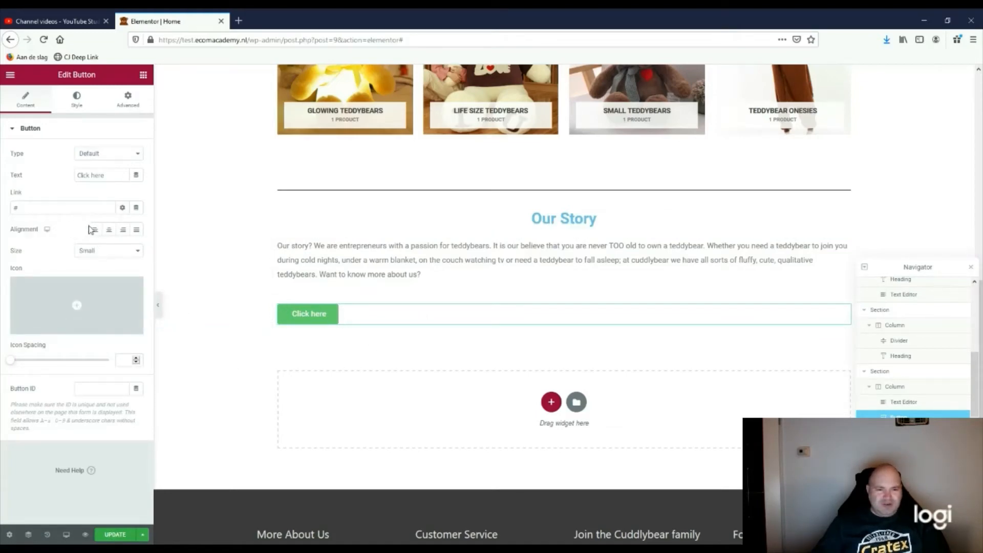
click(108, 231)
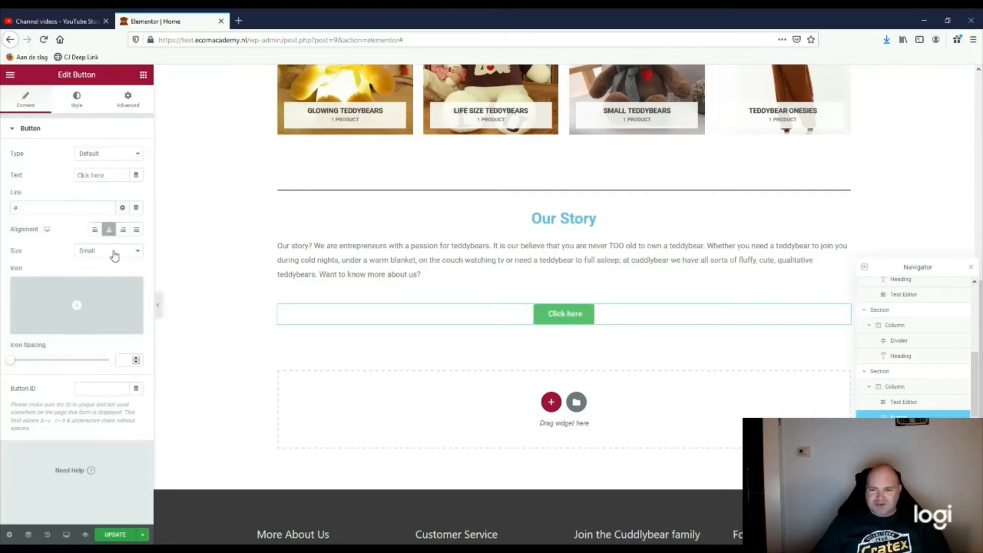
click(94, 311)
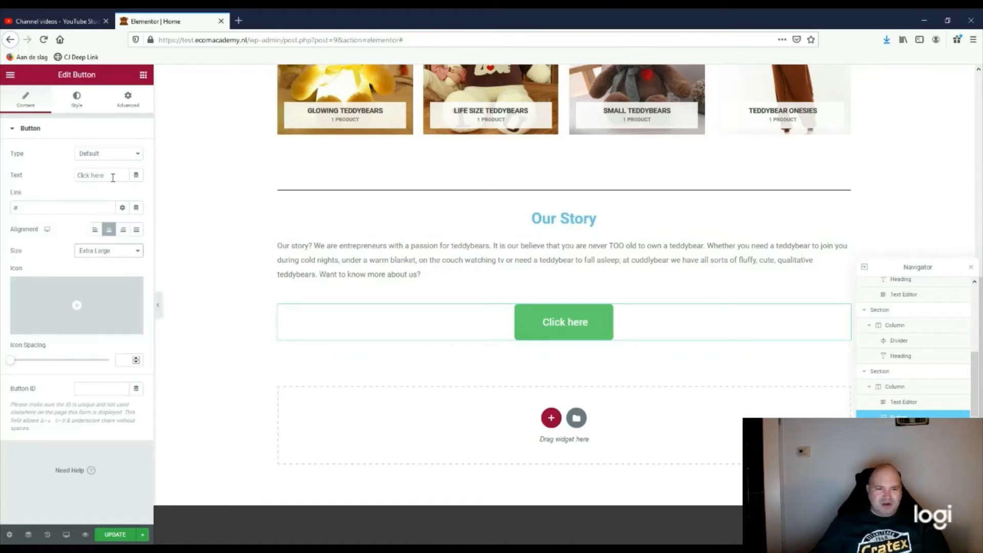
Set the new button's text to "Read More"
drag(113, 177, 66, 172)
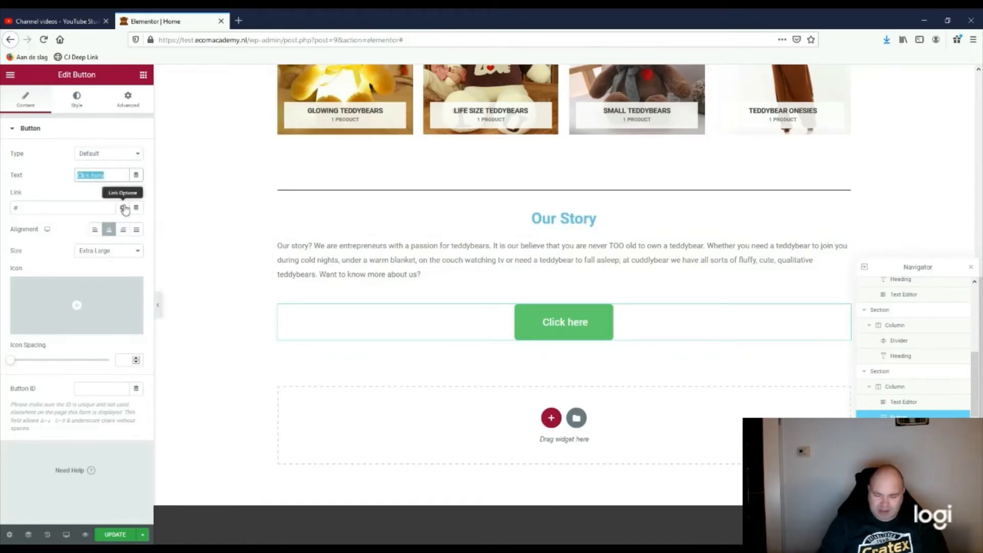
text(Rea)
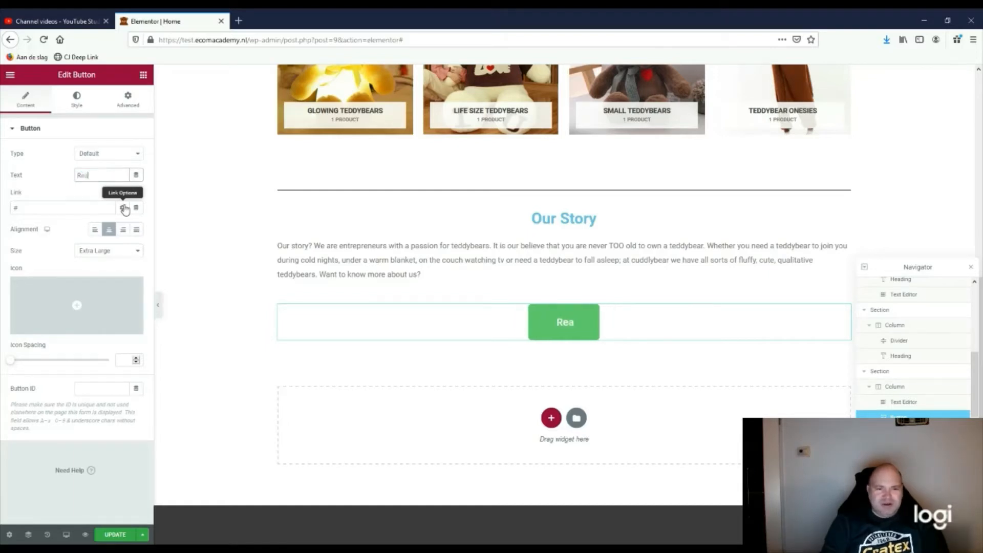
text(d More)
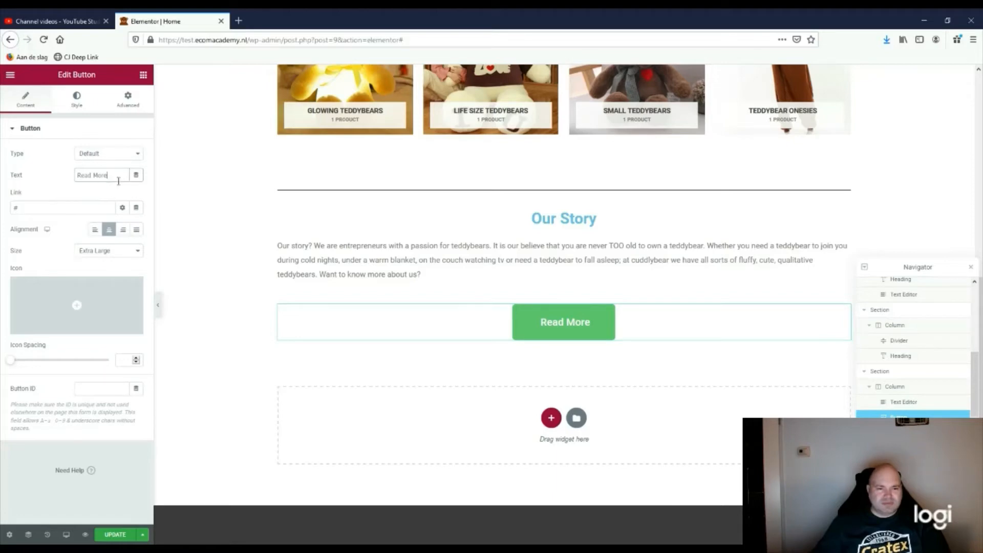
Set the button's text to "Get To Know Us"
drag(117, 177, 58, 177)
text(G)
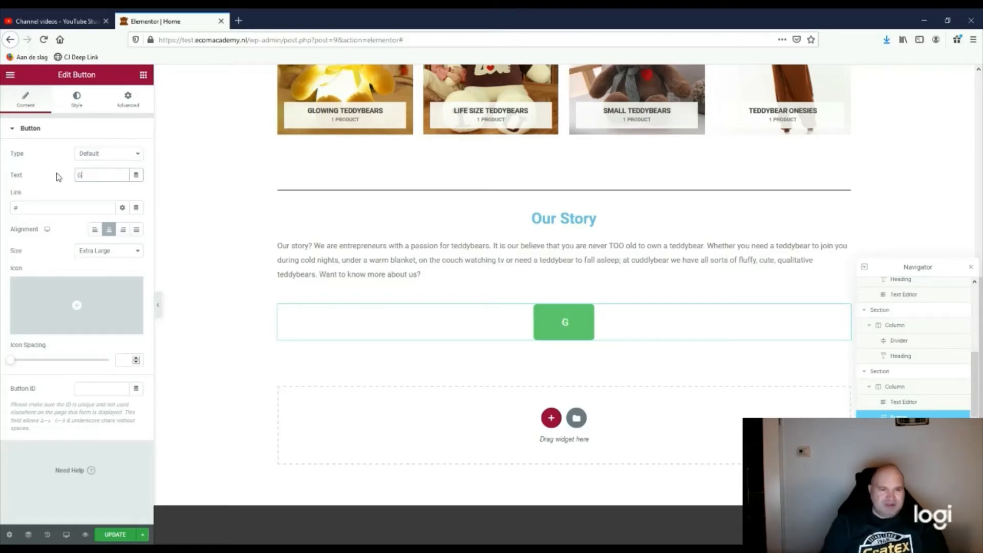
text(et to)
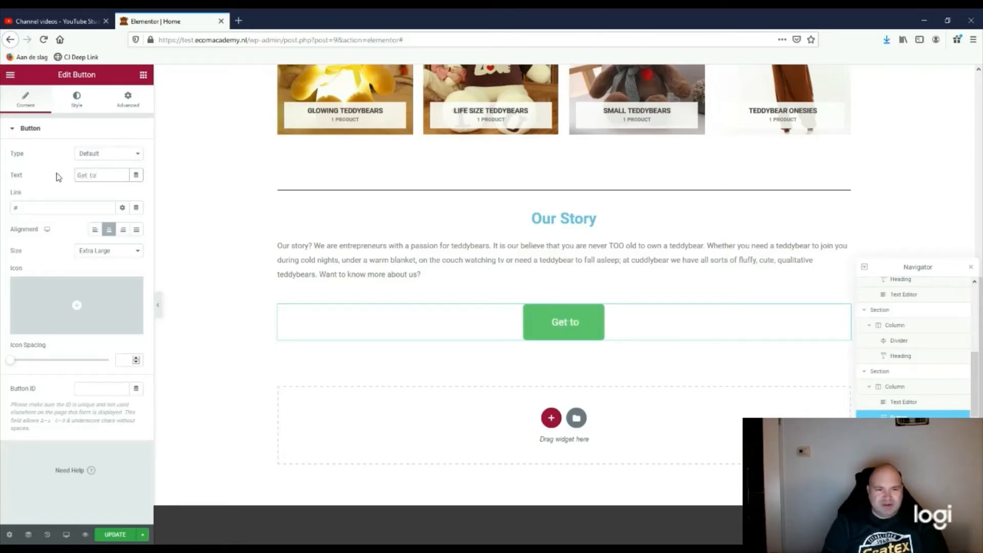
key(BackSpace)
key(BackSpace)
text(To)
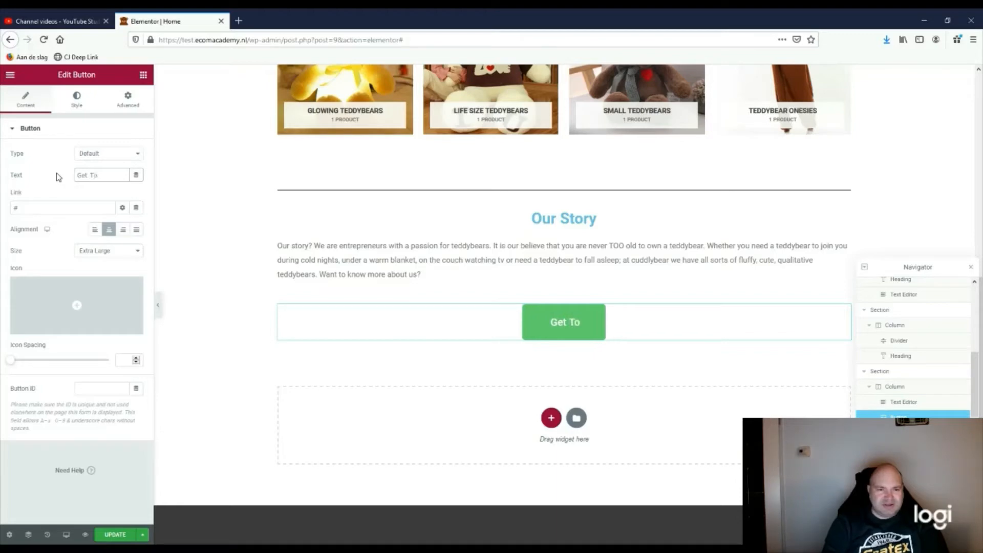
text( Know)
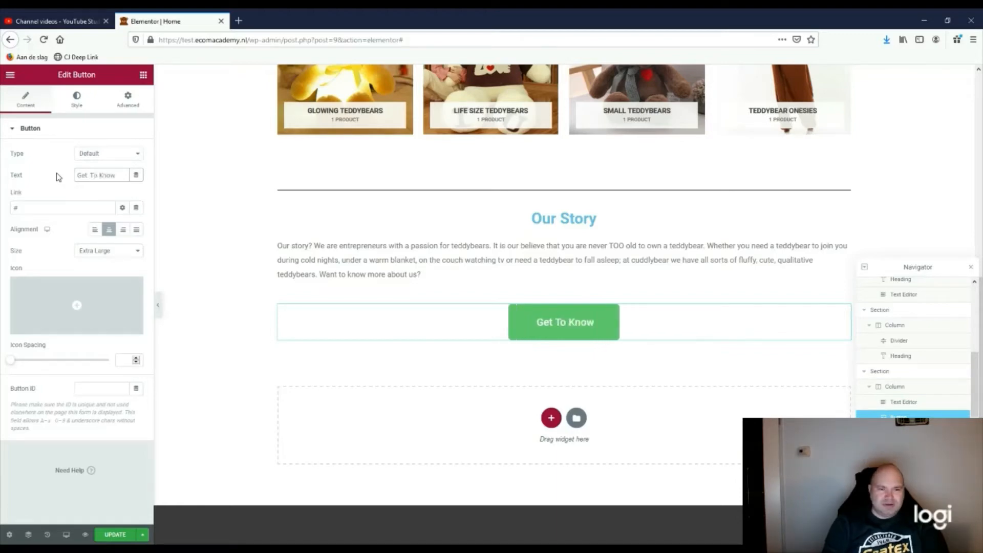
text( Us)
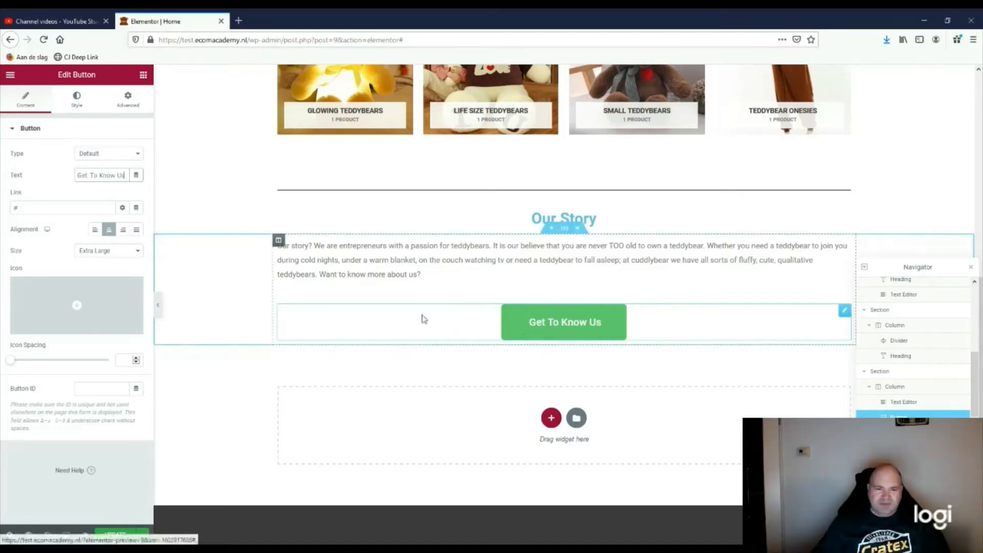
click(54, 210)
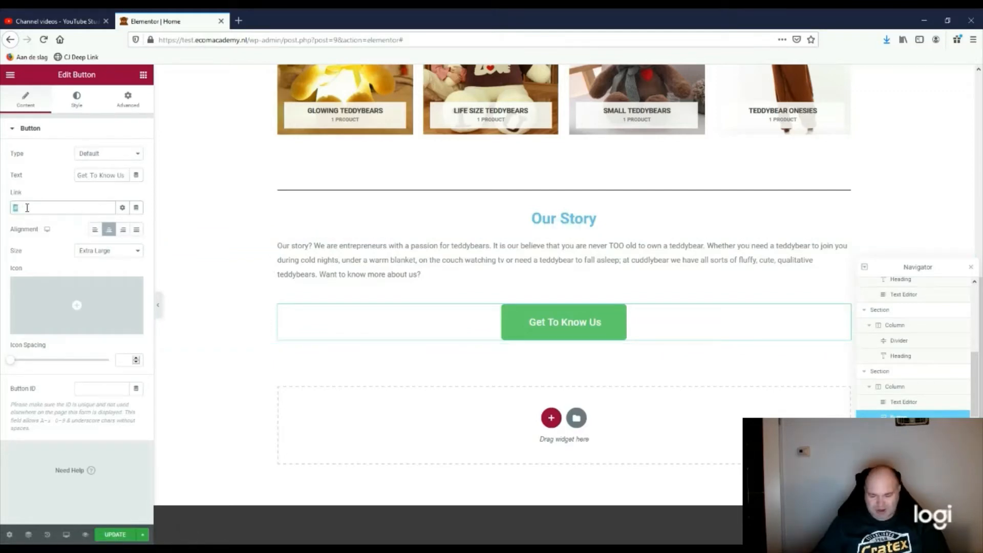
key(ctrl+v)
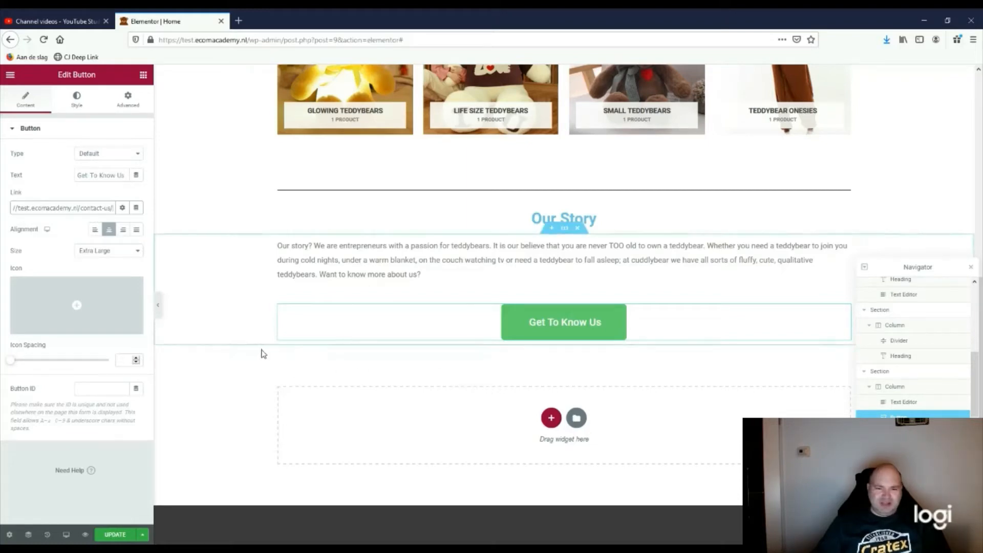
Examine the button's full link URL and the page layout from the category grid down to the footer
scroll(330, 413, up, 2)
scroll(330, 413, down, 1)
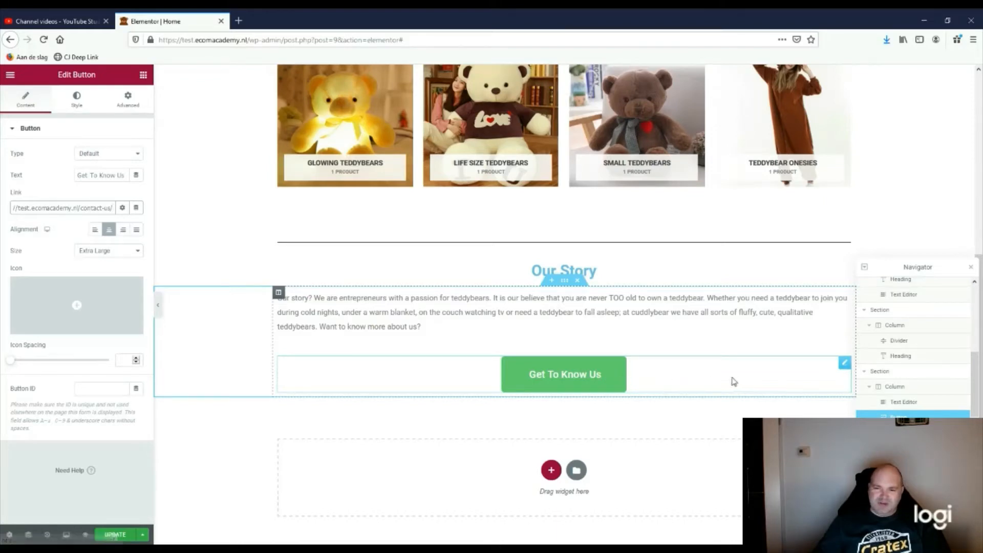
scroll(583, 417, down, 2)
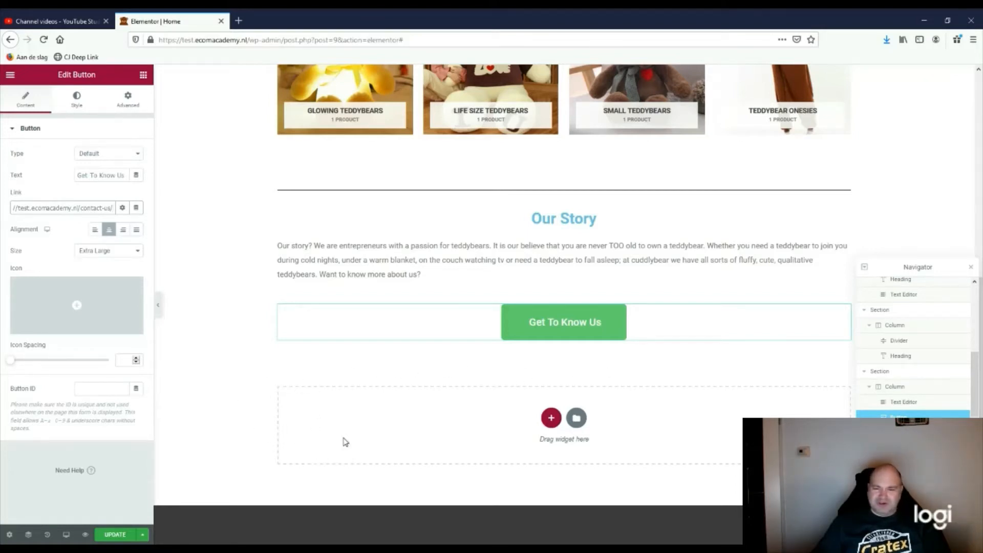
scroll(615, 408, up, 2)
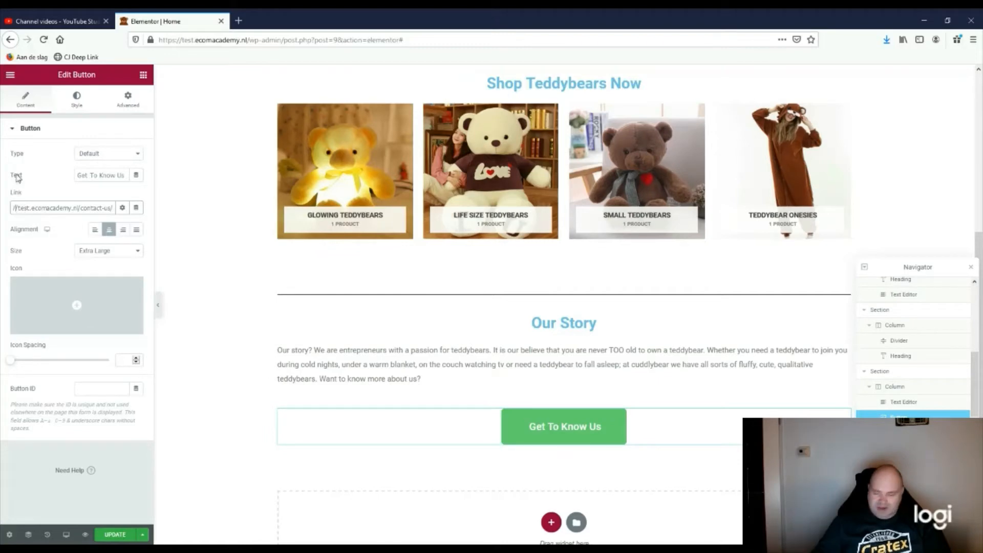
key(Left)
key(Left)
key(Left)
key(Left)
key(Left)
key(Left)
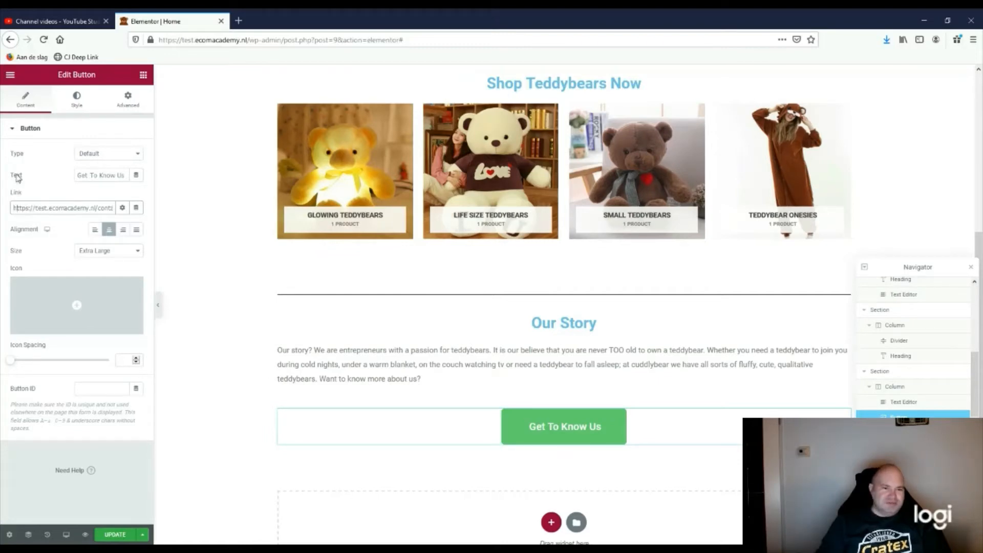
key(End)
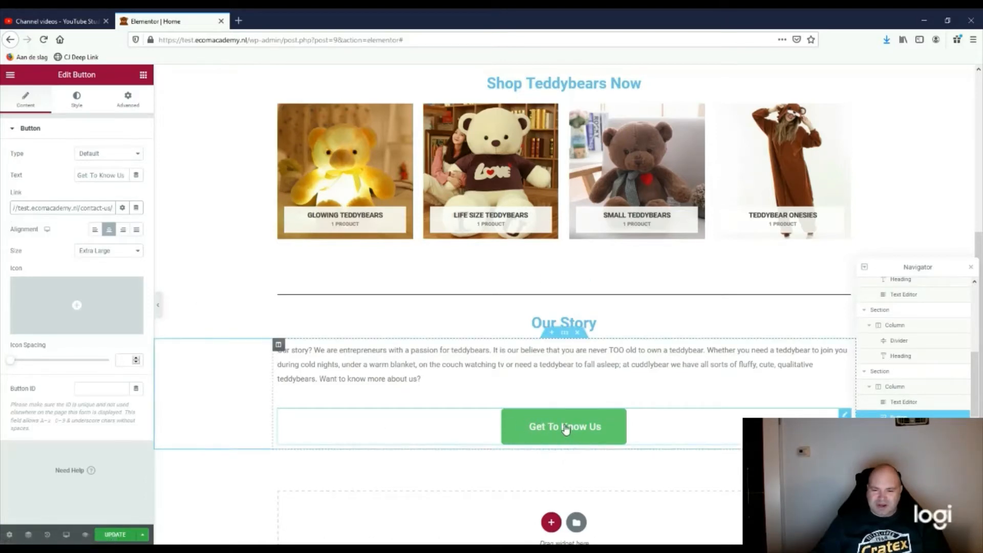
scroll(519, 435, down, 1)
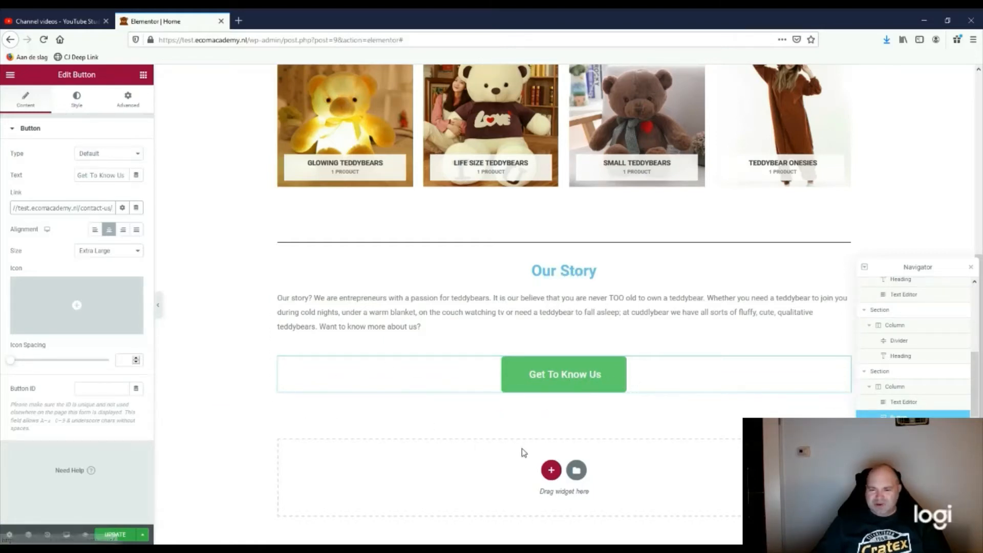
scroll(523, 453, down, 4)
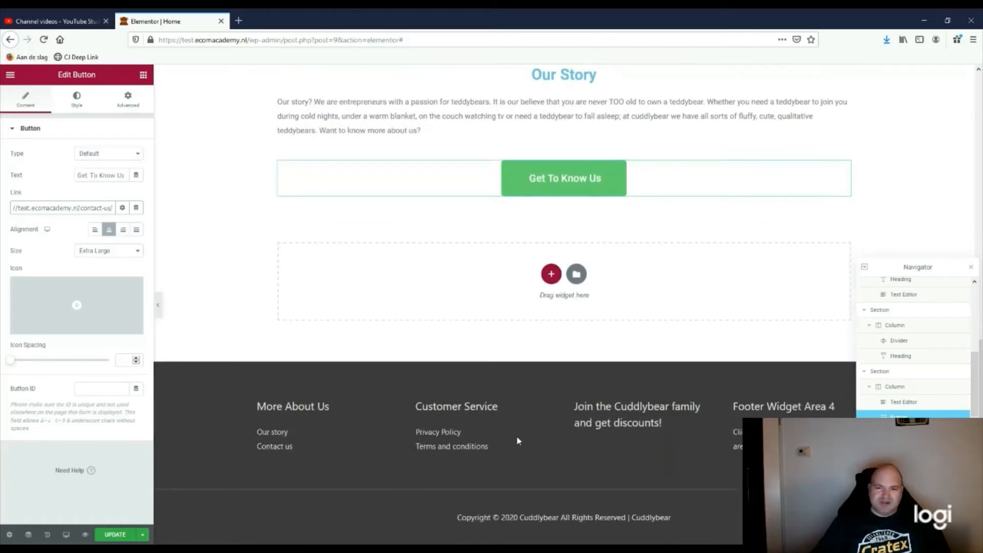
Duplicate the section holding the divider and "Our Story" heading, and place the copy below the "Get To Know Us" button
scroll(489, 336, up, 3)
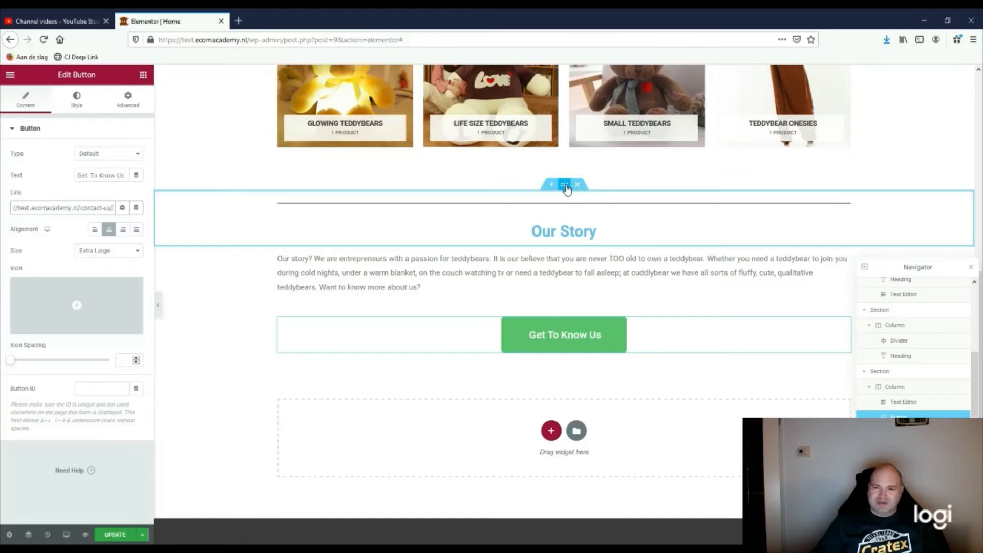
right_click(564, 186)
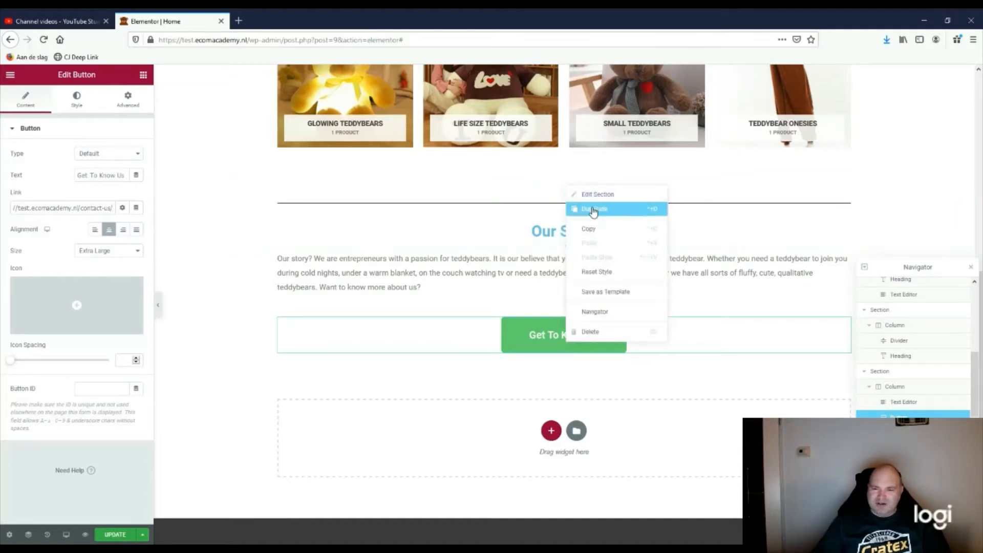
click(593, 211)
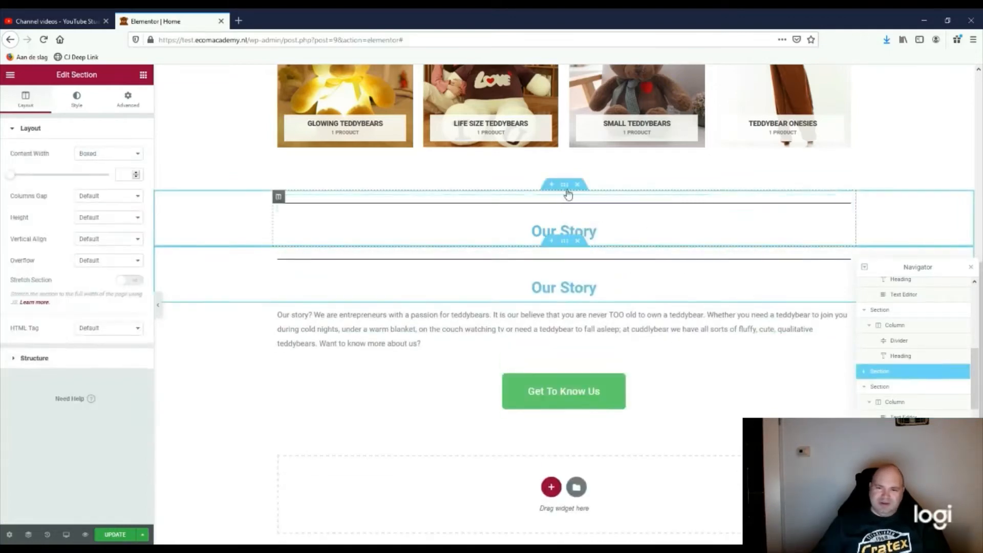
drag(564, 241, 560, 370)
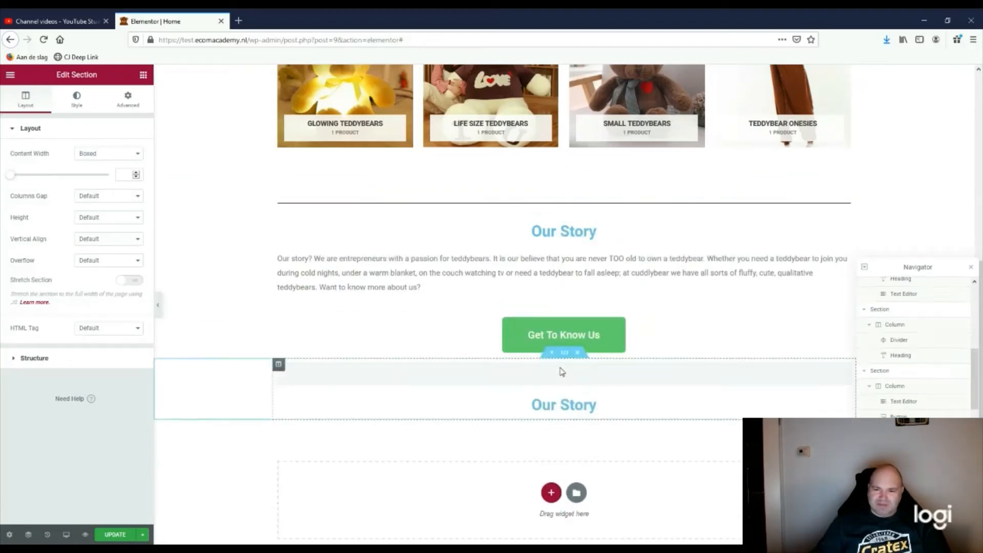
scroll(331, 430, down, 2)
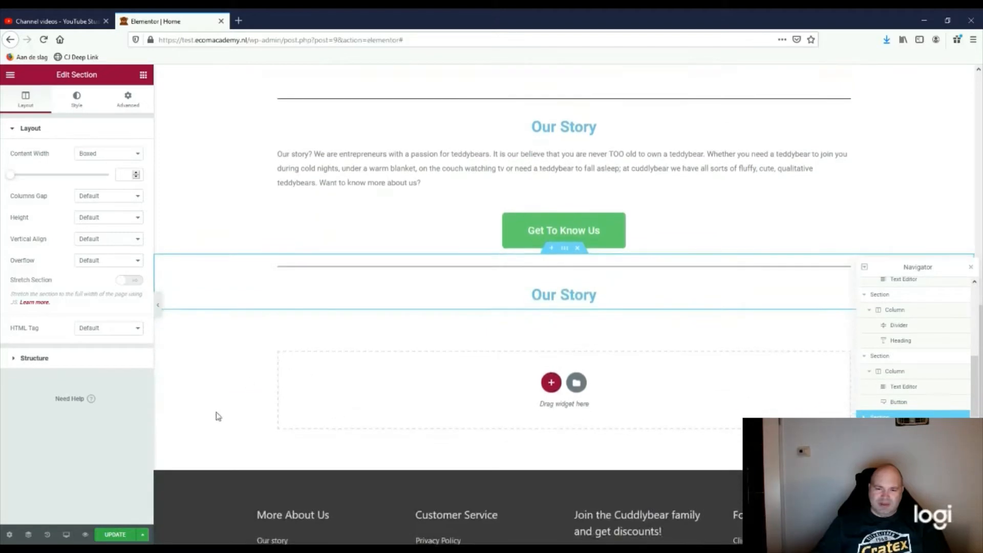
Delete the "Our Story" heading from the section below the button, keeping its divider
scroll(512, 354, up, 2)
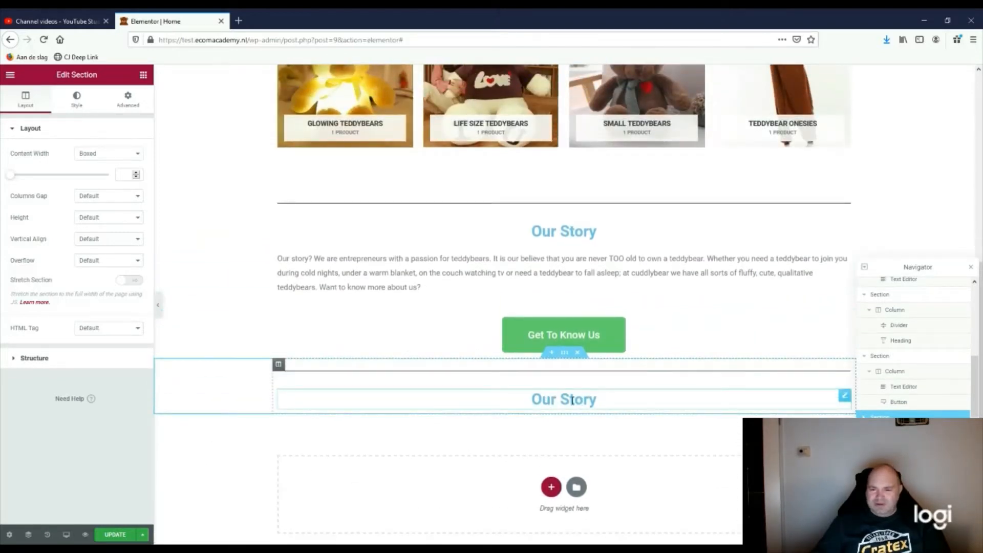
click(846, 396)
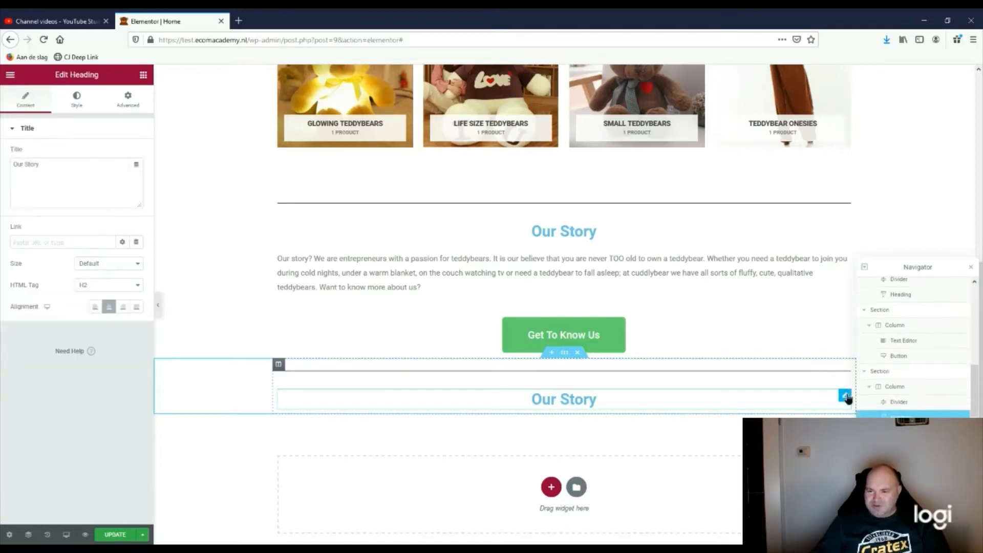
right_click(849, 398)
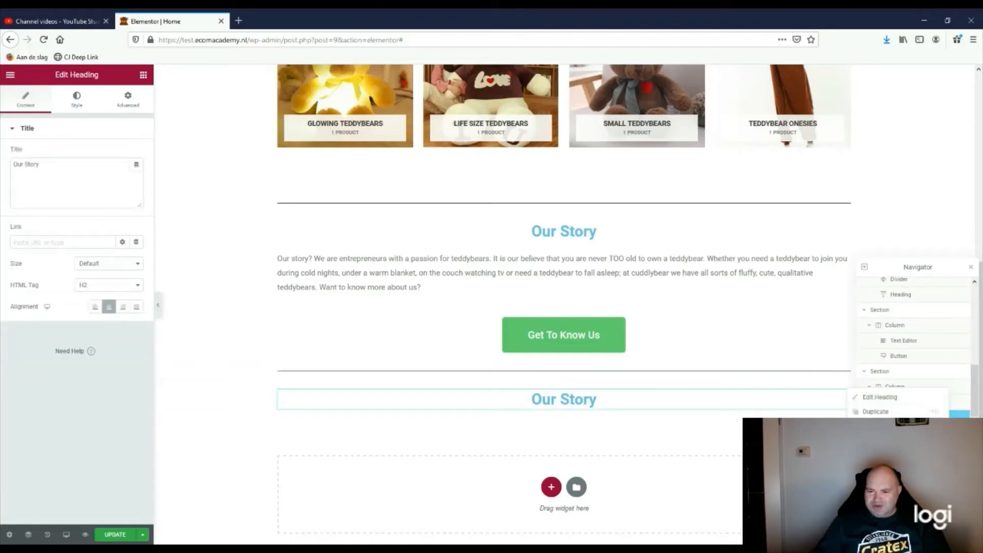
click(877, 497)
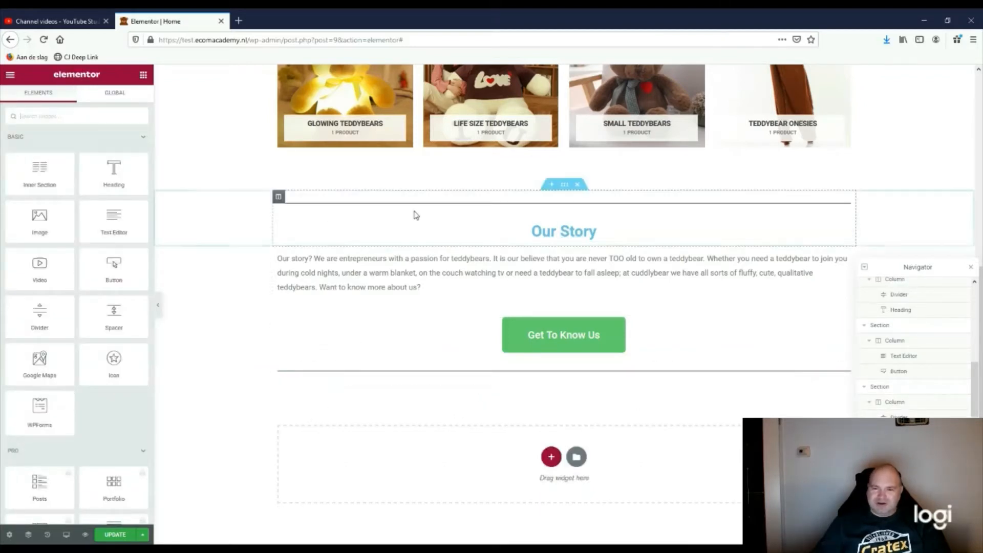
Add a new section with three equal columns below the last divider and expand it in the page structure
scroll(445, 433, down, 2)
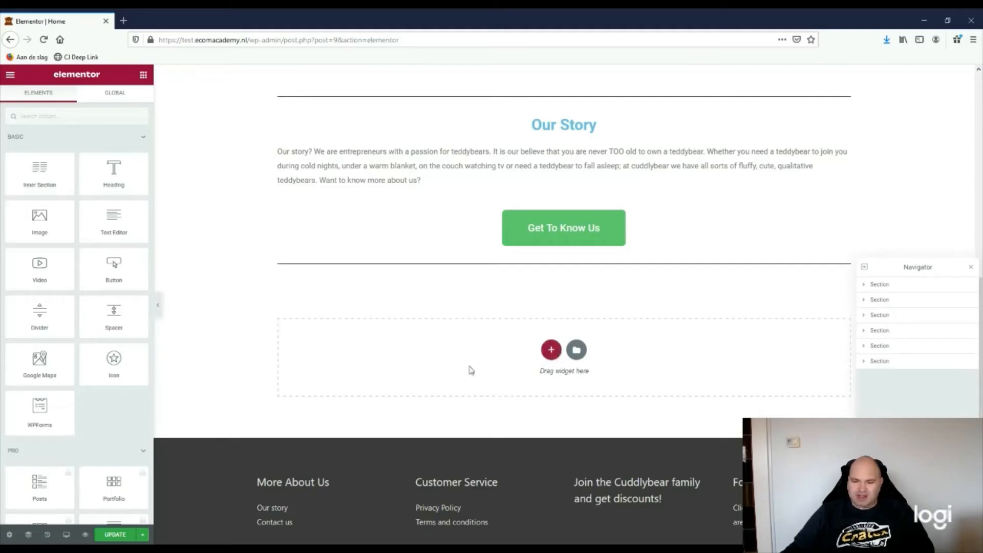
click(551, 351)
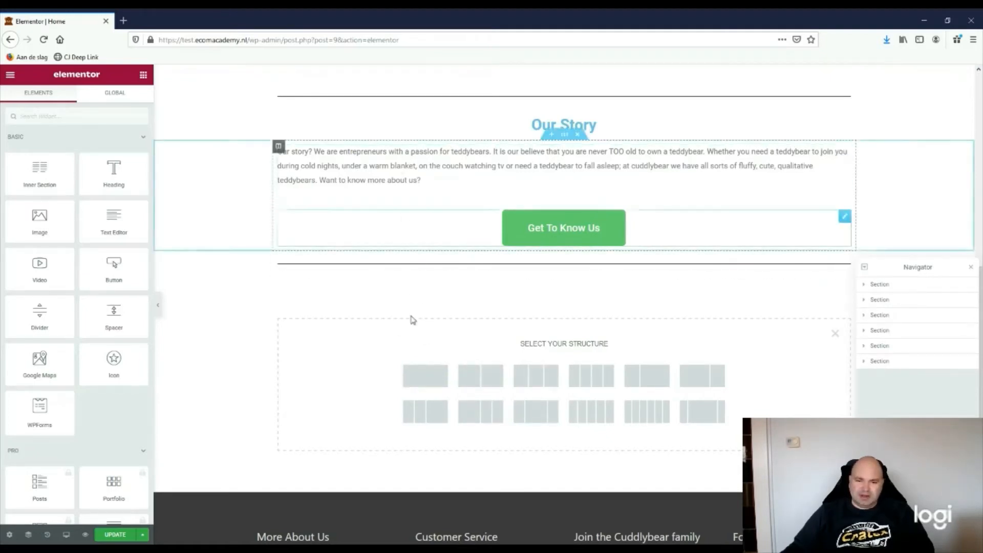
click(547, 383)
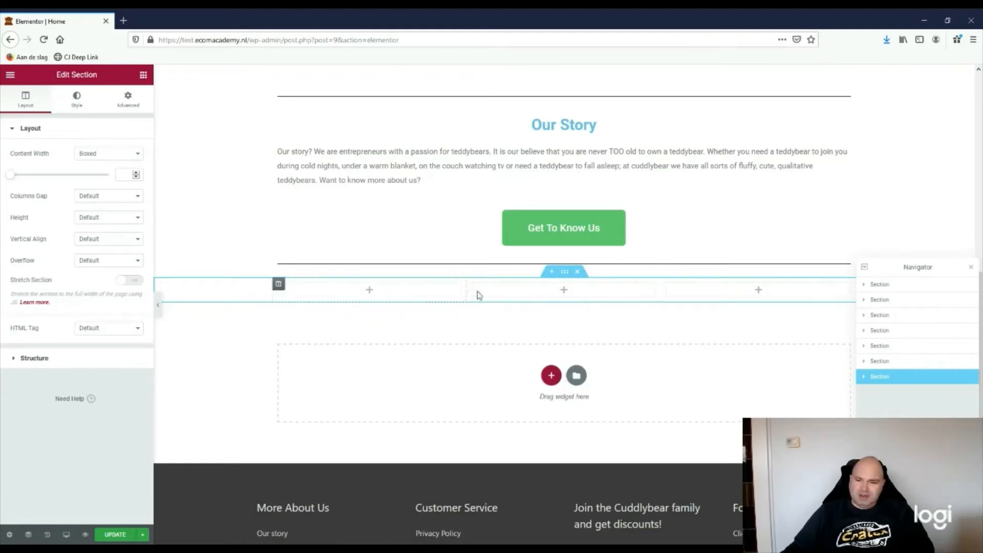
click(863, 377)
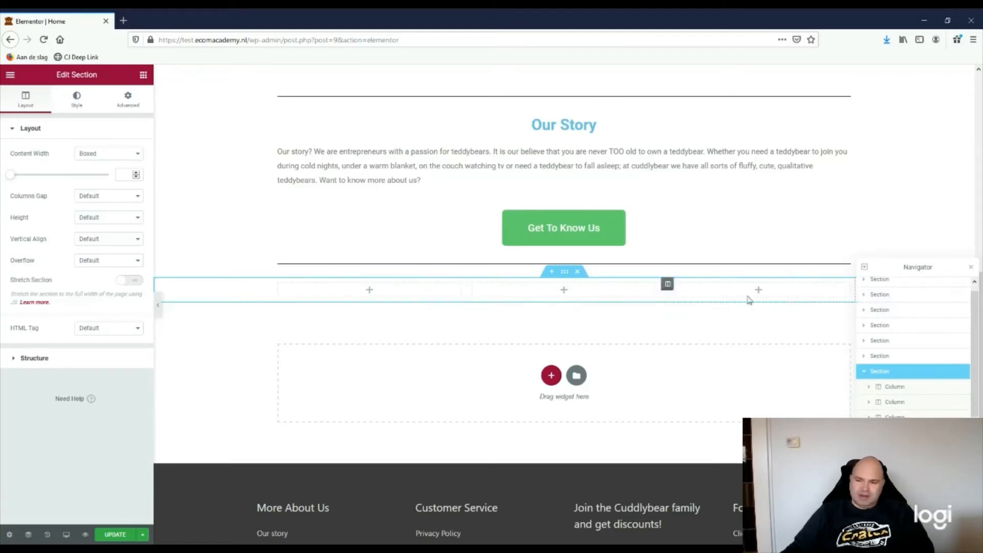
Add a centred "Customer Reviews" heading in size XXL directly below the last divider, above the three empty columns
click(144, 77)
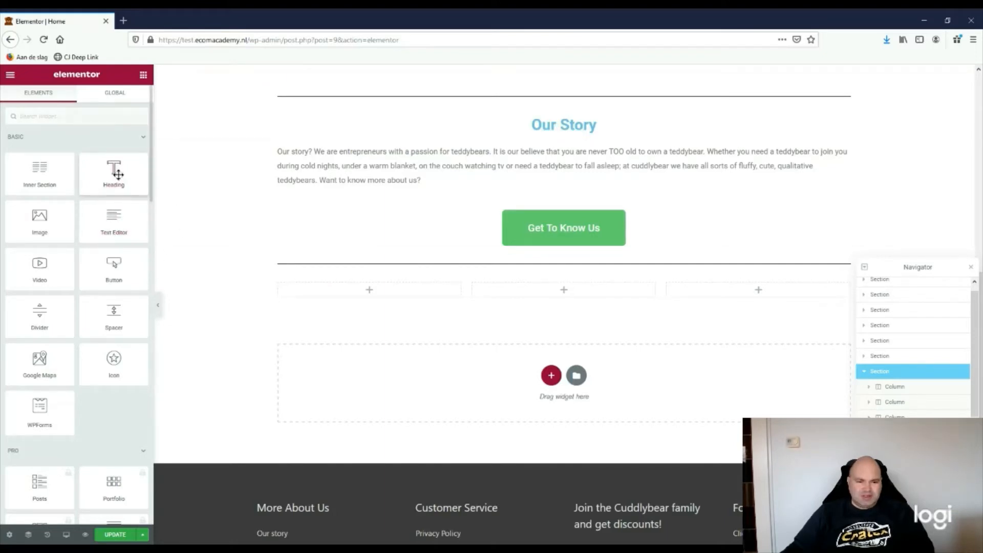
drag(117, 174, 433, 267)
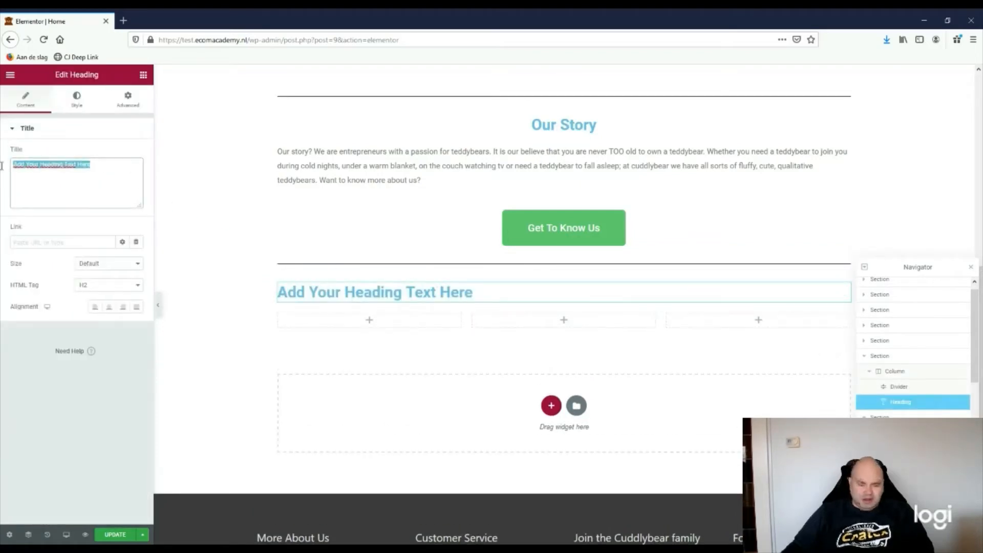
text(Custom)
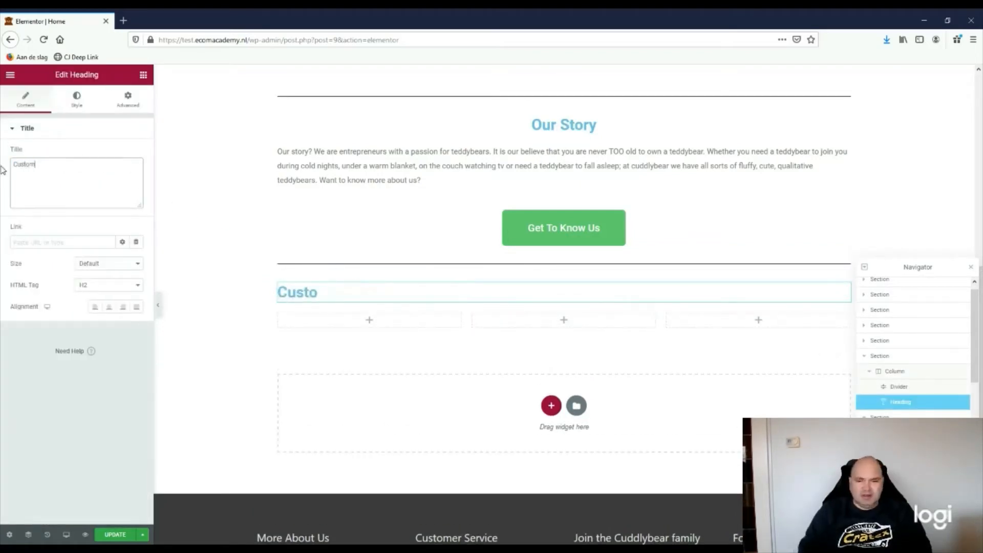
text(er Reviews)
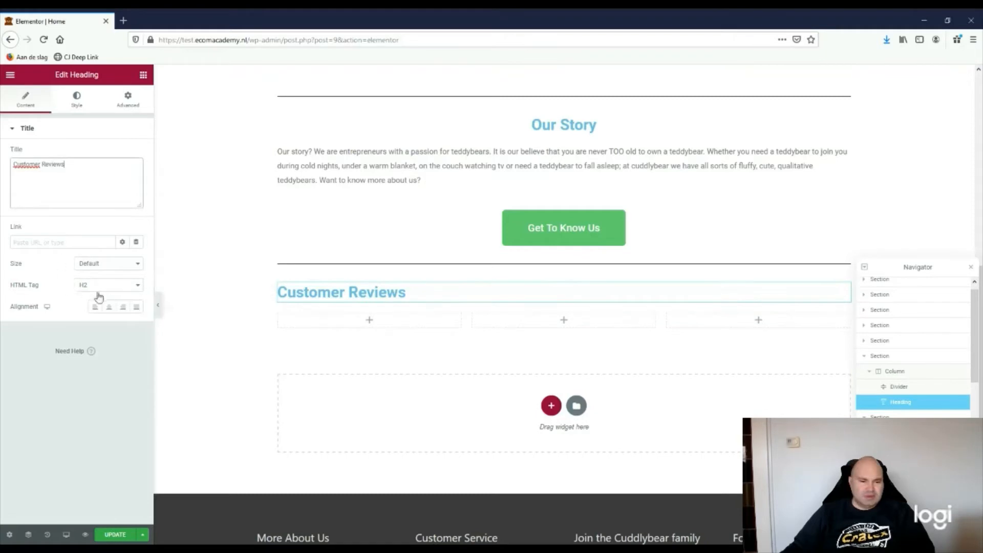
click(109, 307)
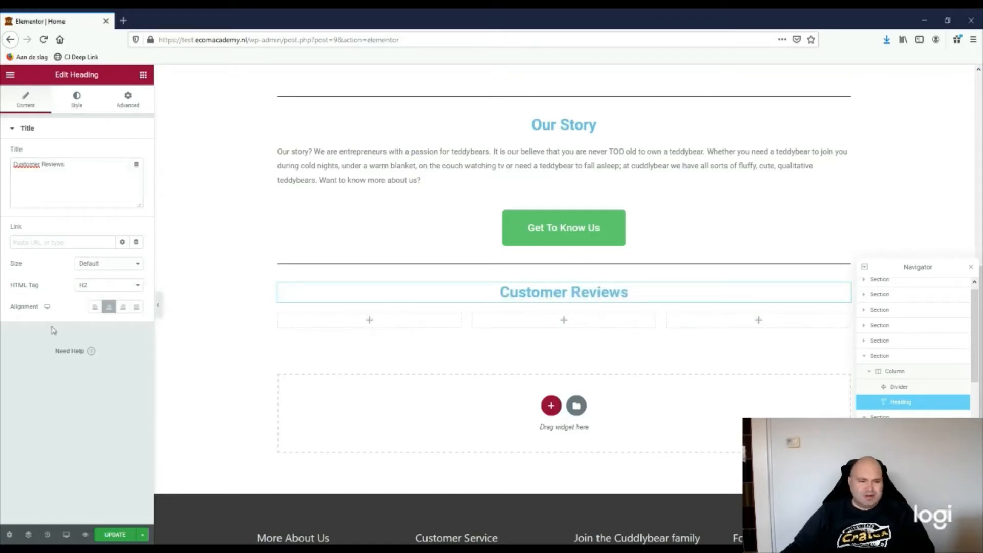
click(93, 334)
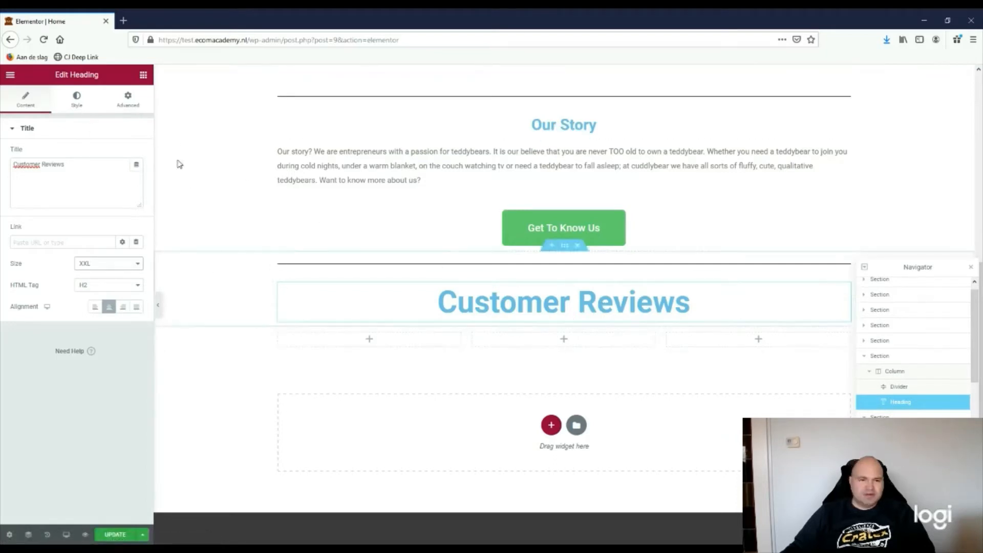
Find the Testimonial widget and place it in the first column under "Customer Reviews"
click(142, 75)
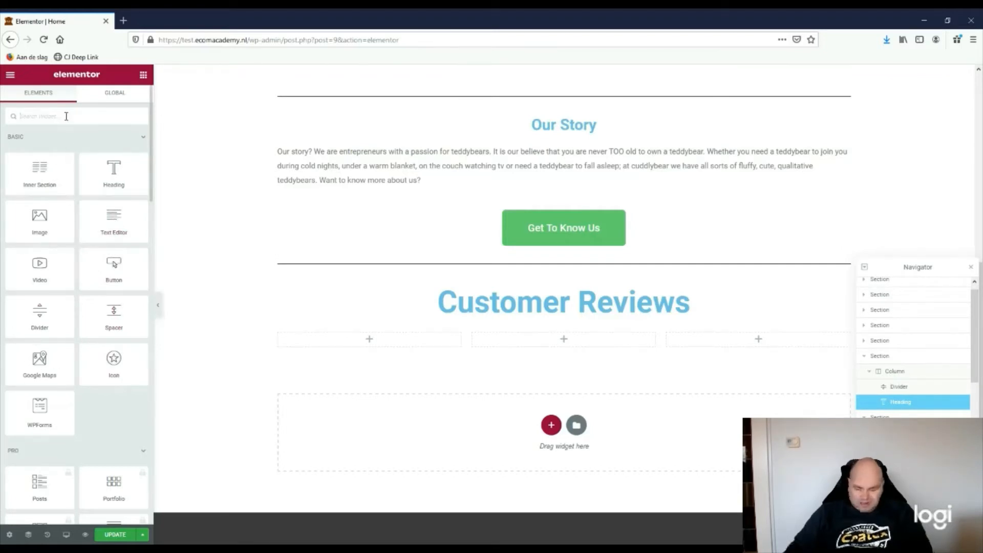
text(testi)
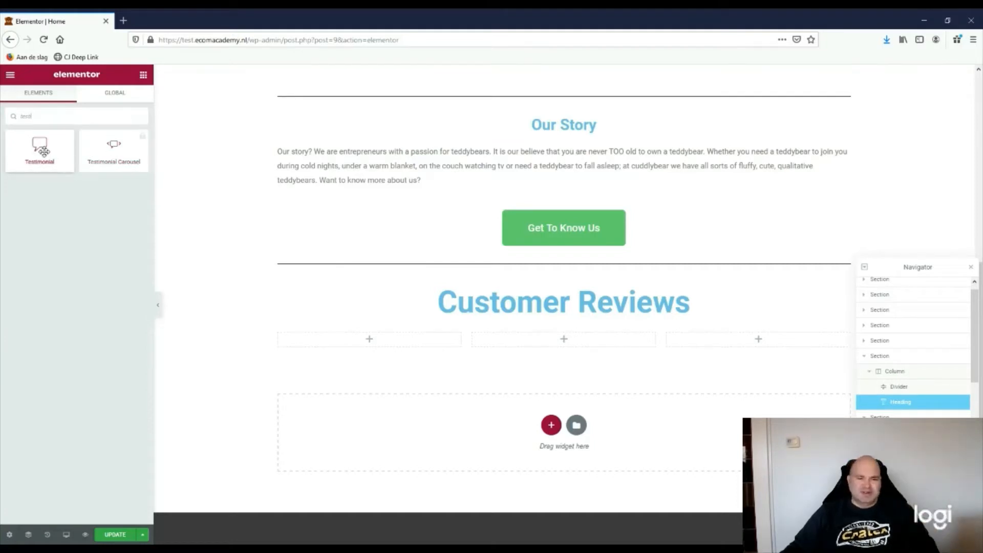
drag(33, 147, 380, 336)
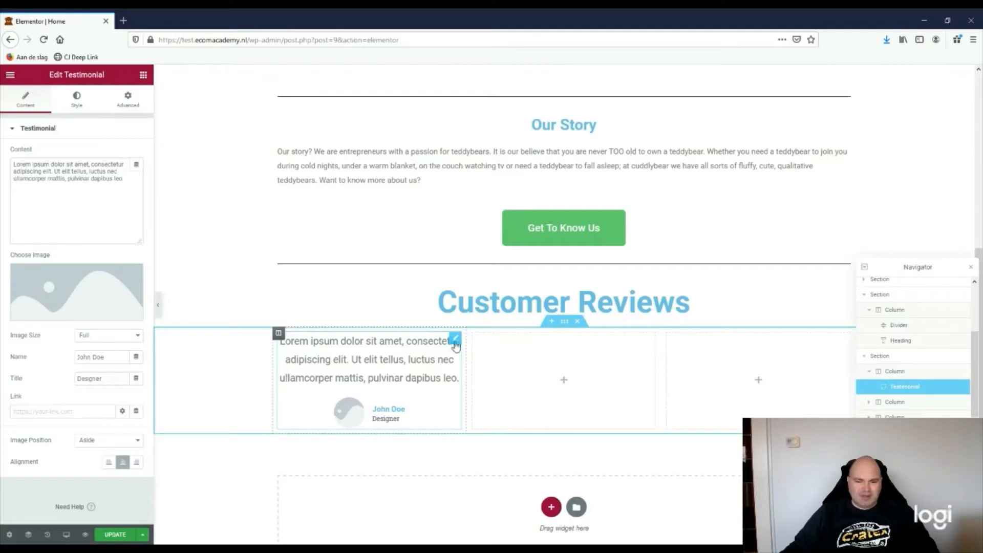
Add another Testimonial widget to the middle column under "Customer Reviews"
right_click(456, 343)
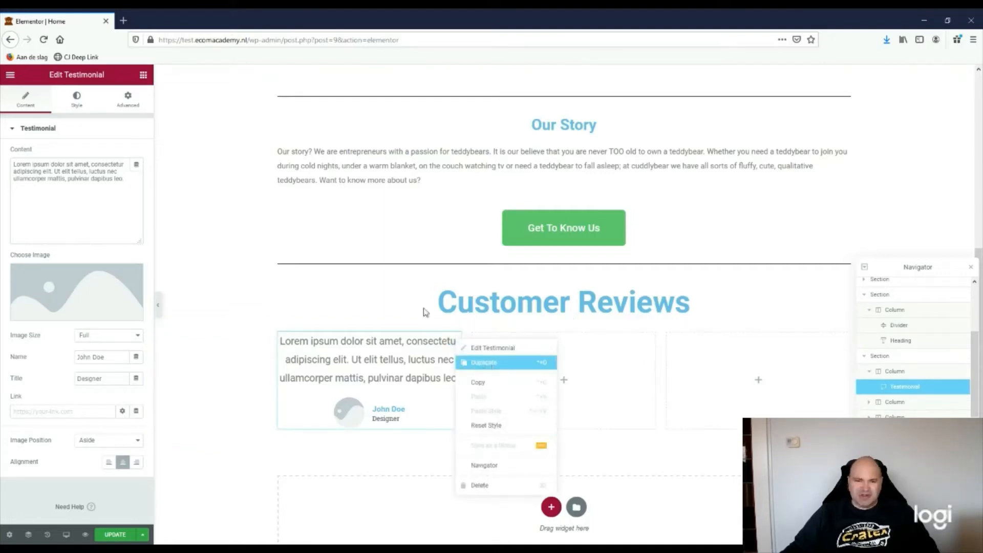
click(144, 76)
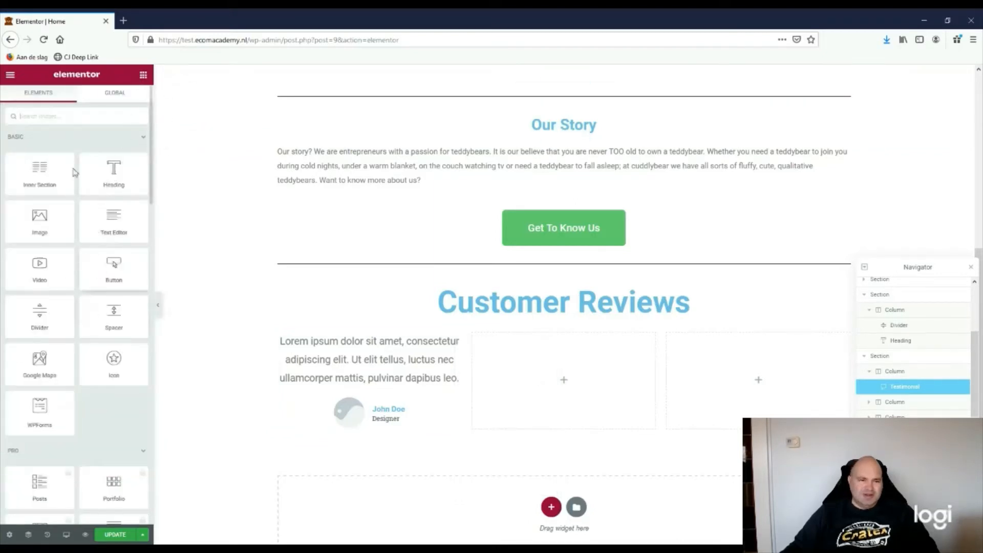
text(tet)
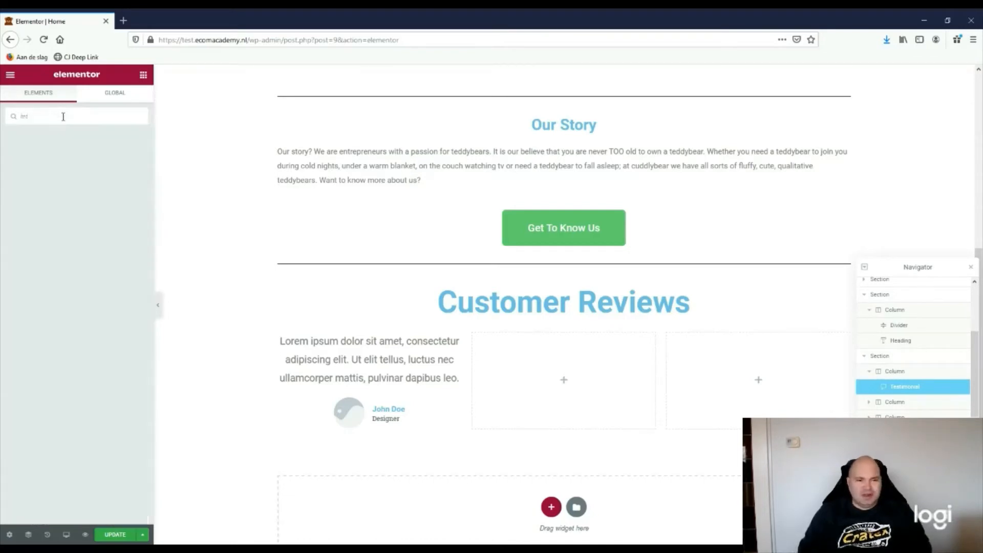
key(BackSpace)
text(sti)
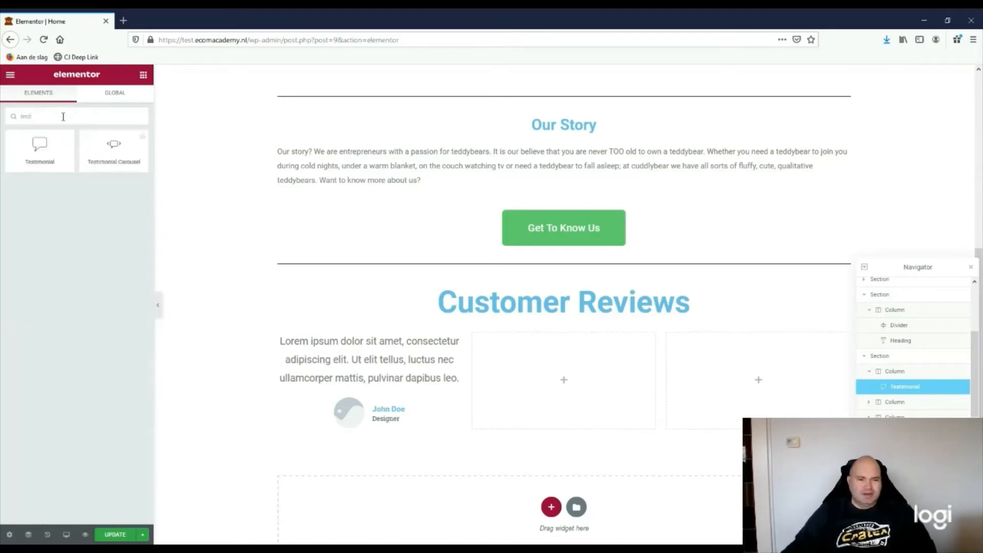
drag(33, 137, 565, 378)
Duplicate the middle column's testimonial and move the copy into the empty third column
scroll(552, 373, down, 2)
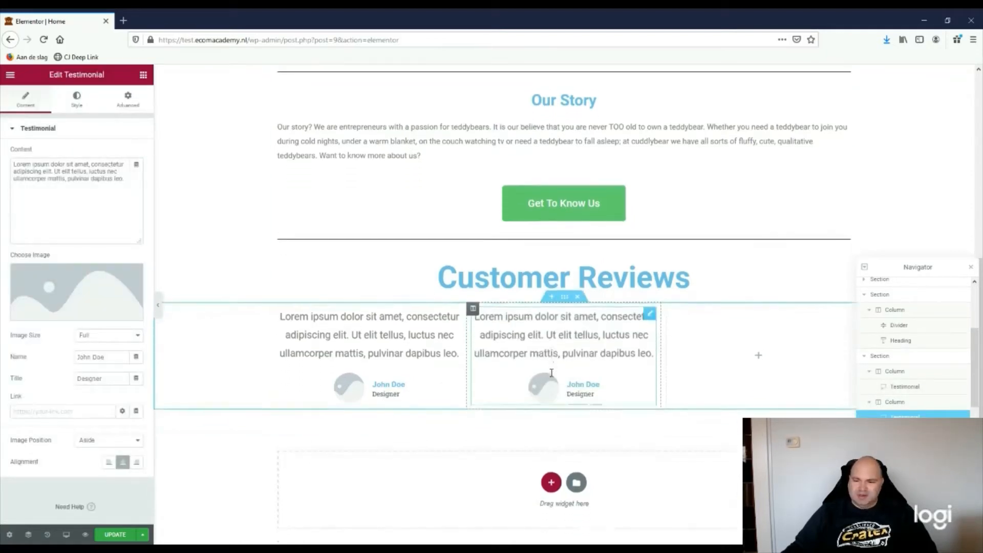
scroll(552, 373, down, 1)
right_click(649, 286)
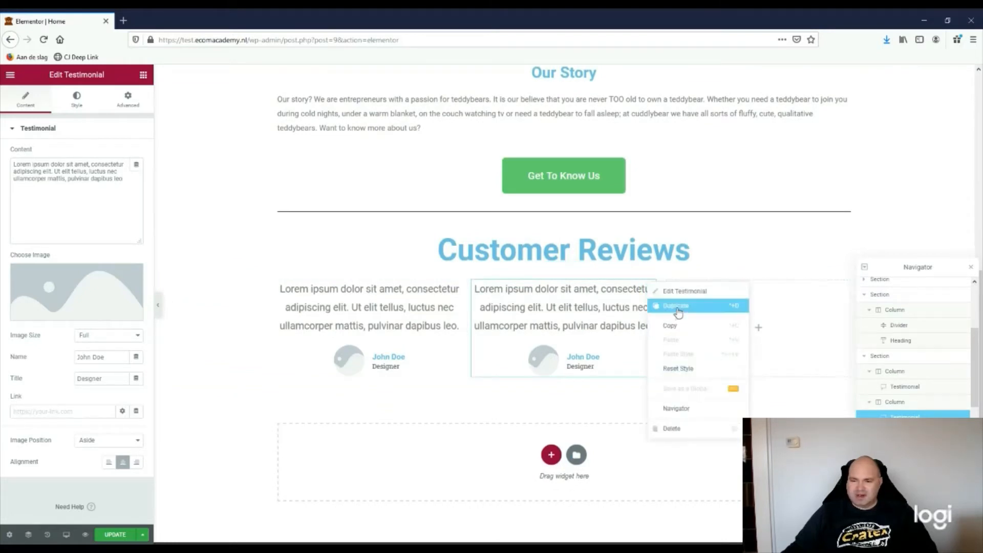
click(562, 300)
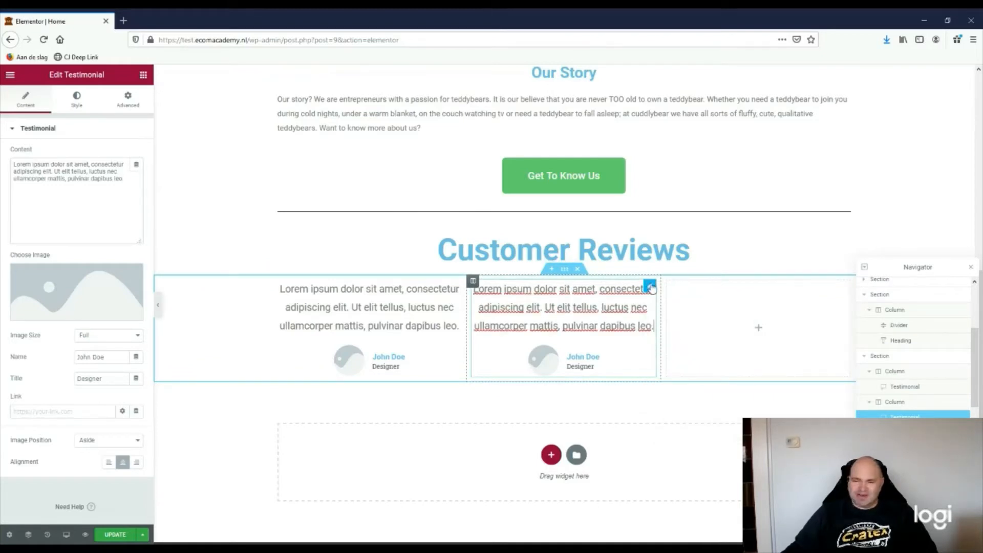
right_click(650, 289)
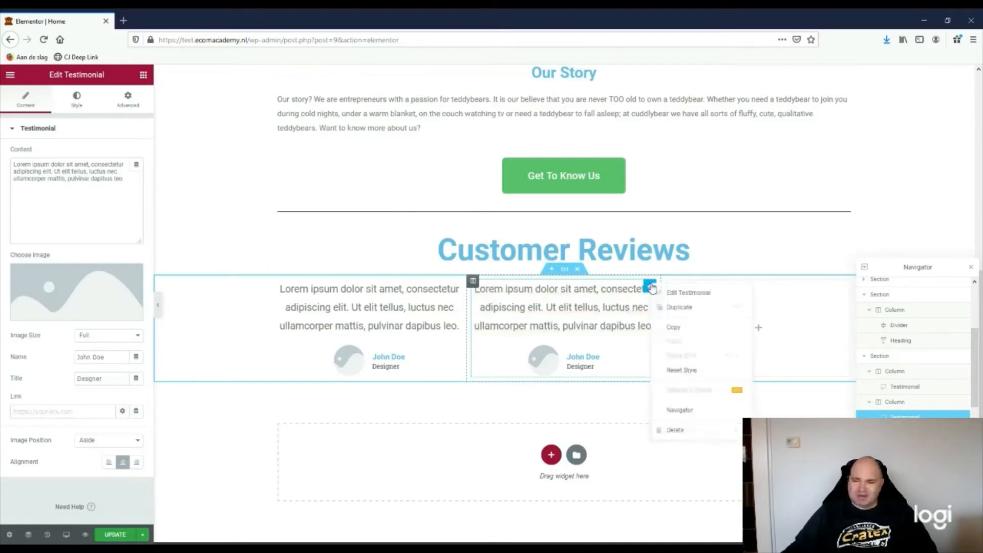
click(694, 310)
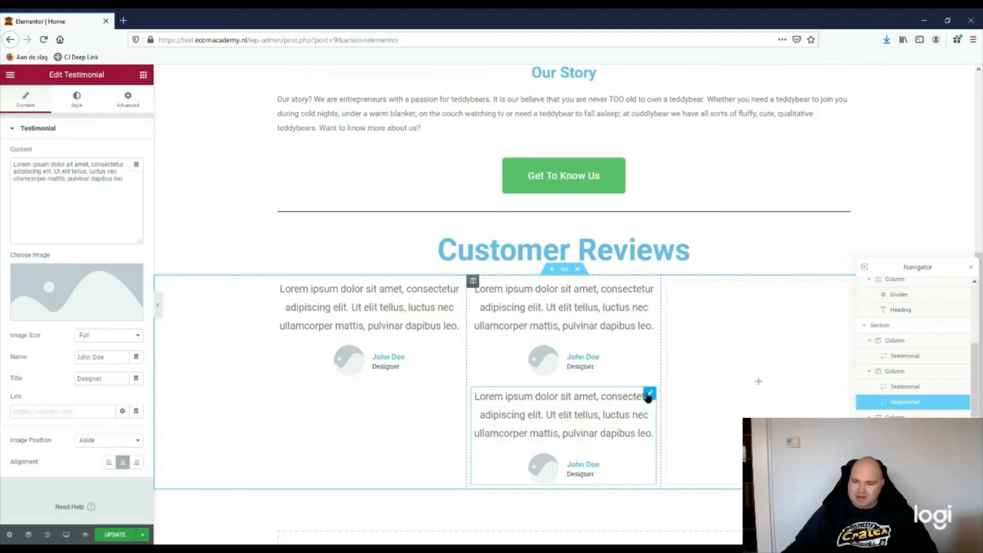
drag(649, 398, 712, 311)
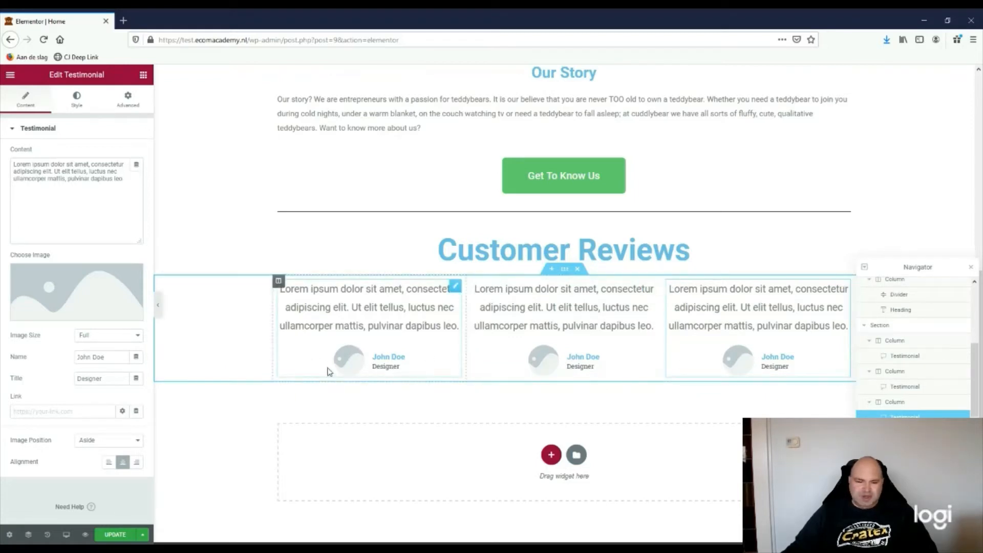
Upload four family photos to the media library and use girl-1641215_1920-1.jpg as the first testimonial's image
click(345, 361)
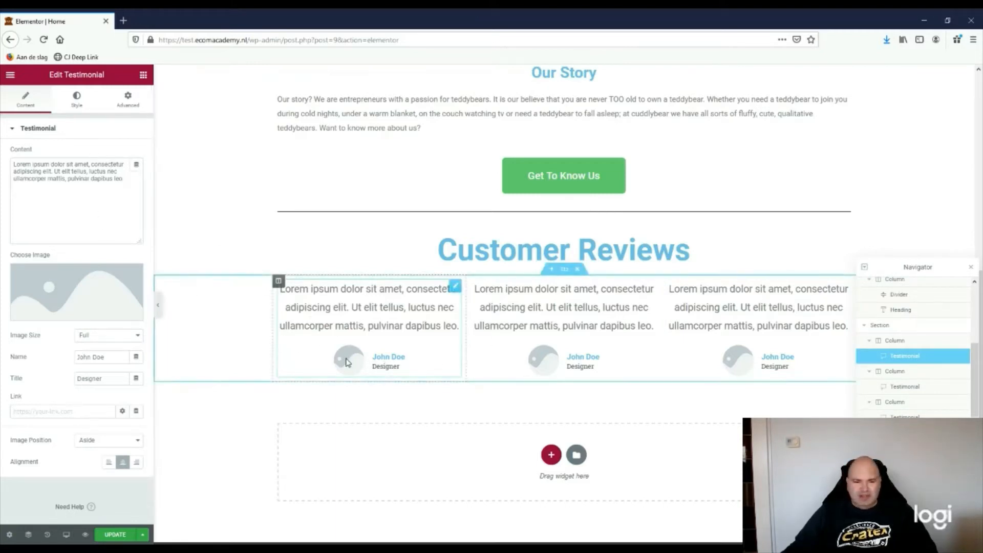
mouse_move(64, 291)
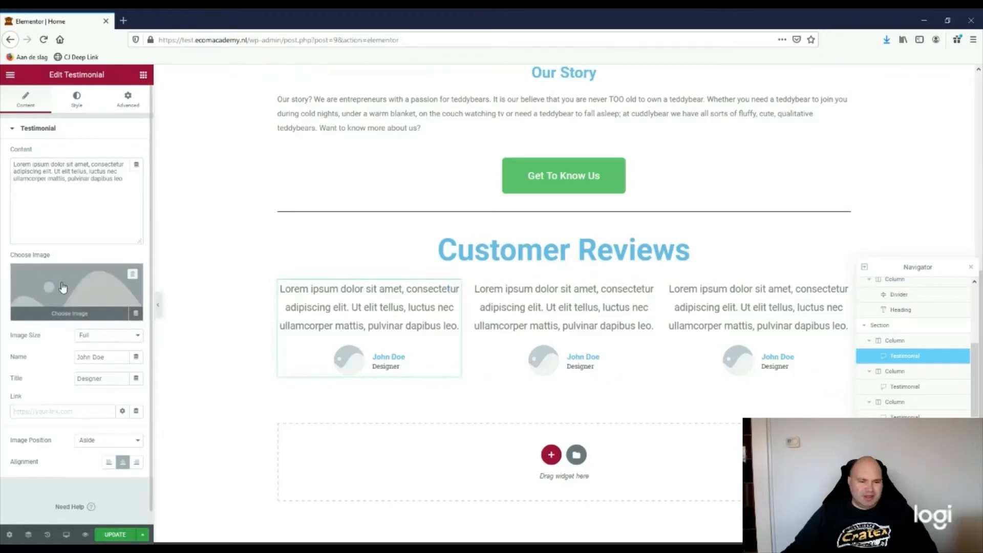
click(63, 286)
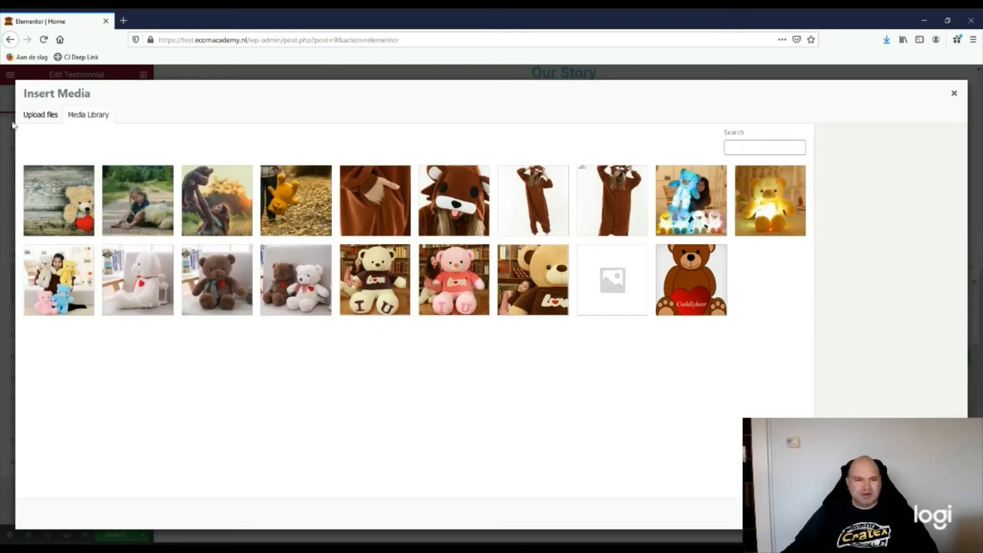
click(41, 119)
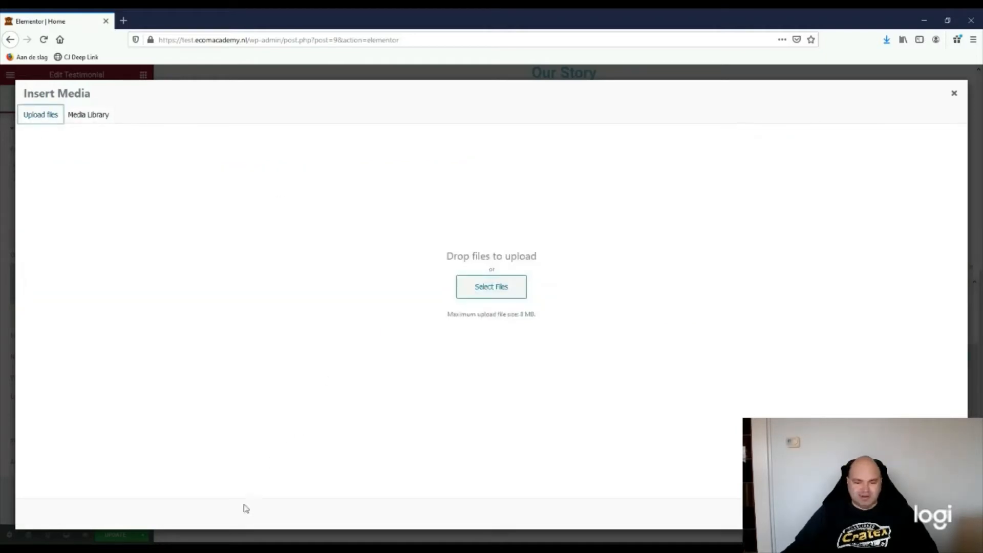
click(491, 287)
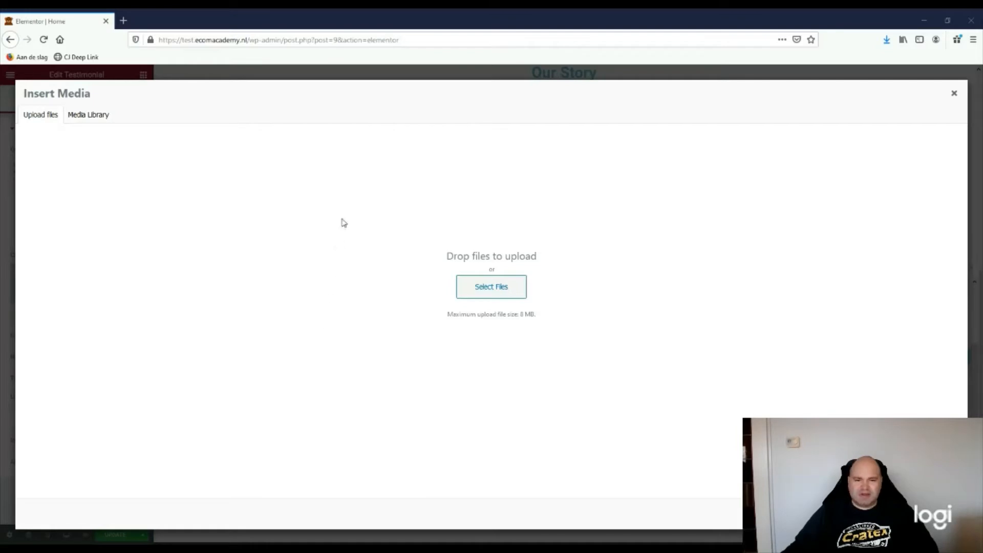
drag(121, 243, 105, 242)
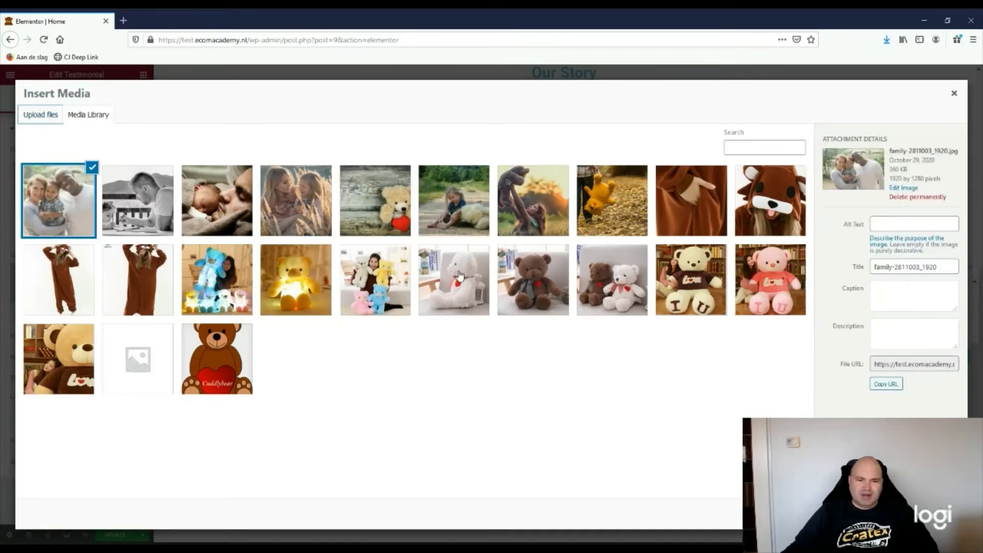
click(130, 210)
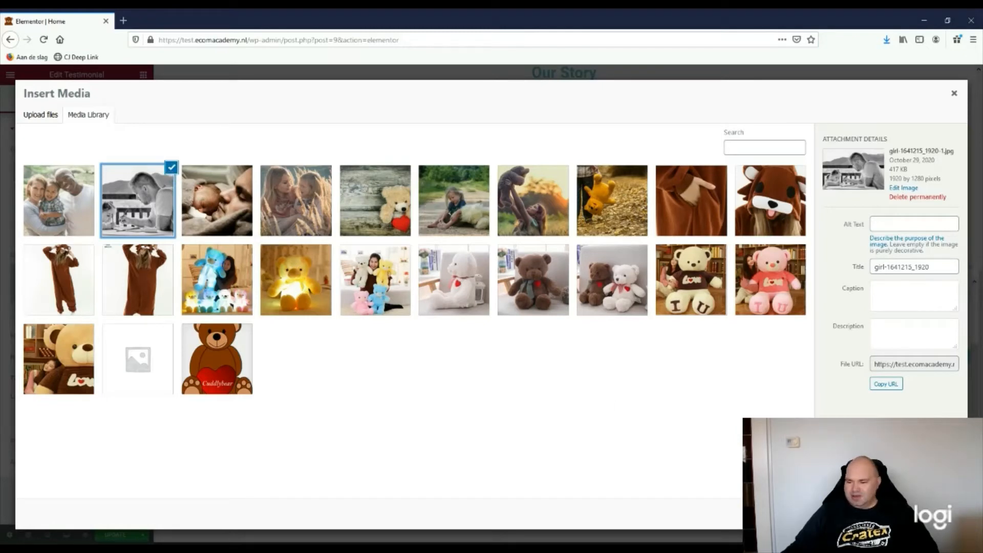
click(935, 513)
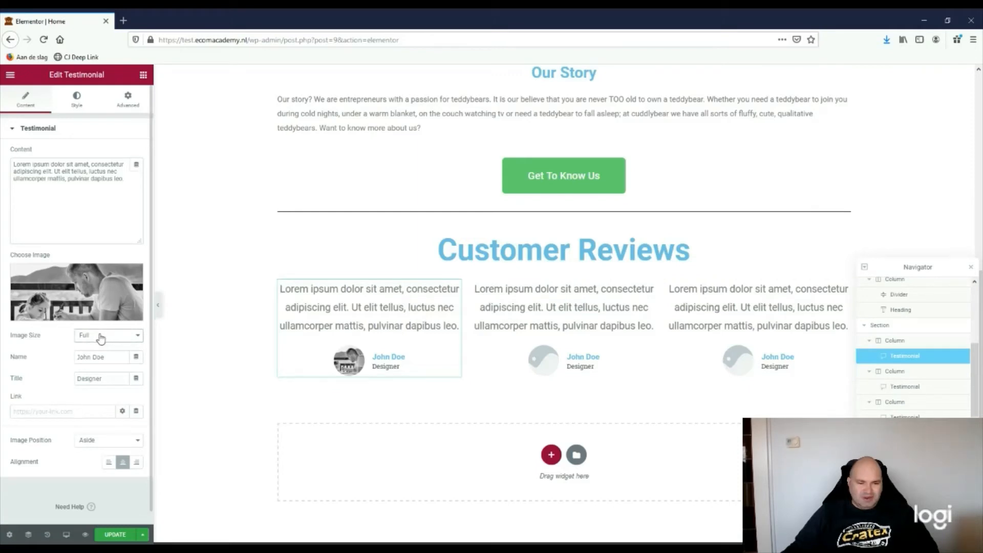
Try the Large, 2048x2048 and Shop Catalog image sizes on the first testimonial's photo and return it to Full
click(101, 382)
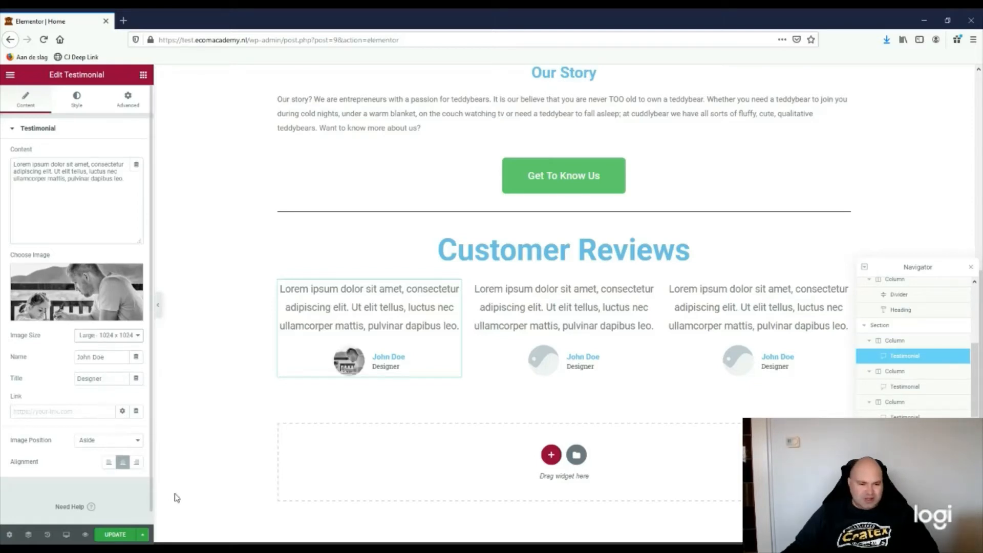
click(110, 410)
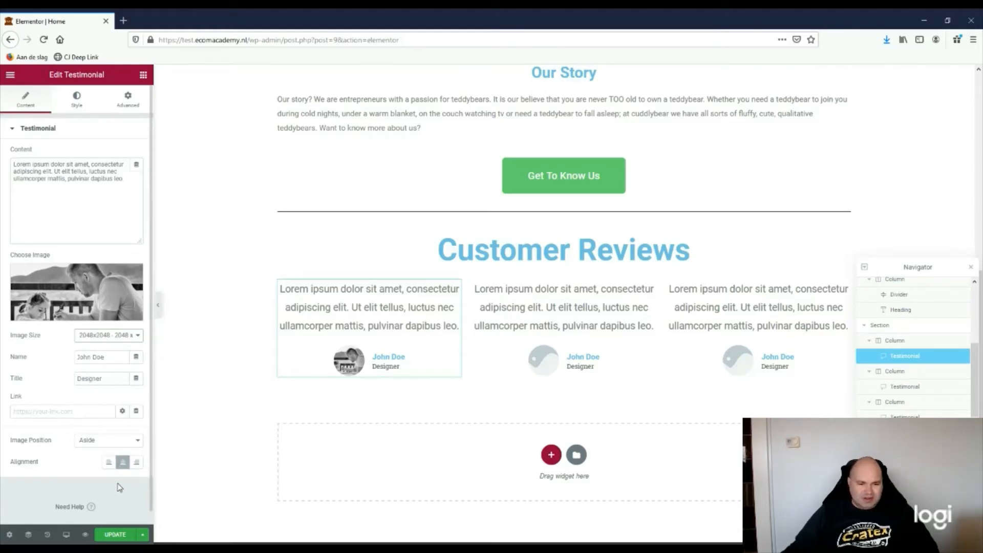
click(109, 453)
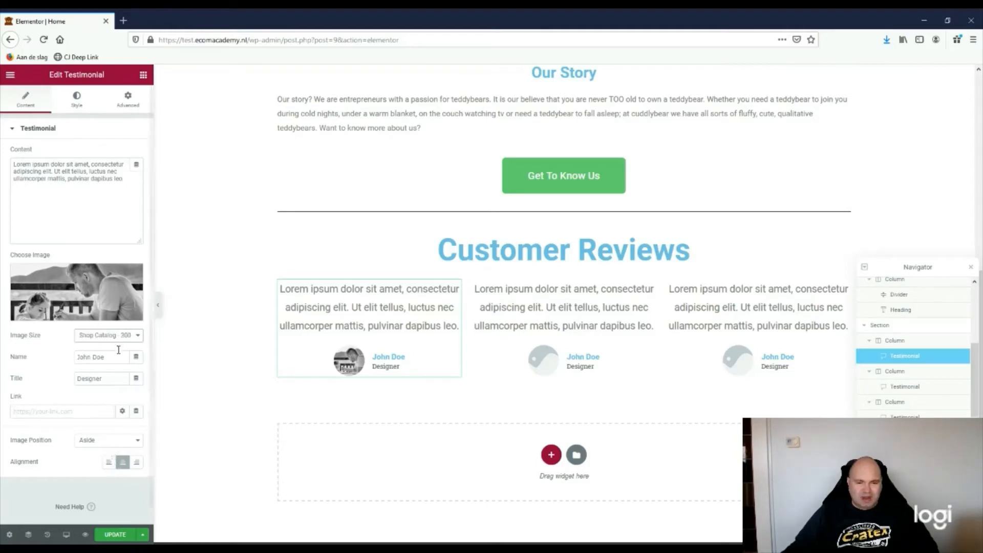
click(96, 487)
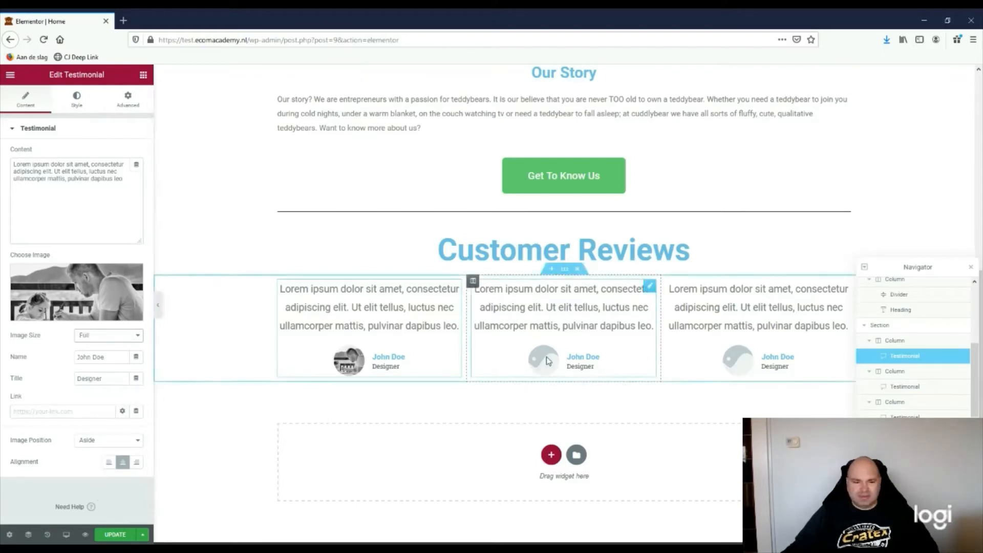
Set family-2811003_1920.jpg from the media library as the middle testimonial's image
click(532, 363)
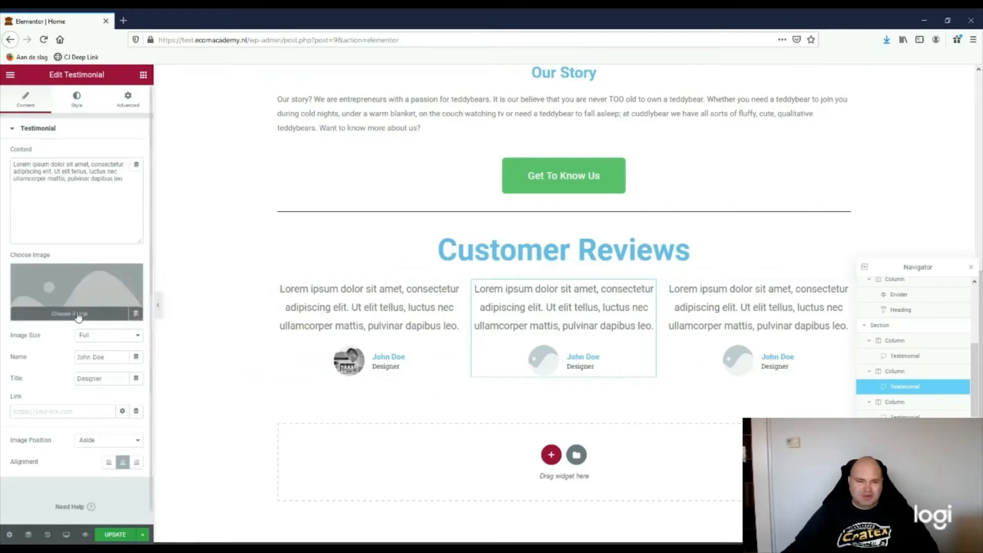
click(73, 291)
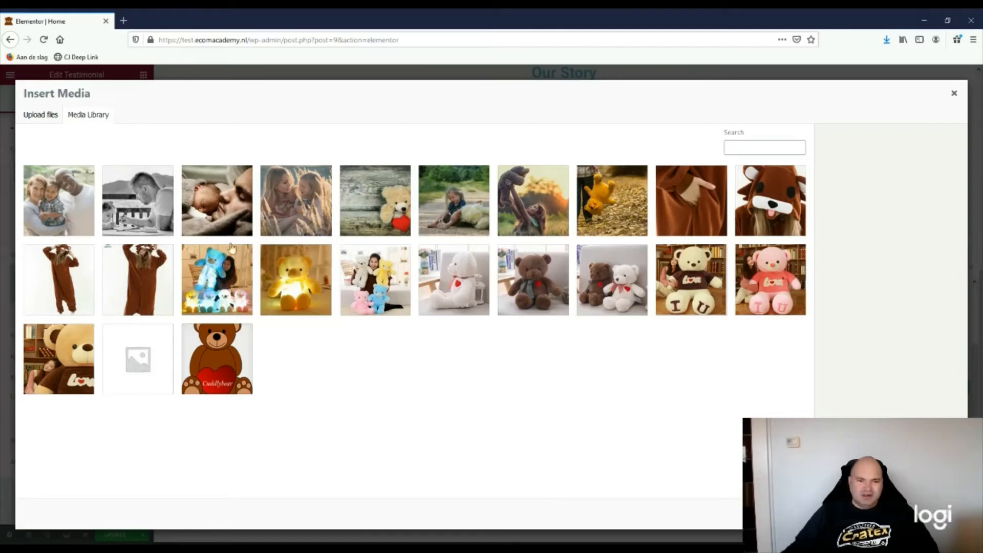
click(77, 207)
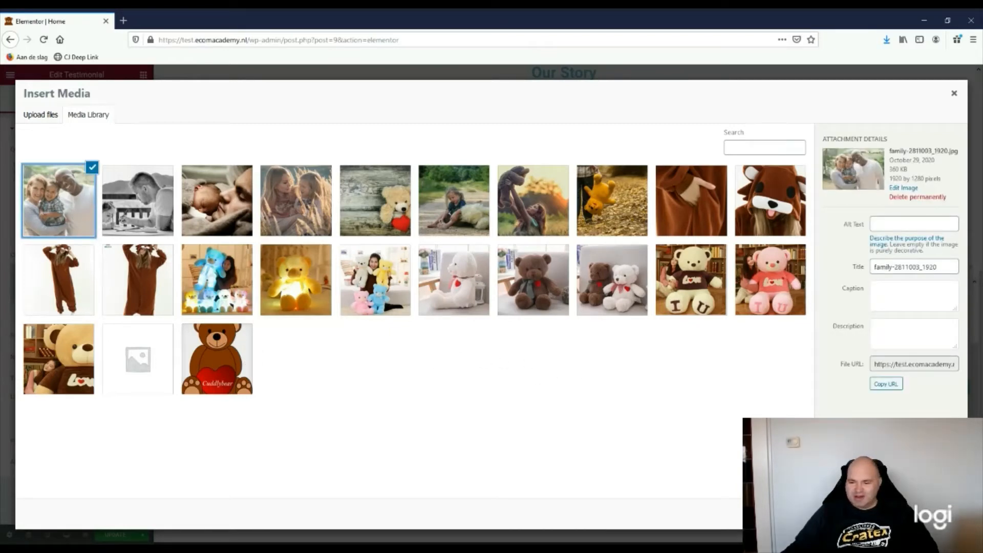
click(933, 513)
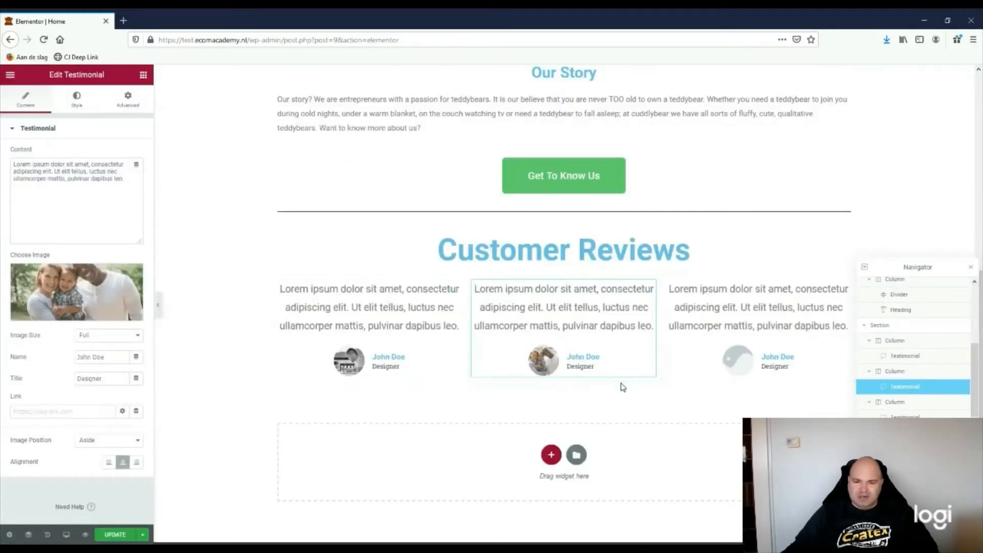
Set father-22194_1920.jpg from the media library as the third testimonial's image
click(737, 362)
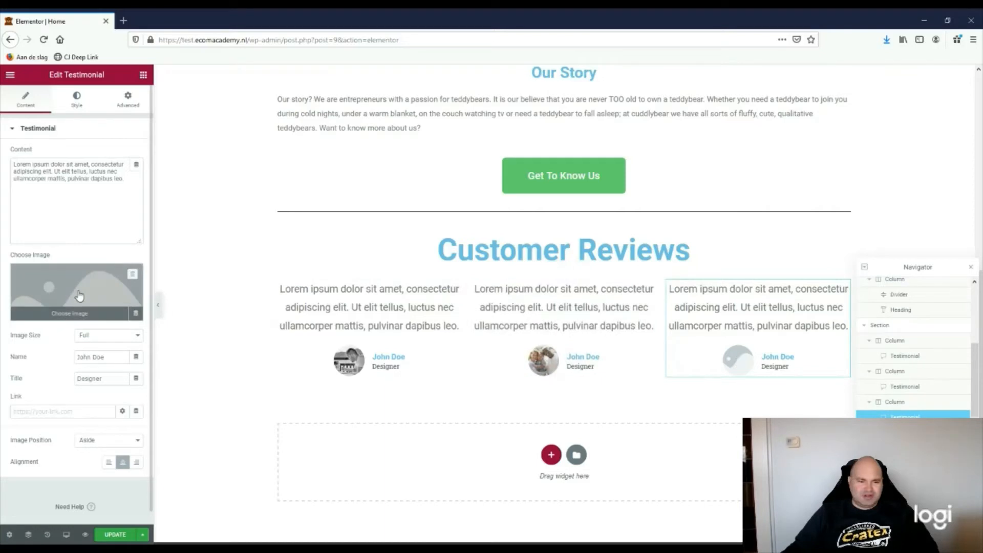
click(79, 296)
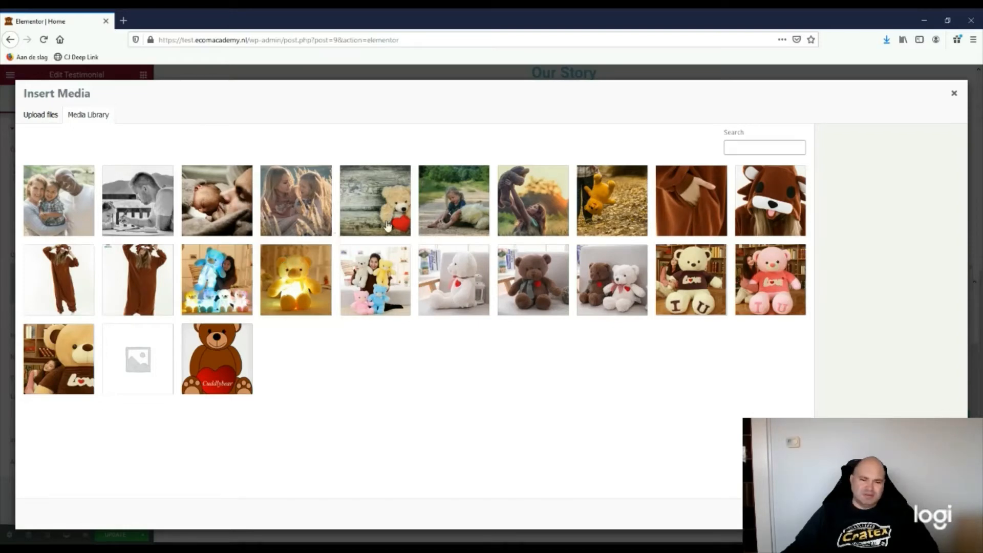
click(221, 215)
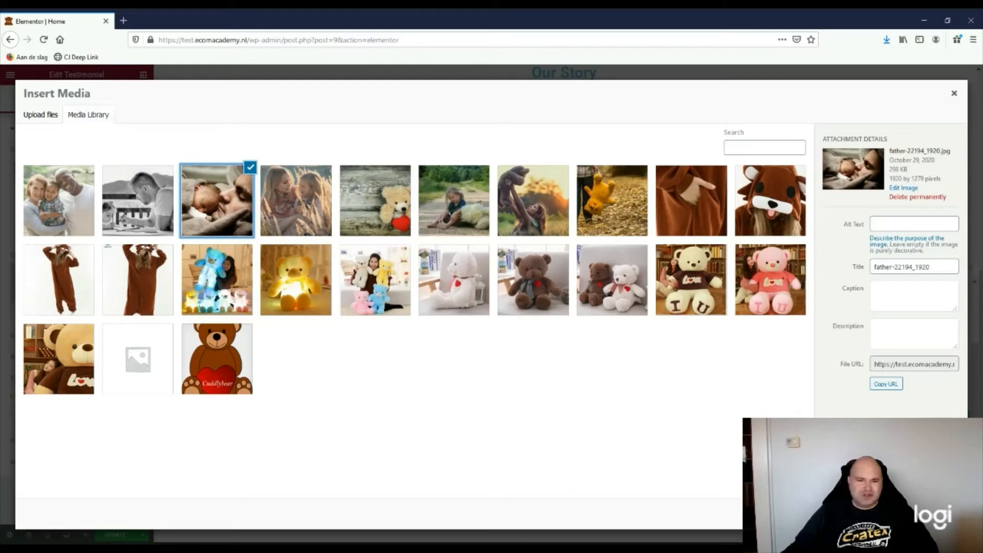
double_click(222, 215)
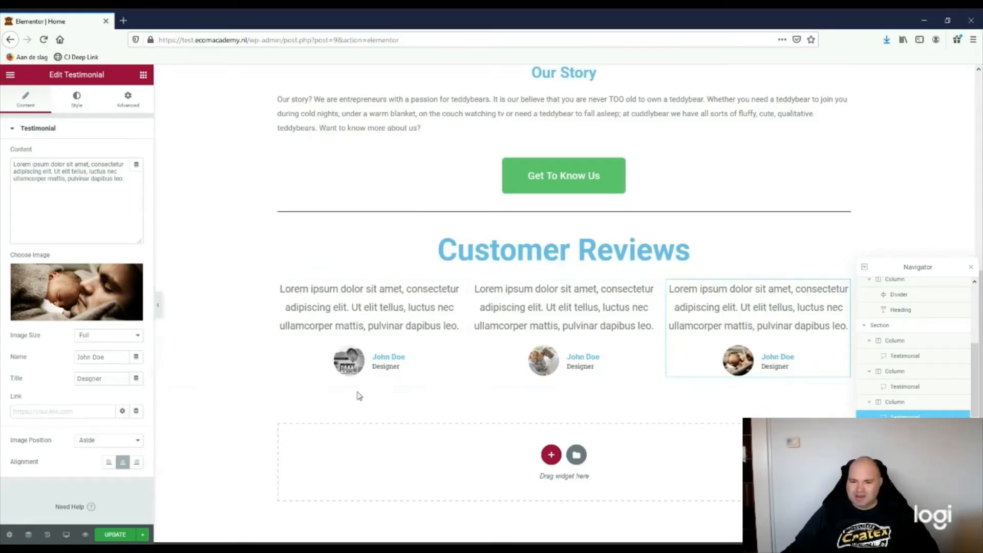
click(132, 221)
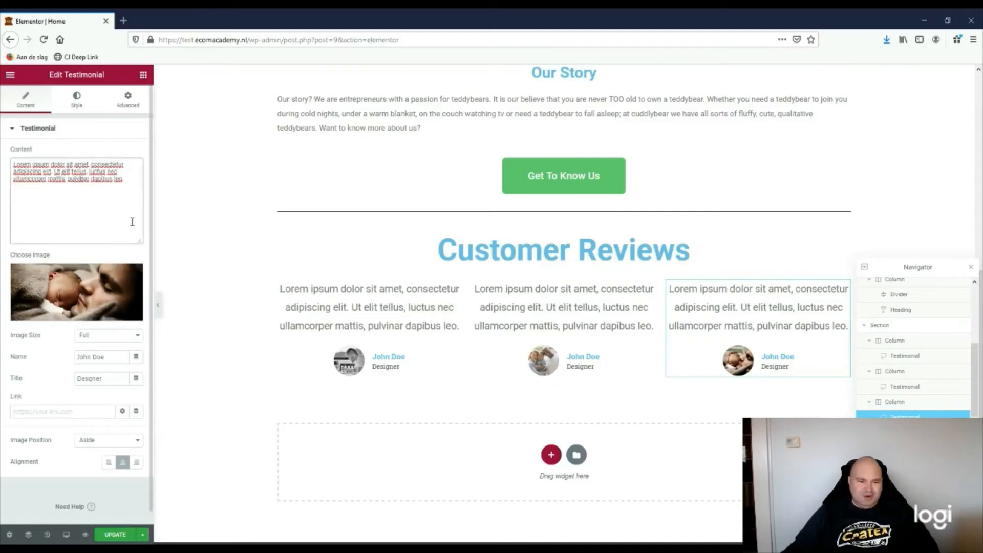
scroll(362, 439, up, 2)
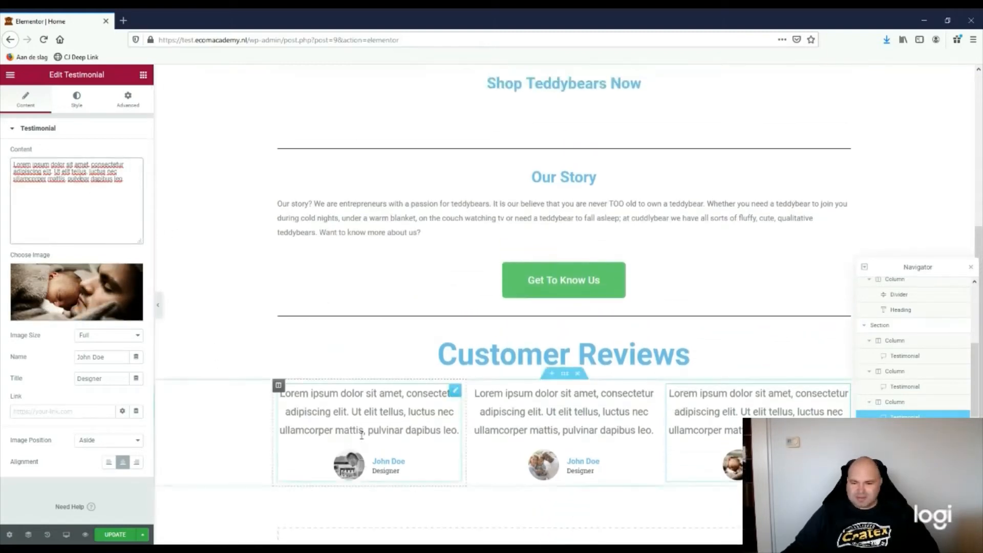
scroll(362, 436, down, 1)
Replace the placeholder name in the first testimonial with the customer's full name and clear its "Designer" title
click(459, 377)
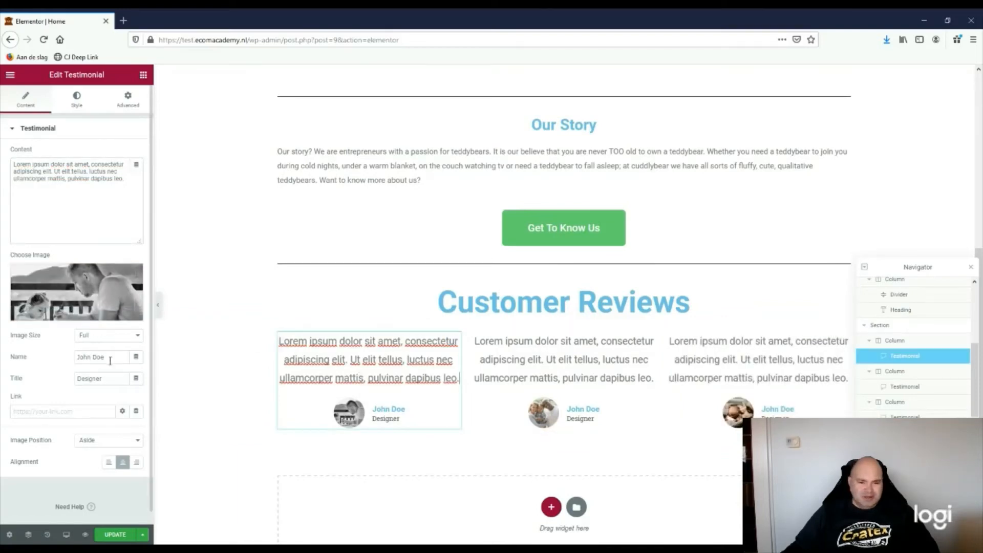
drag(110, 359, 57, 355)
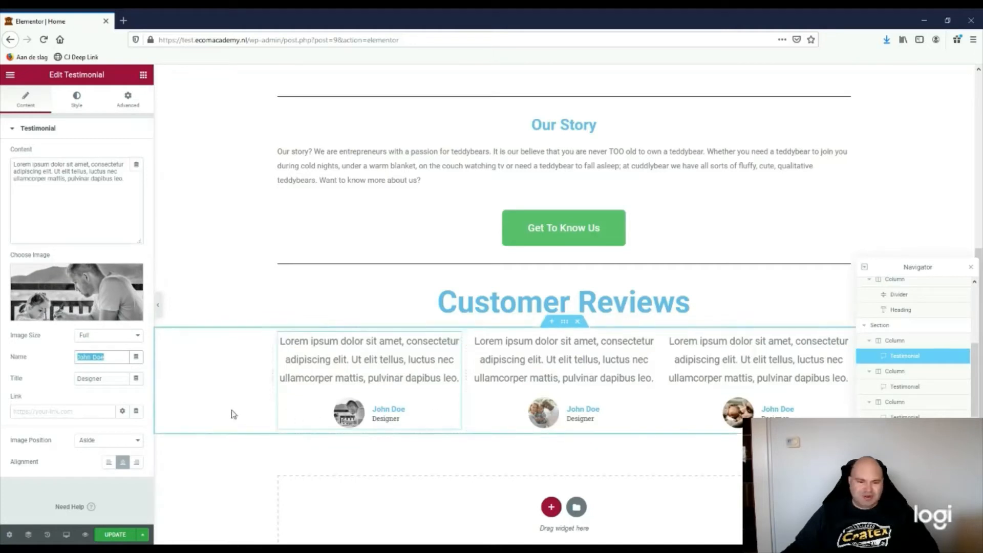
scroll(176, 407, down, 1)
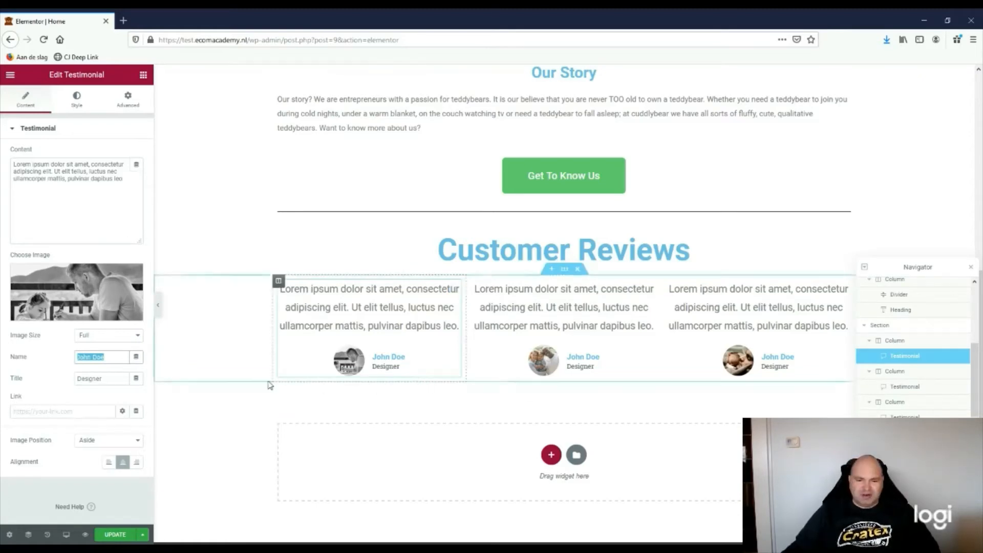
click(118, 357)
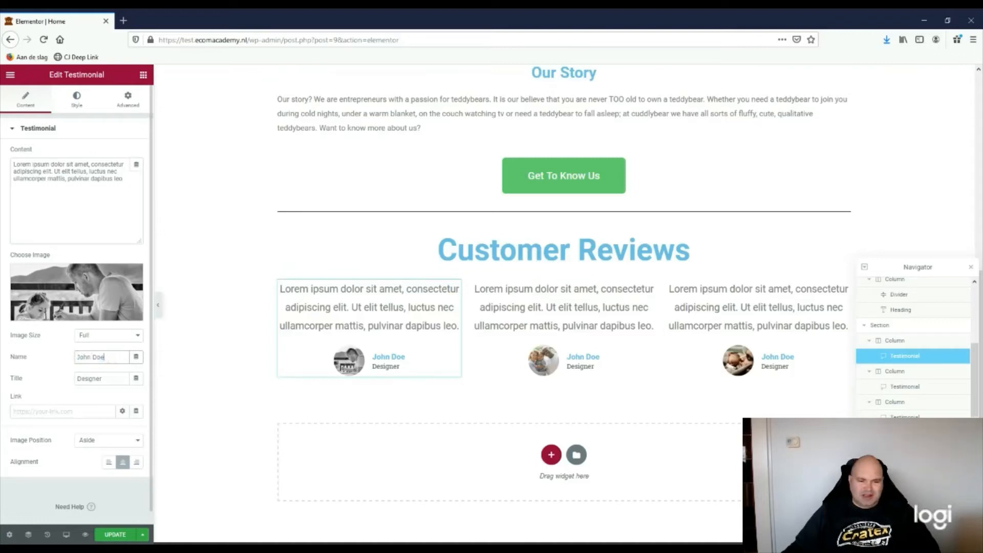
drag(108, 358, 49, 353)
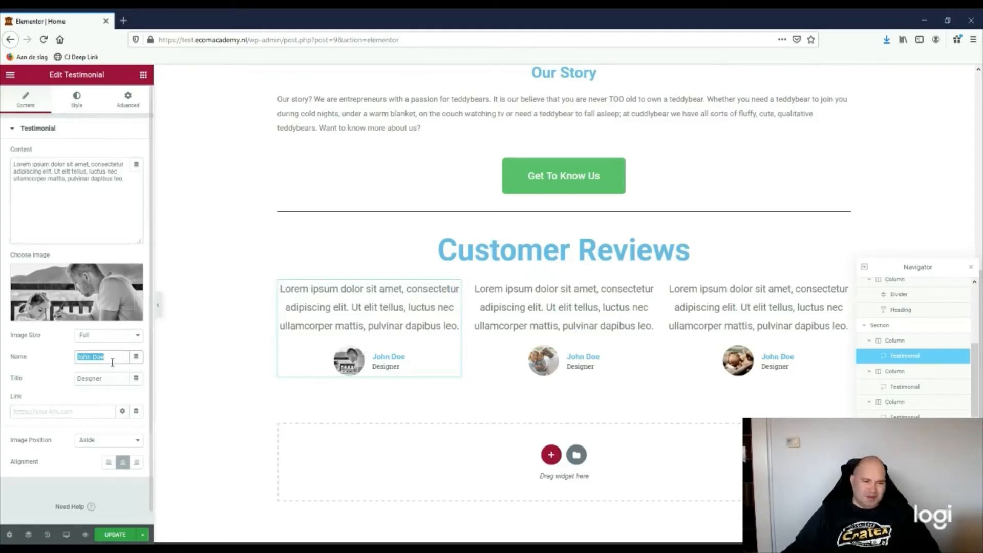
drag(117, 358, 76, 355)
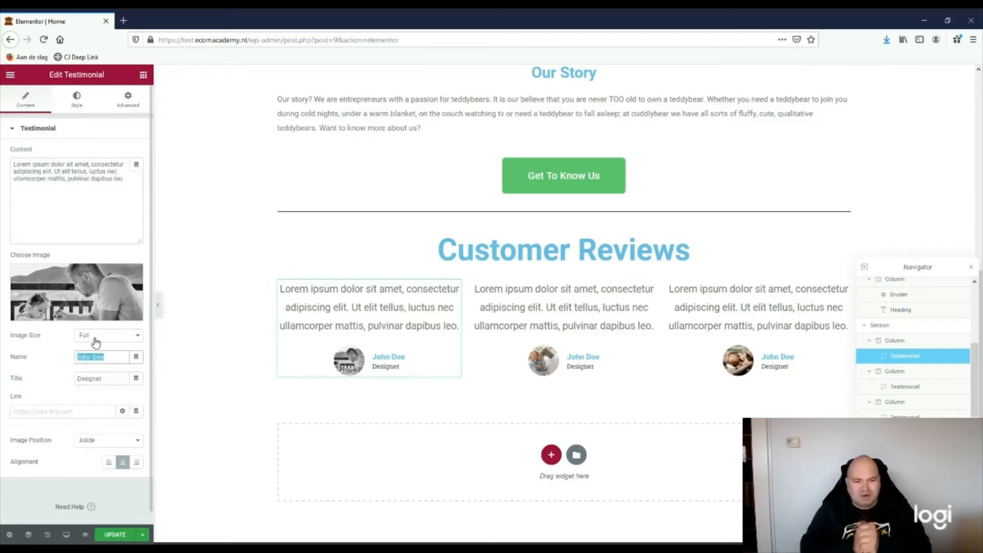
text(R)
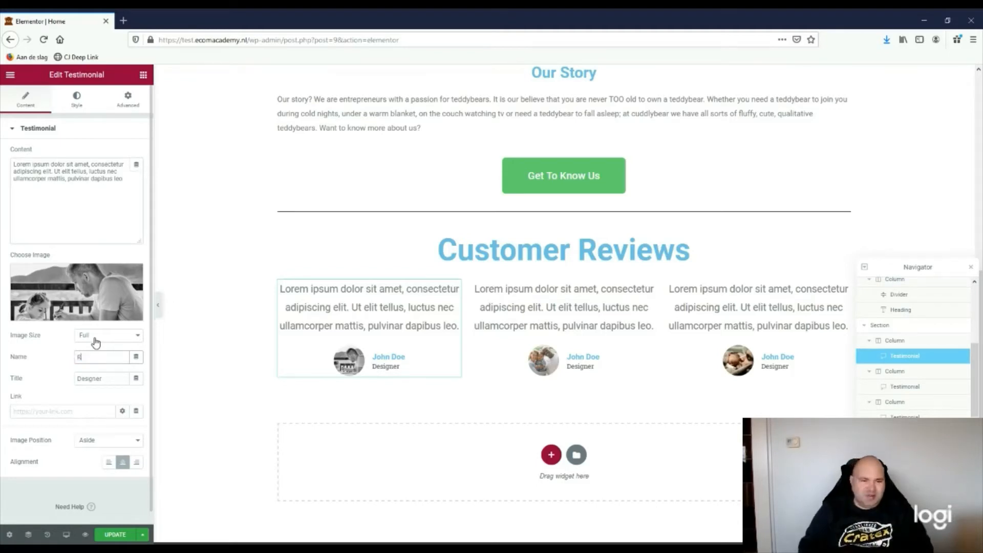
text(yan)
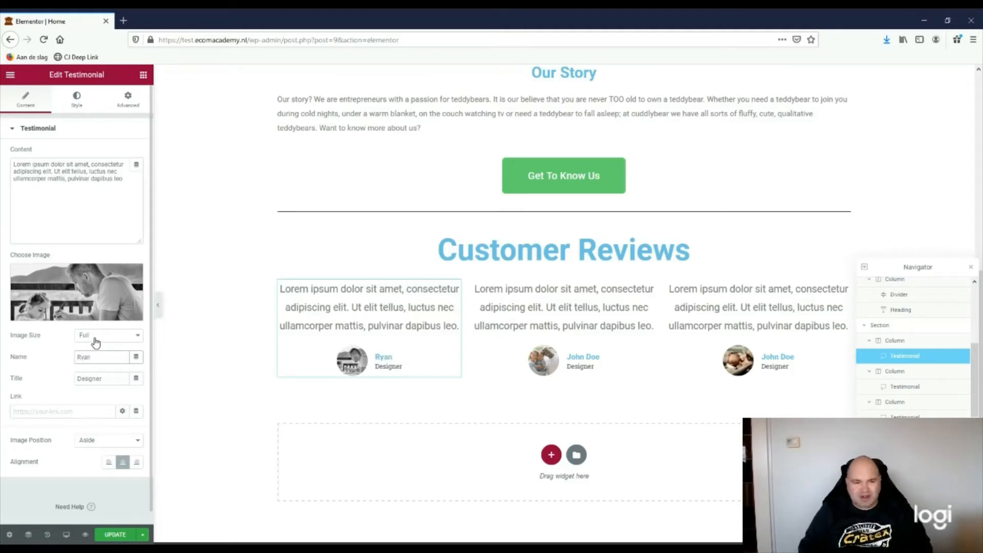
text( Simpson)
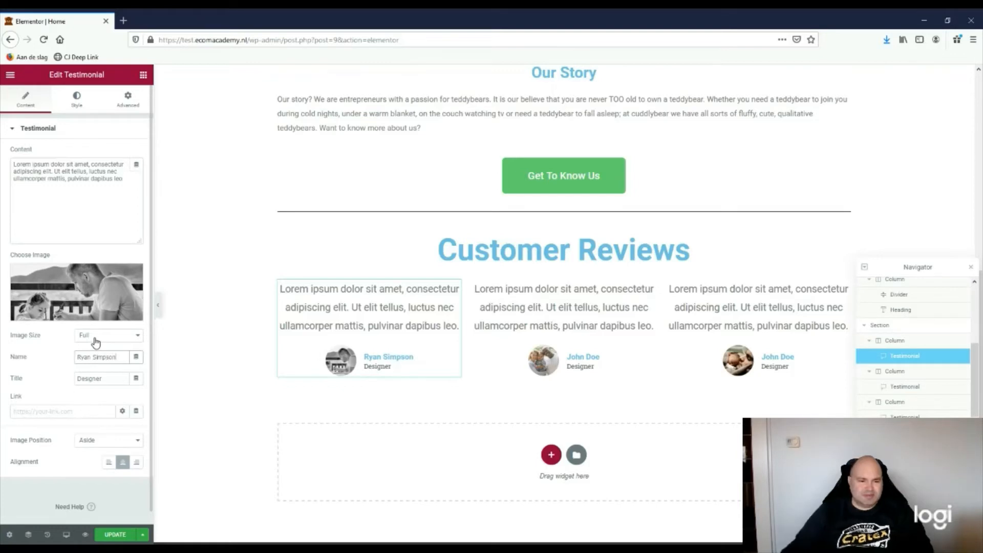
double_click(100, 378)
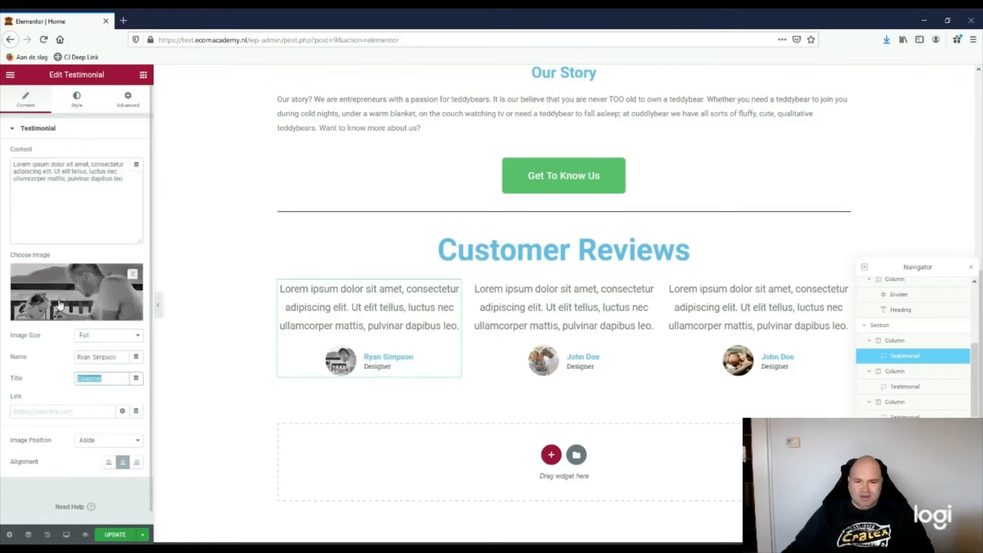
key(BackSpace)
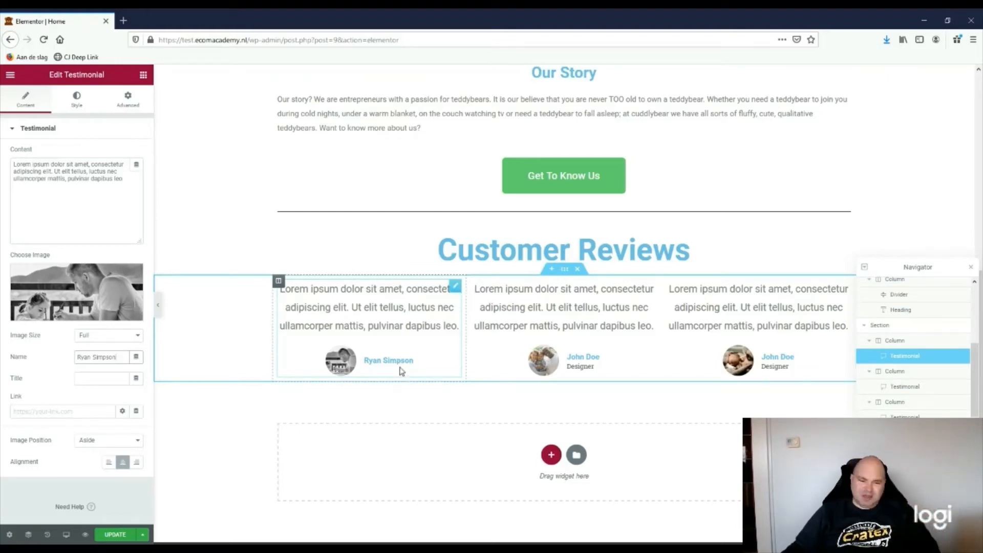
Replace the placeholder name in the middle testimonial with the couple's first names and surname, and clear its "Designer" title
click(591, 364)
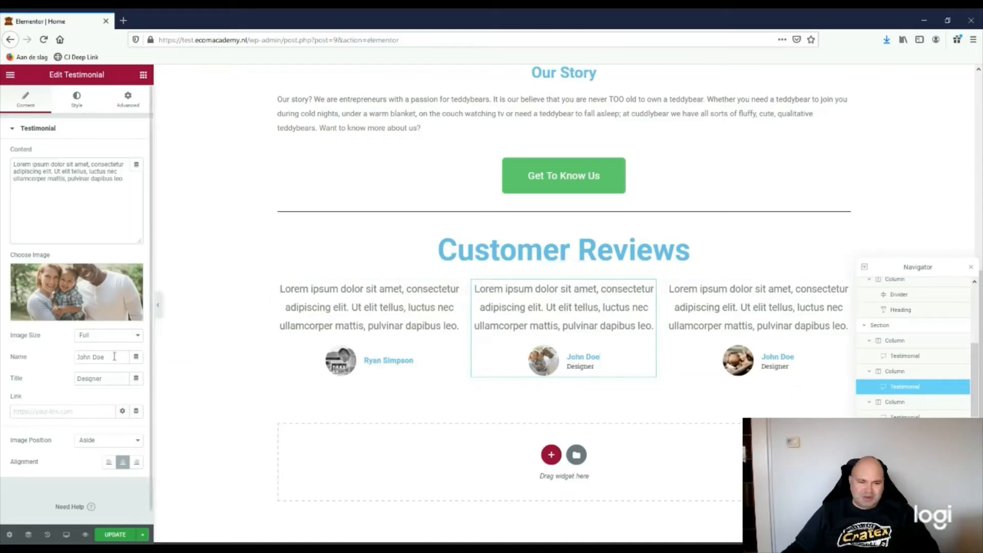
triple_click(92, 357)
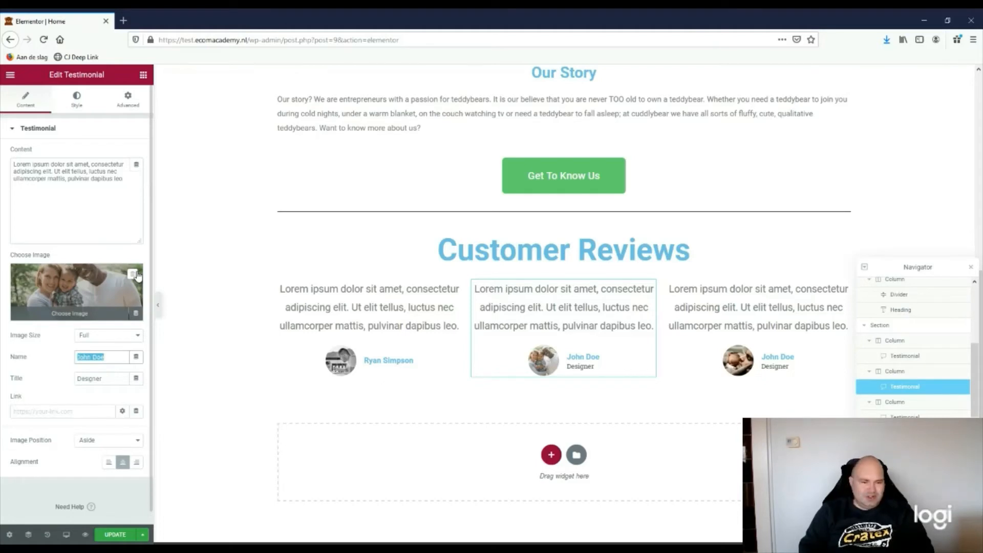
text(Joyce)
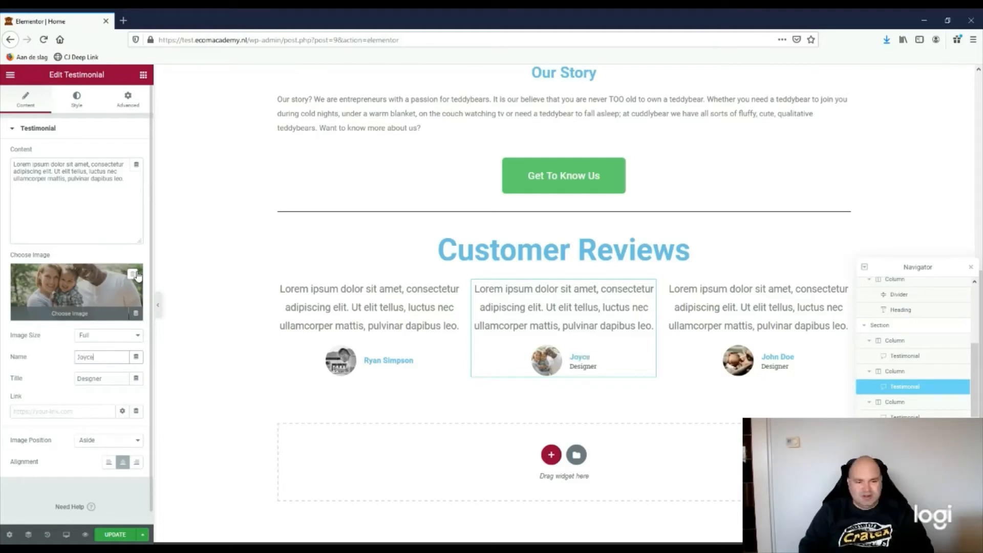
text( &)
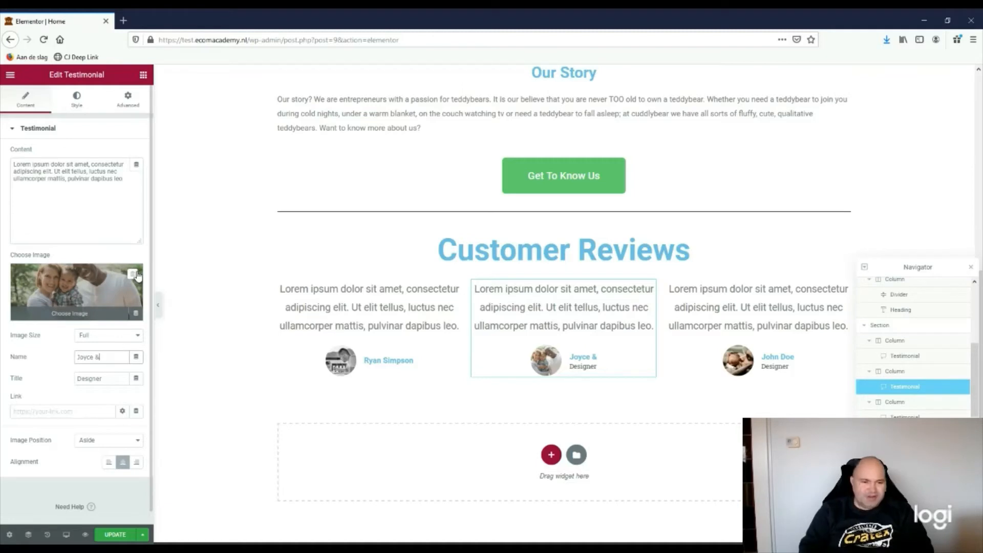
text( Dylan)
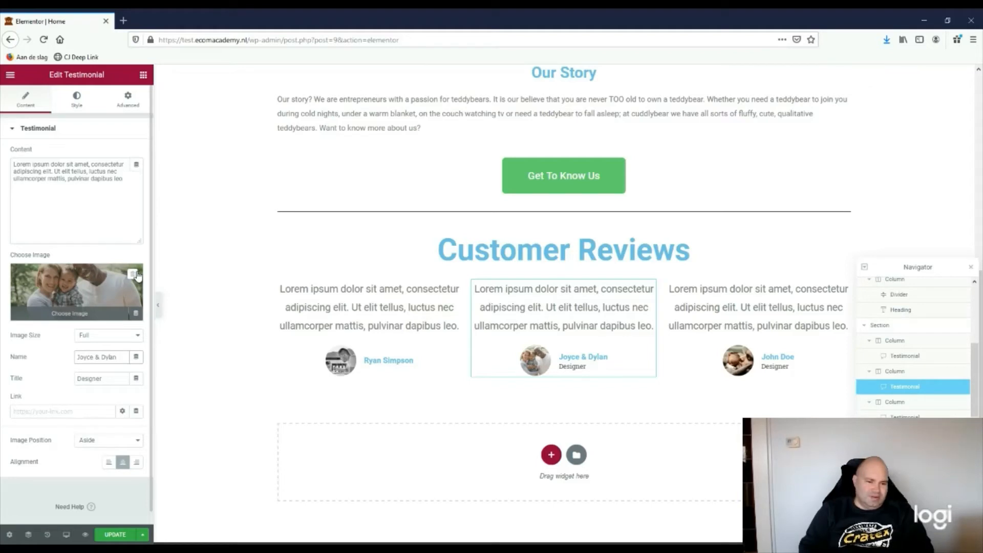
text(Thompson)
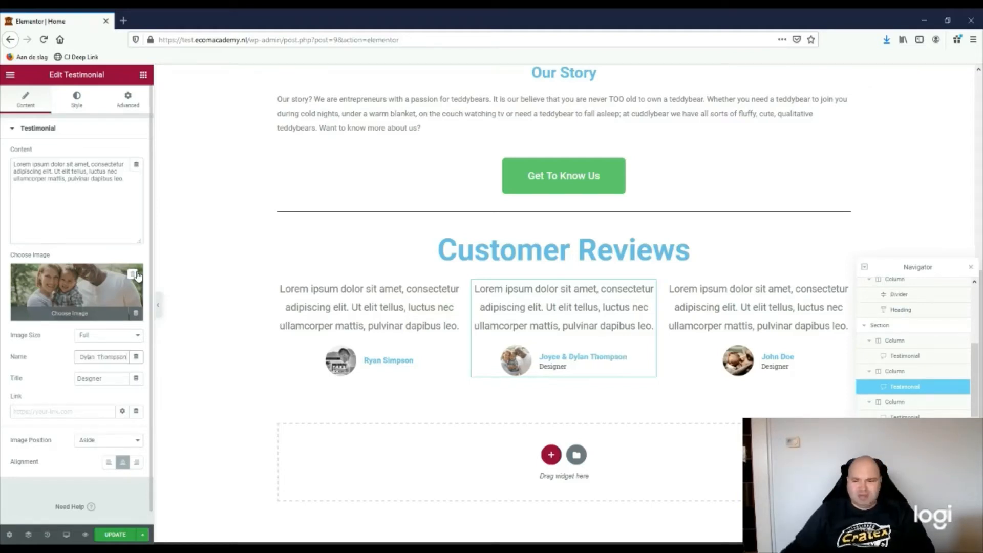
drag(109, 378, 60, 373)
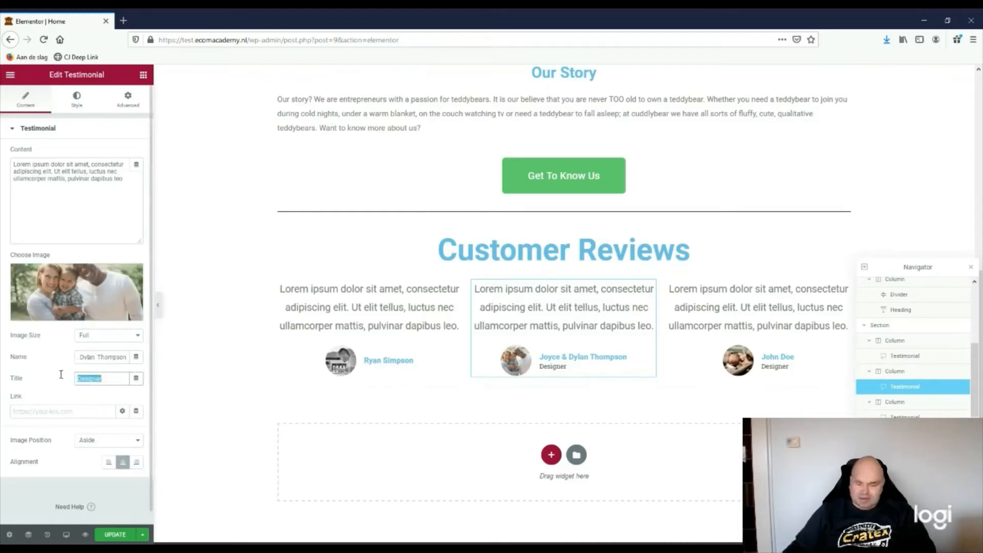
key(BackSpace)
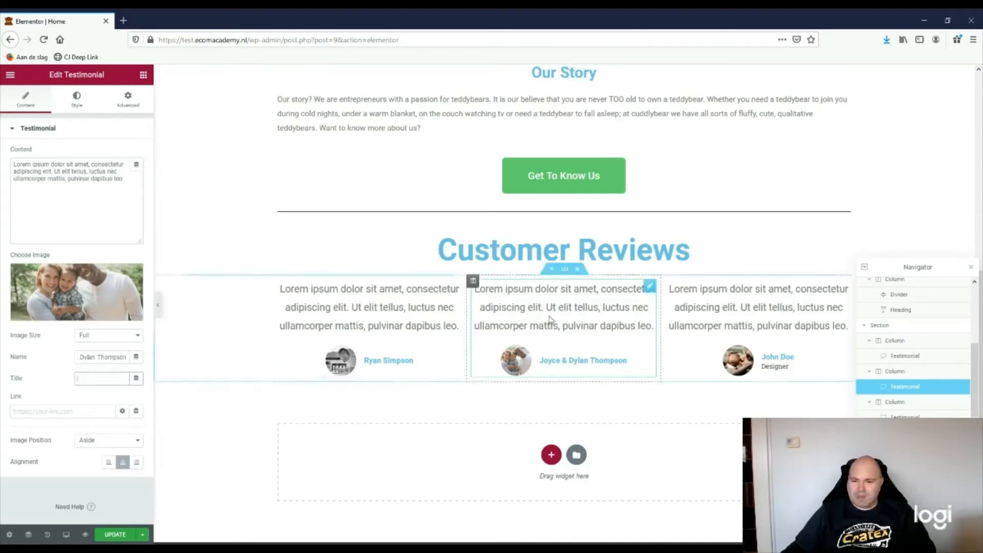
Clear the "Designer" title in the third testimonial and replace its placeholder name with the customer's full name
click(751, 369)
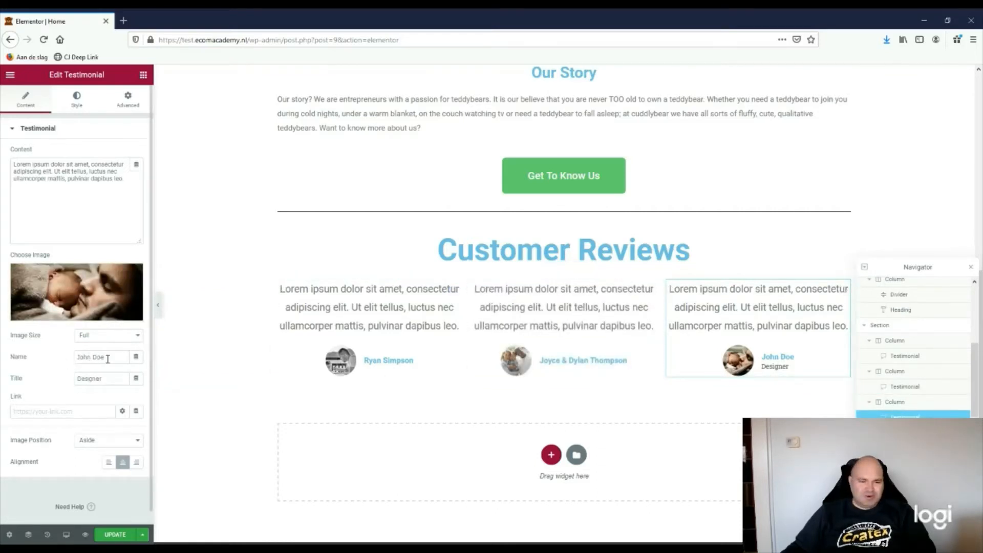
drag(104, 357, 75, 357)
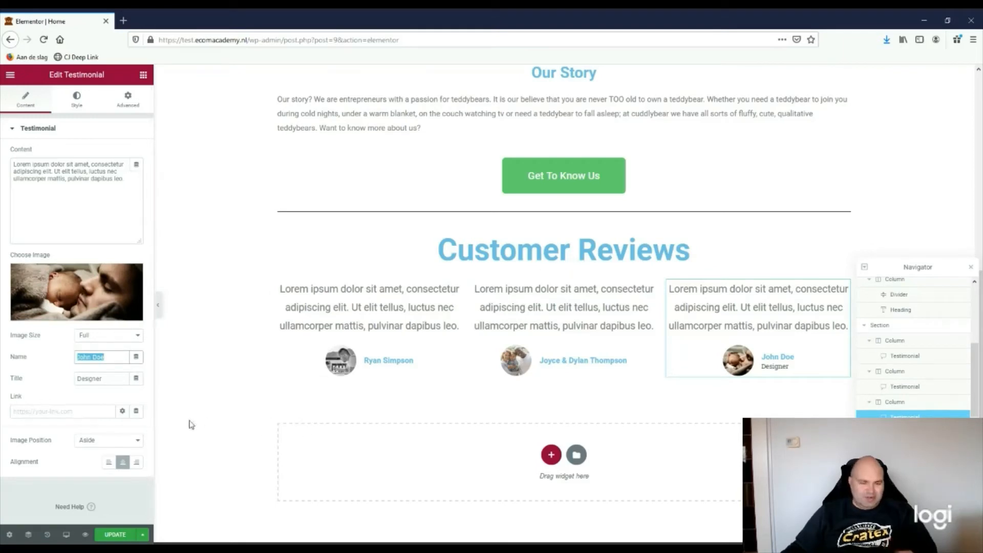
drag(105, 379, 51, 378)
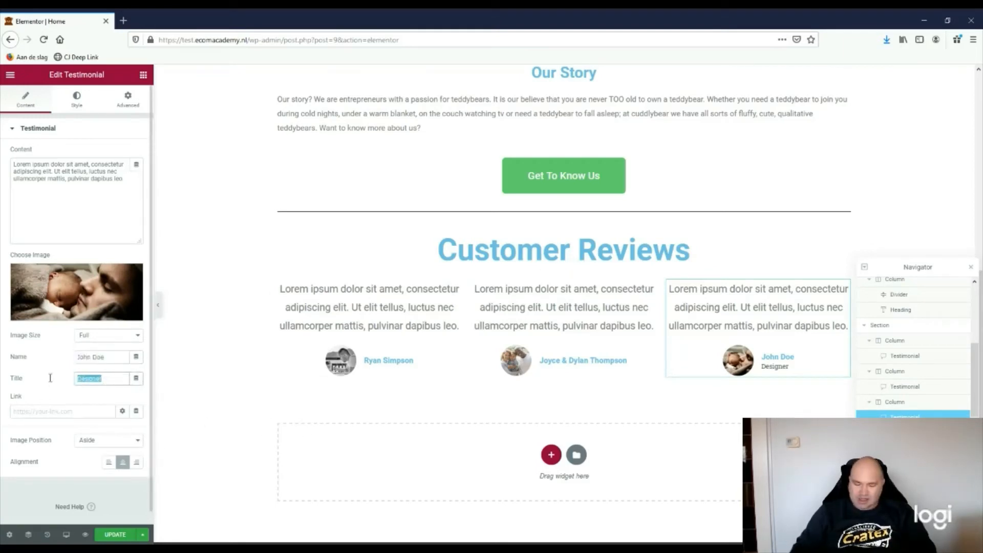
key(BackSpace)
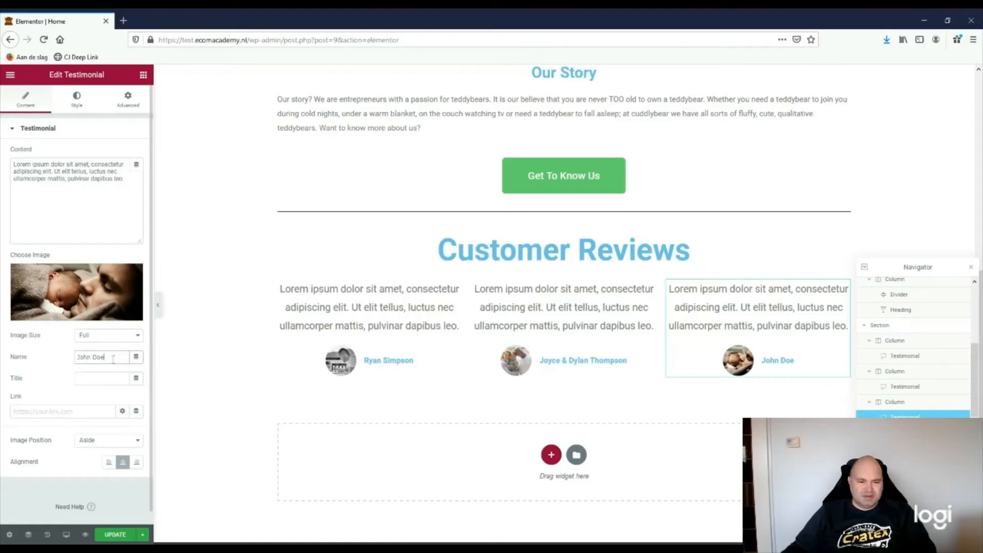
drag(107, 357, 71, 358)
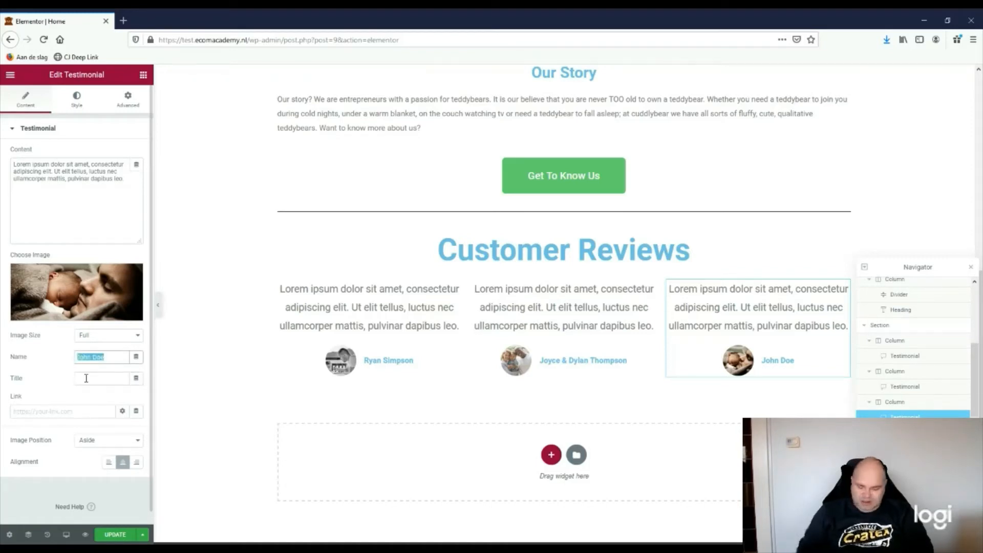
text(Patrick)
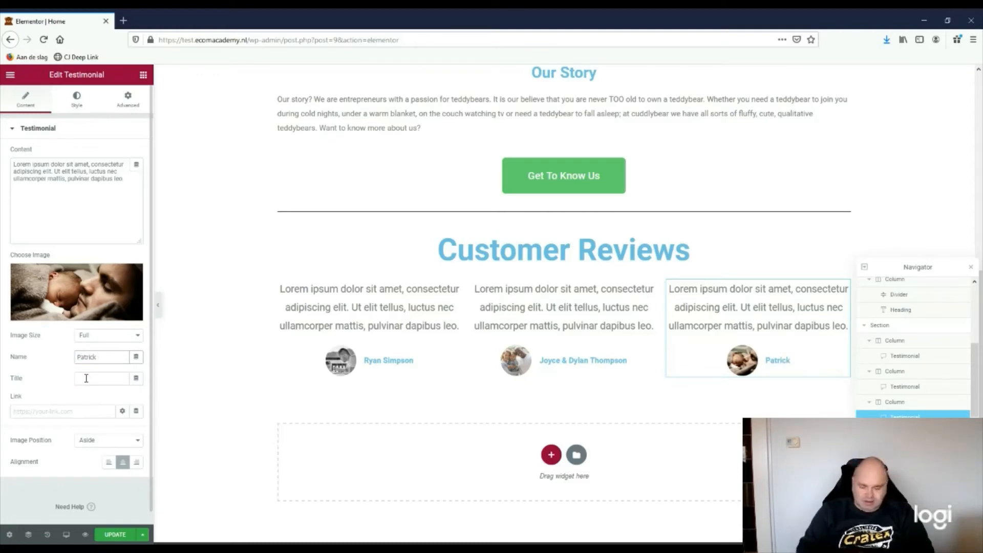
text( Shutzmeier)
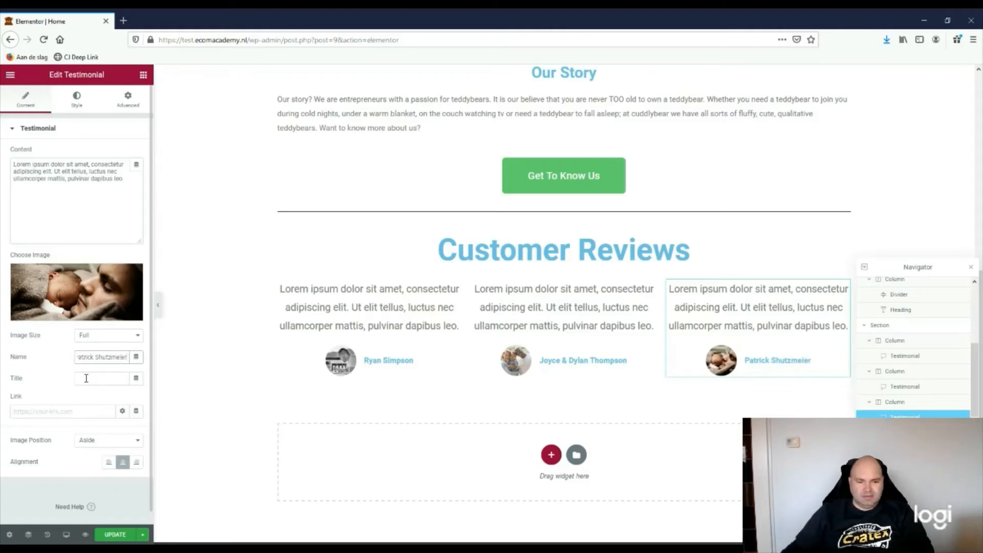
Set the third testimonial's title to "Dad of" plus the child's first name, followed by ", Germany"
click(86, 378)
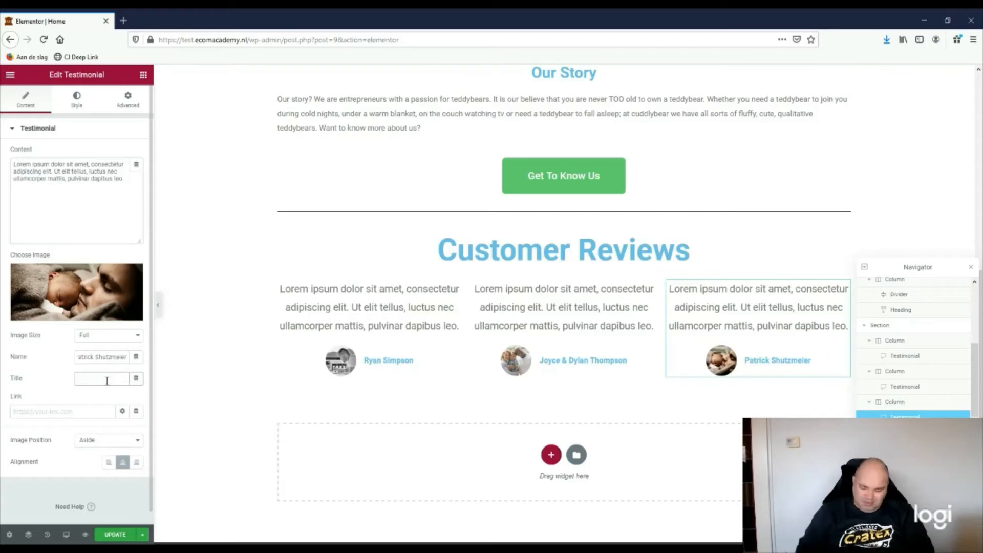
text(ad)
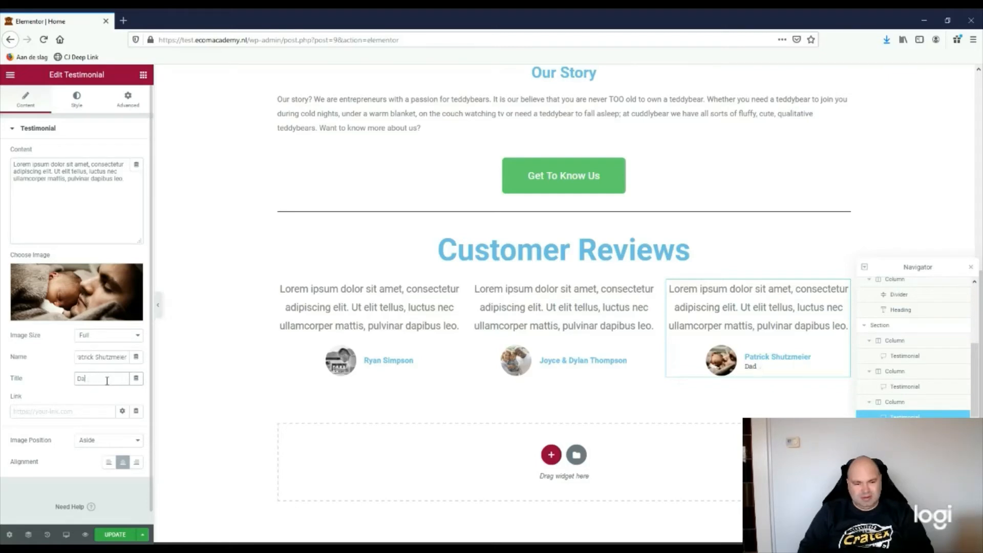
key(BackSpace)
key(BackSpace)
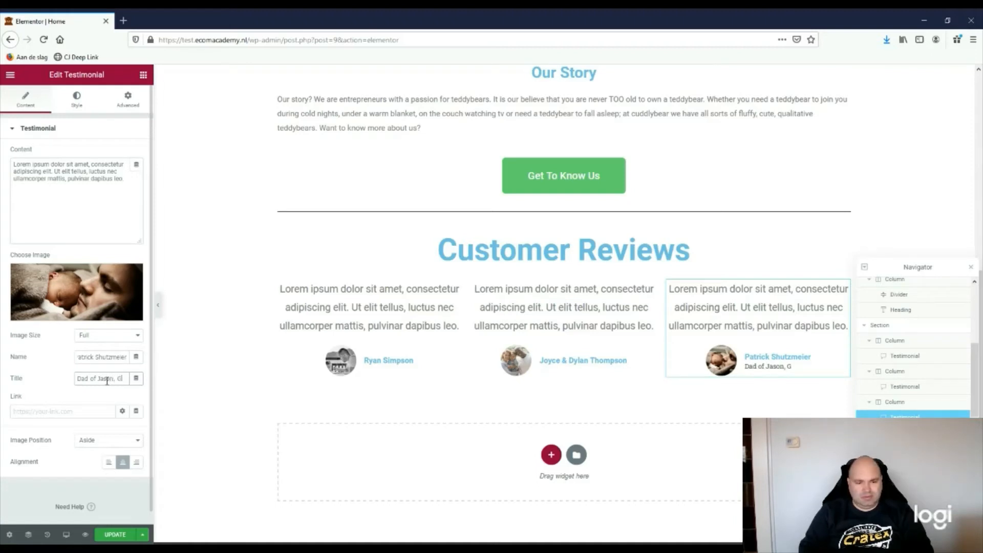
text(ermany)
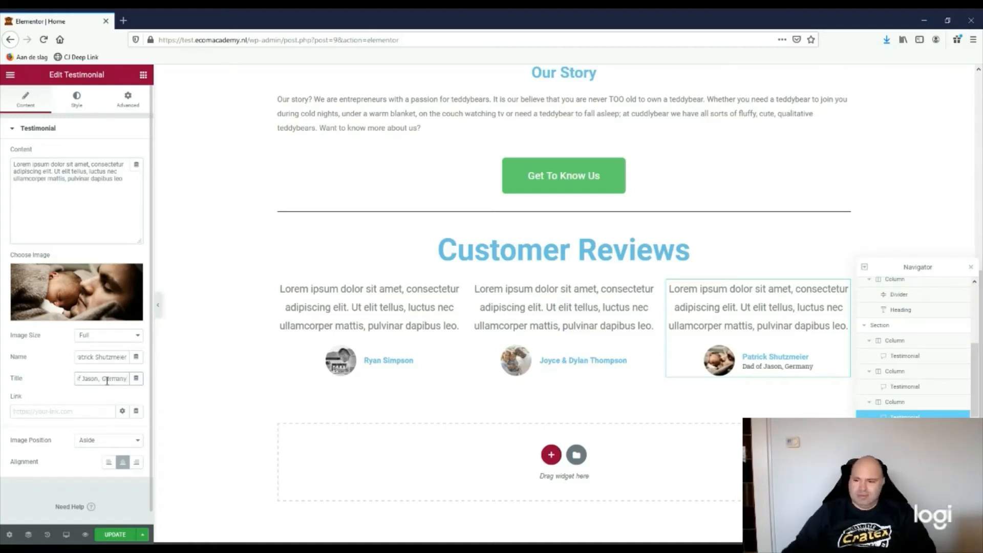
click(570, 364)
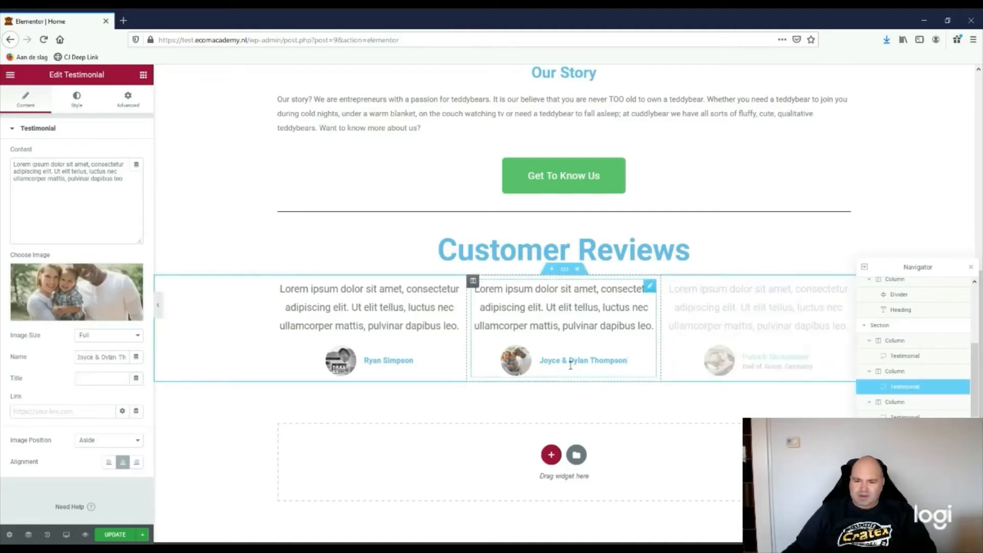
click(761, 358)
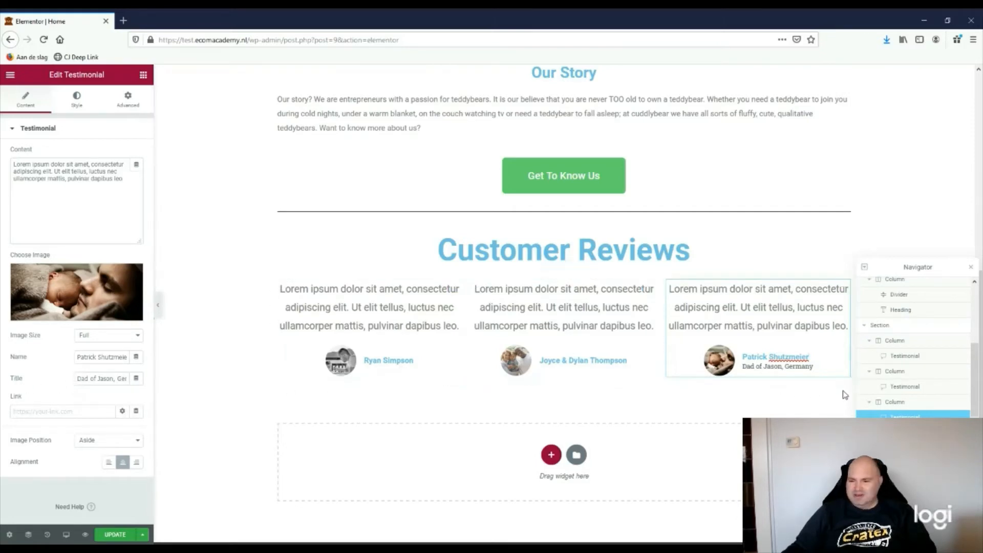
click(798, 370)
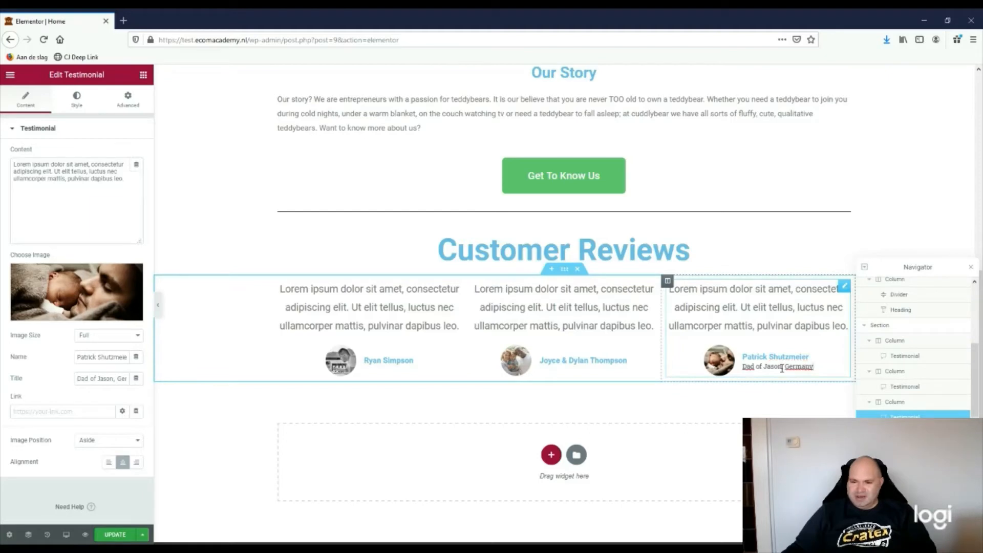
click(114, 377)
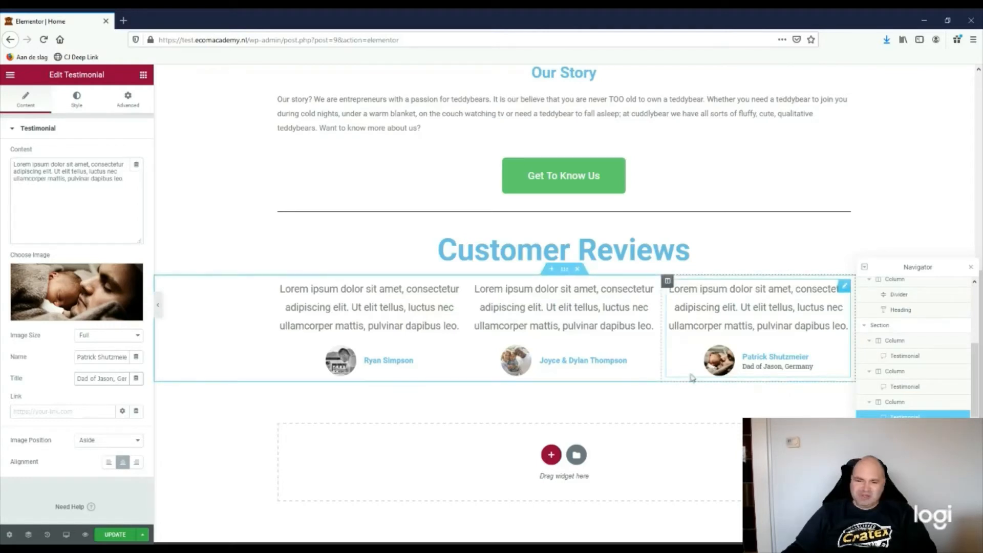
Set the middle testimonial's title to "Parents of" plus the child's first name, followed by ", USA"
click(535, 366)
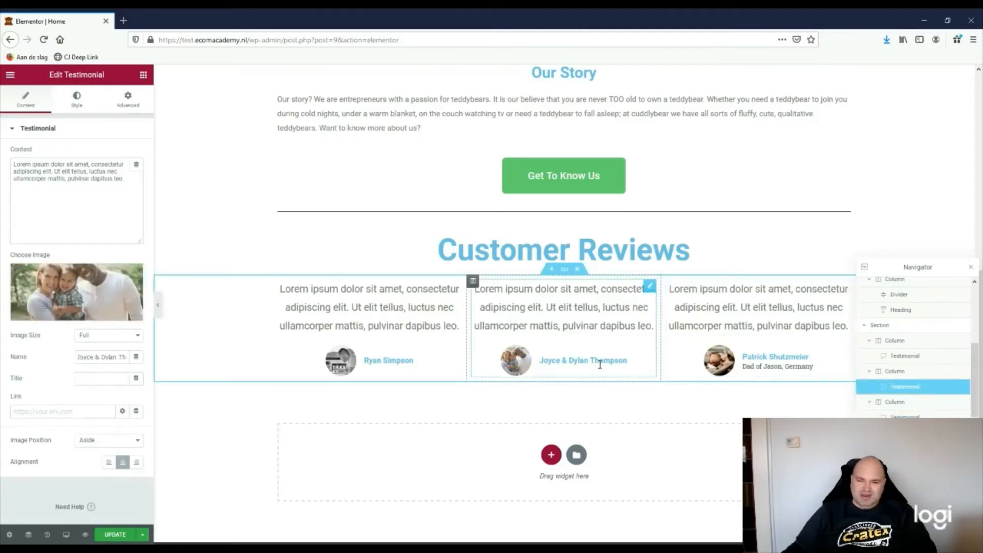
click(106, 379)
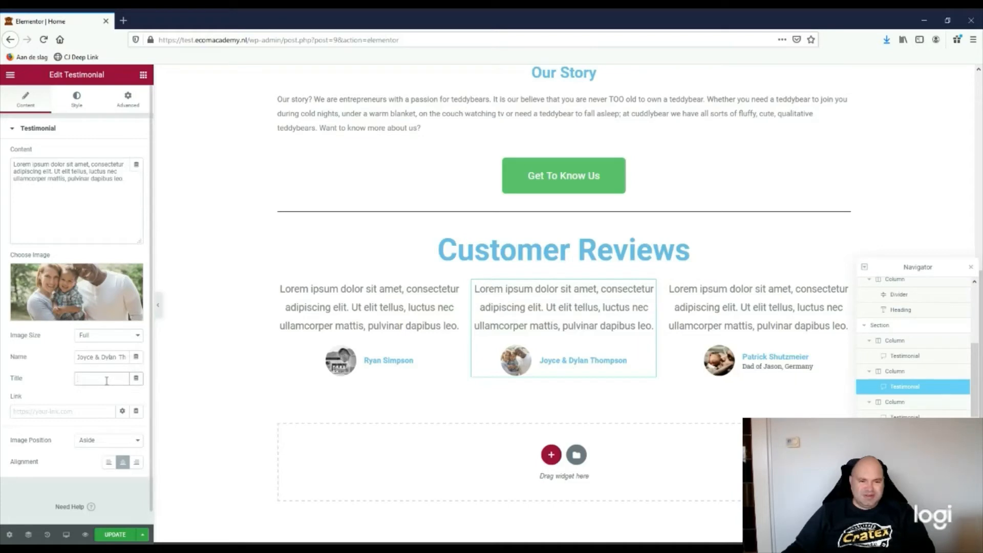
text(Parents of Eric,)
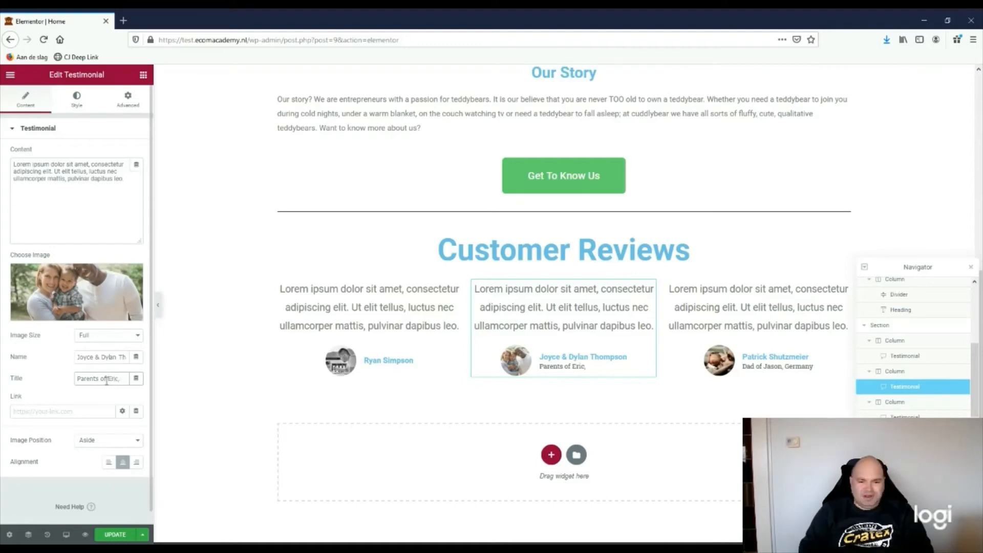
text( USA)
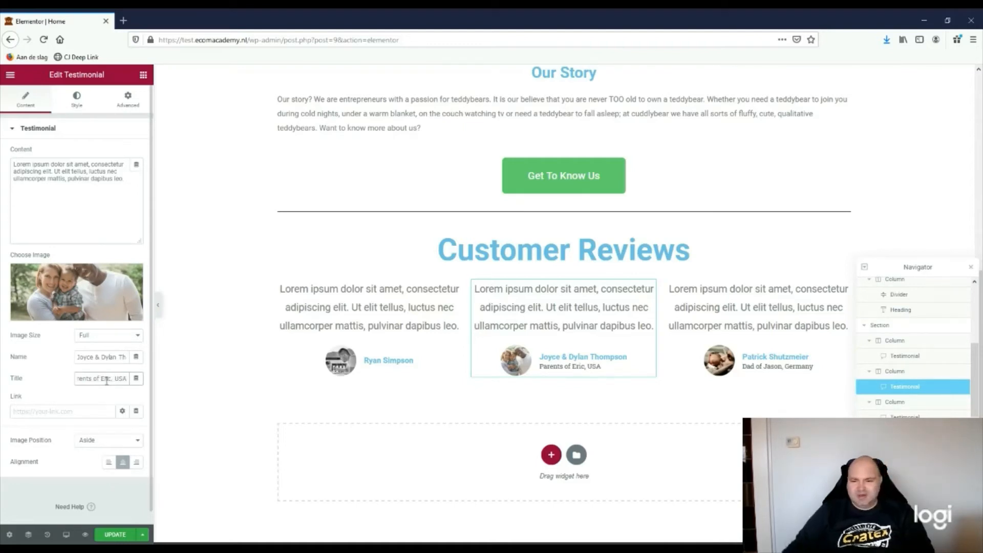
Set the first testimonial's title to "Dad of" plus the child's first name, followed by ", Canada"
click(376, 364)
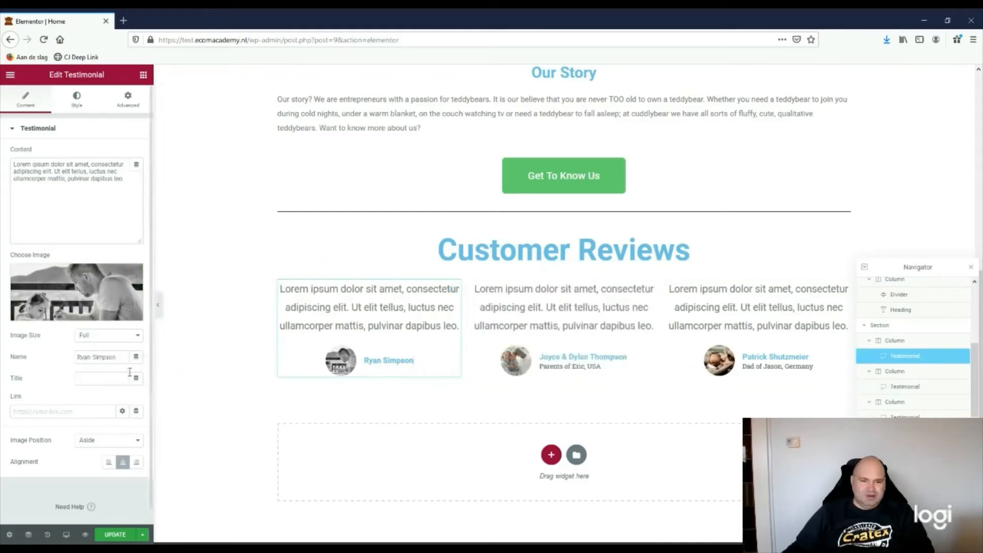
click(91, 377)
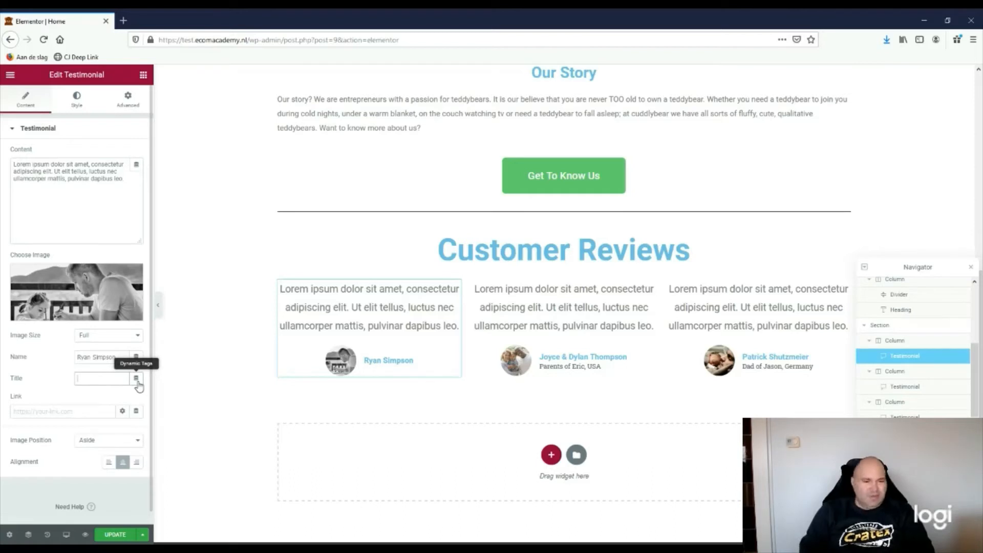
text(Dad of Chlo)
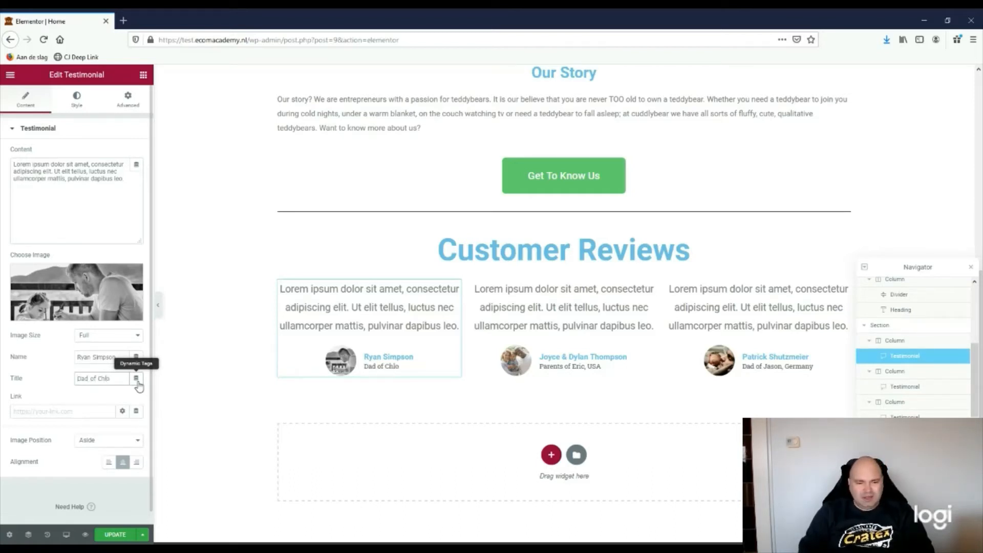
text(e, Canada)
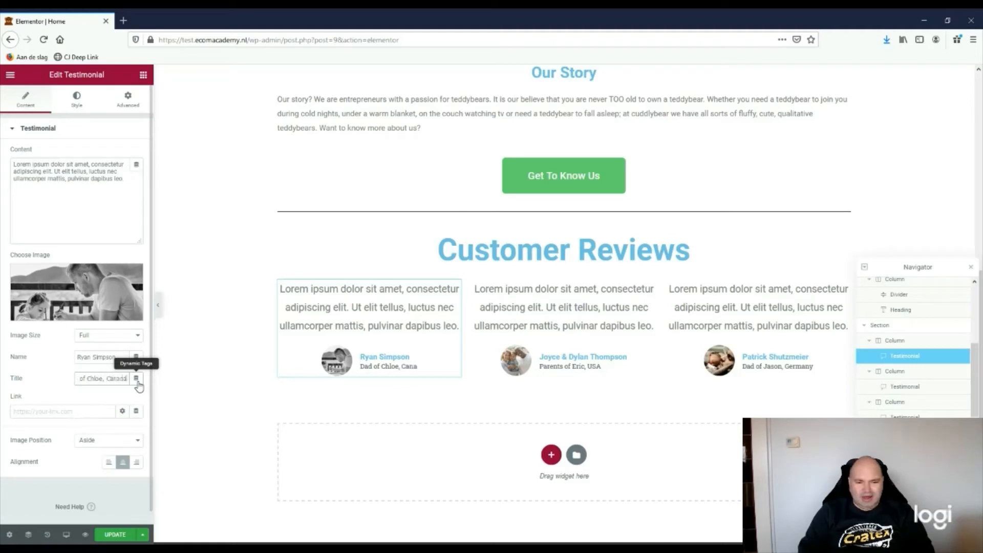
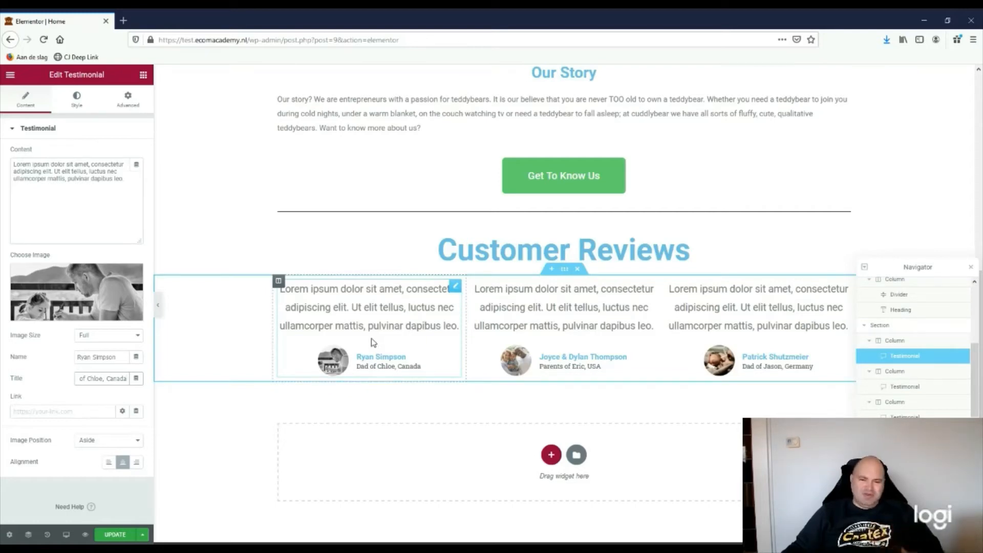
Replace the first testimonial's placeholder text with "Our daughter" plus the child's first name, followed by "asked for a teddy bear last Christmas."
click(414, 328)
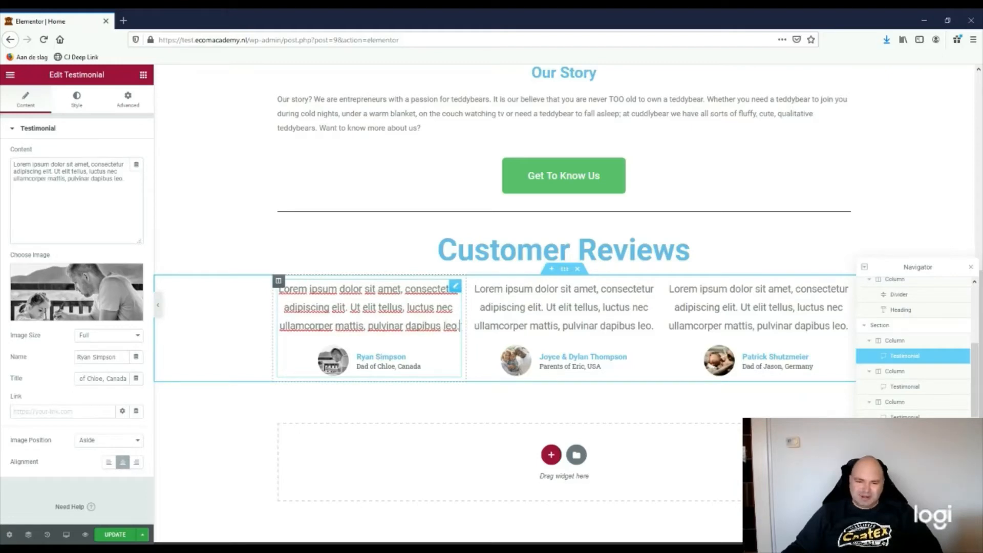
drag(460, 326, 276, 293)
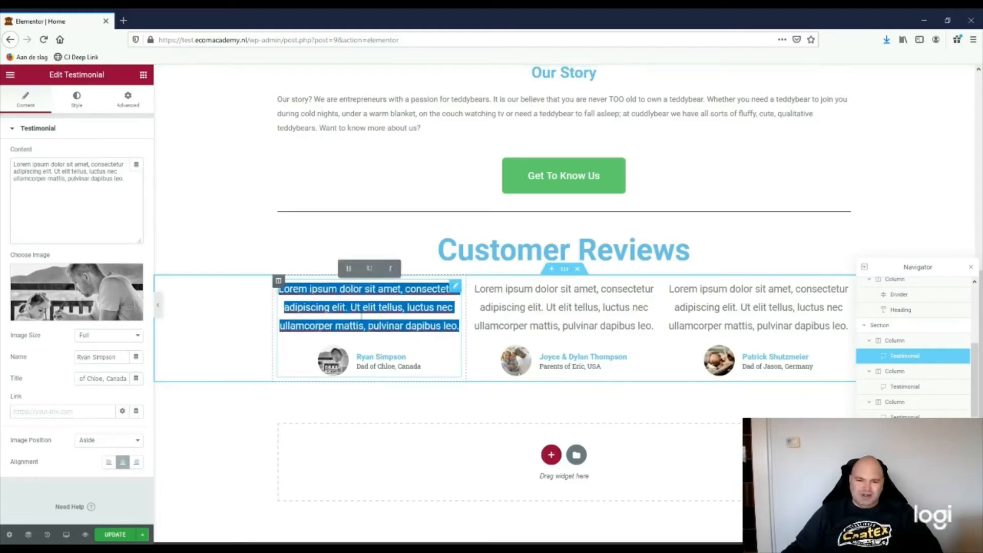
click(346, 313)
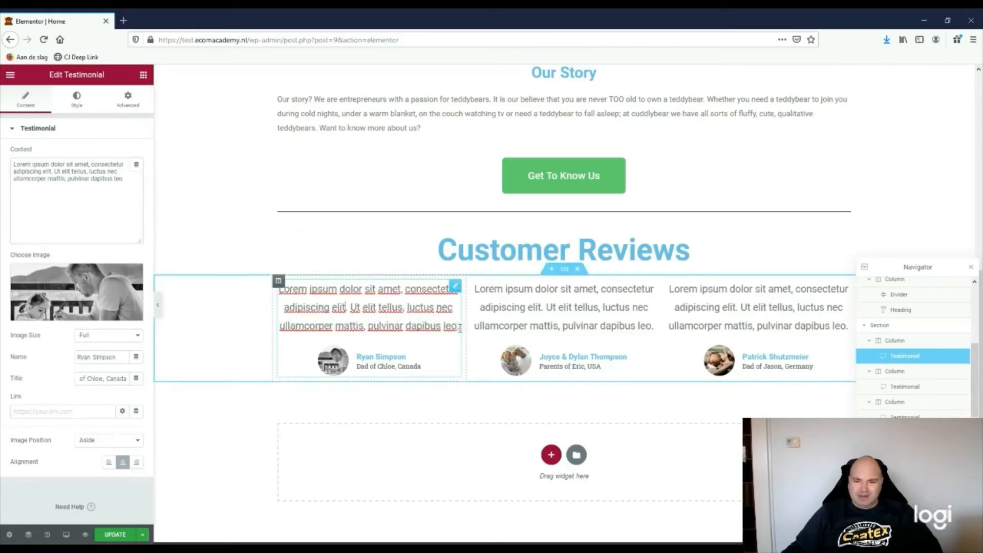
drag(460, 327, 280, 292)
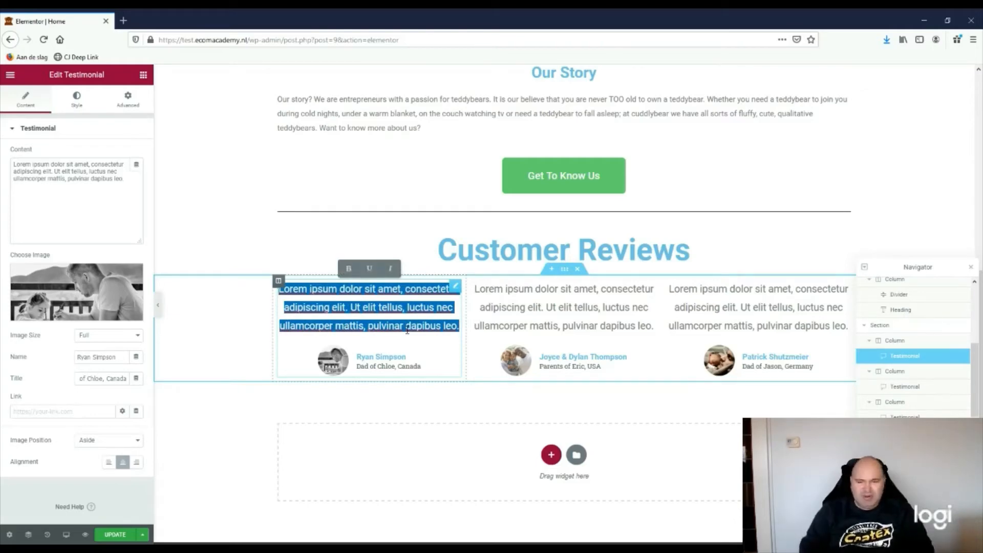
text(Our da)
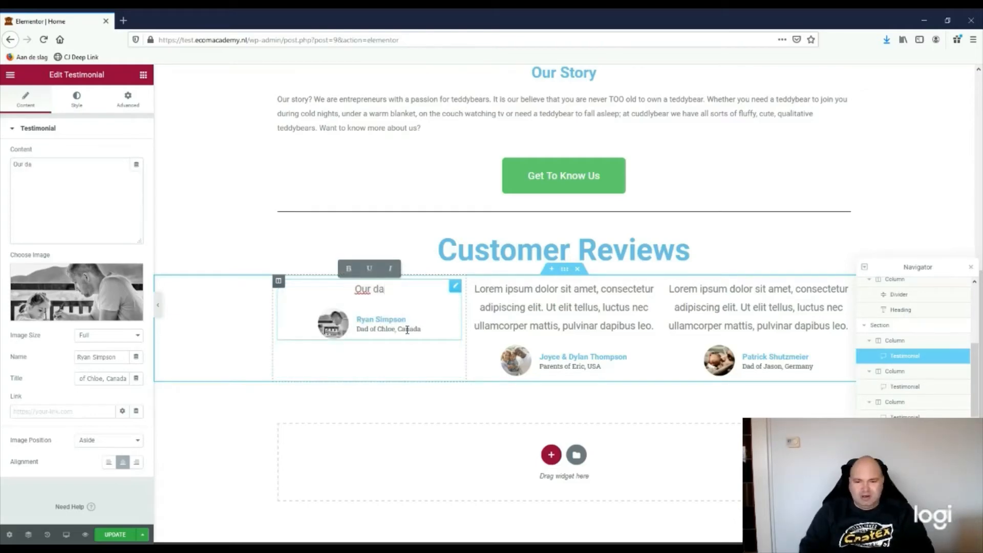
text(ughter)
text(loe)
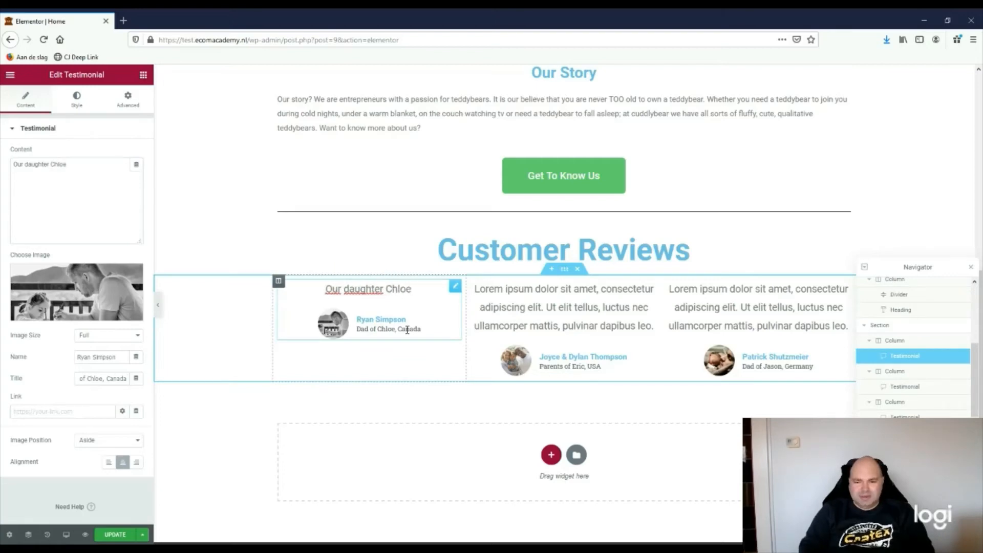
text( asked one)
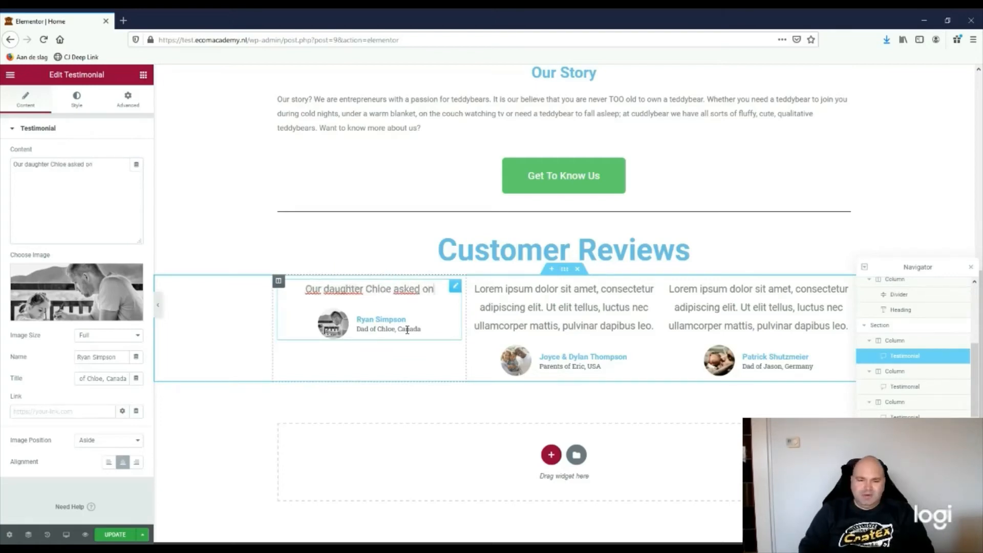
key(BackSpace)
key(BackSpace)
key(BackSpace)
text(for)
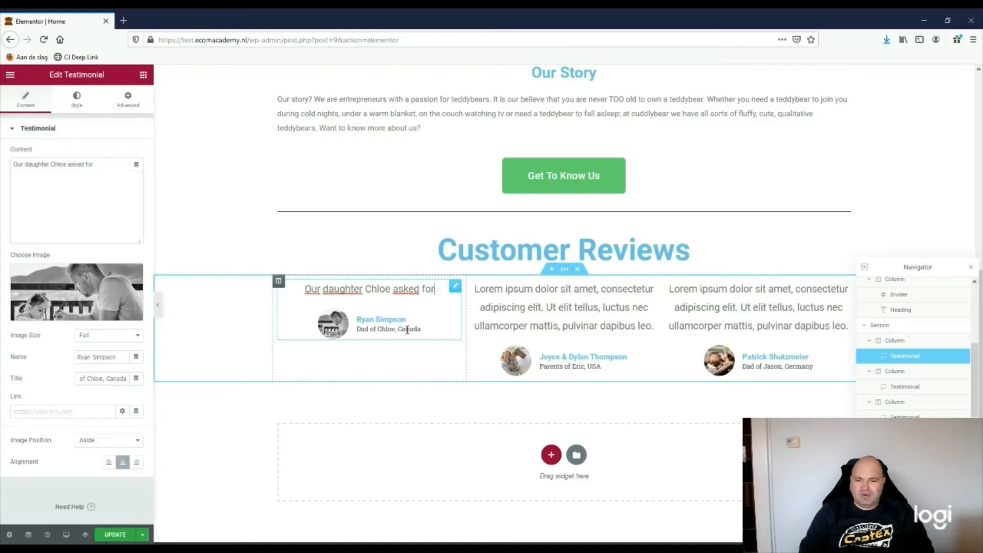
text( a teddy)
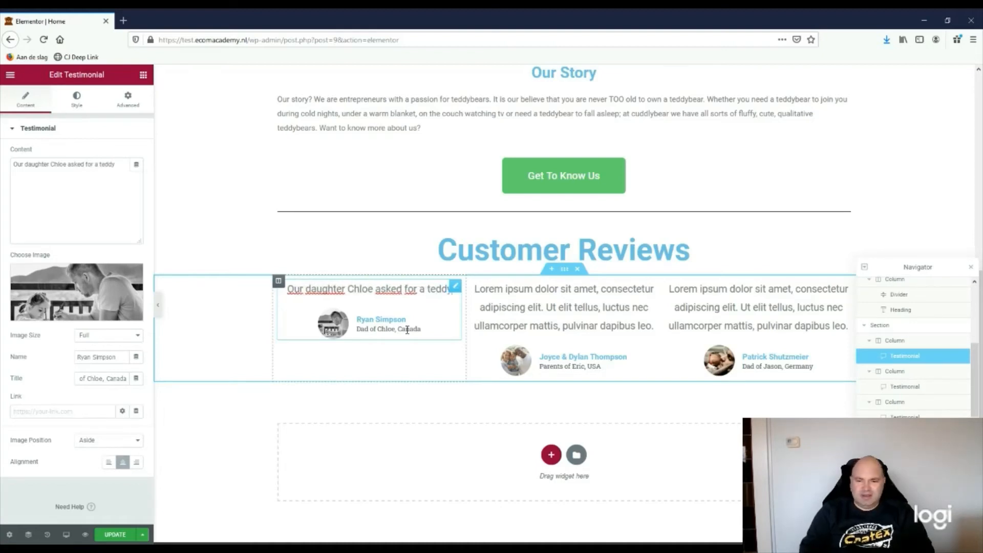
text( bear las)
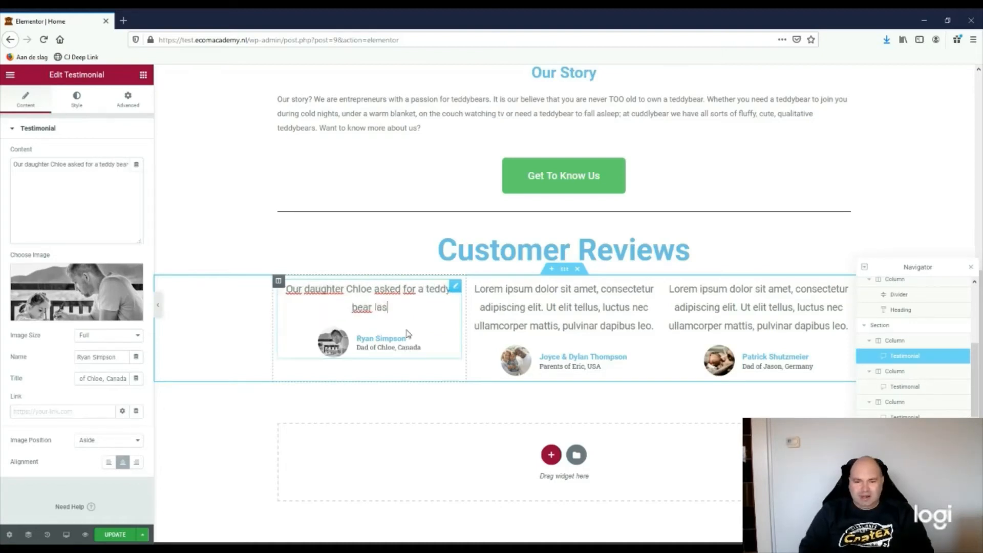
text(t Christmas.)
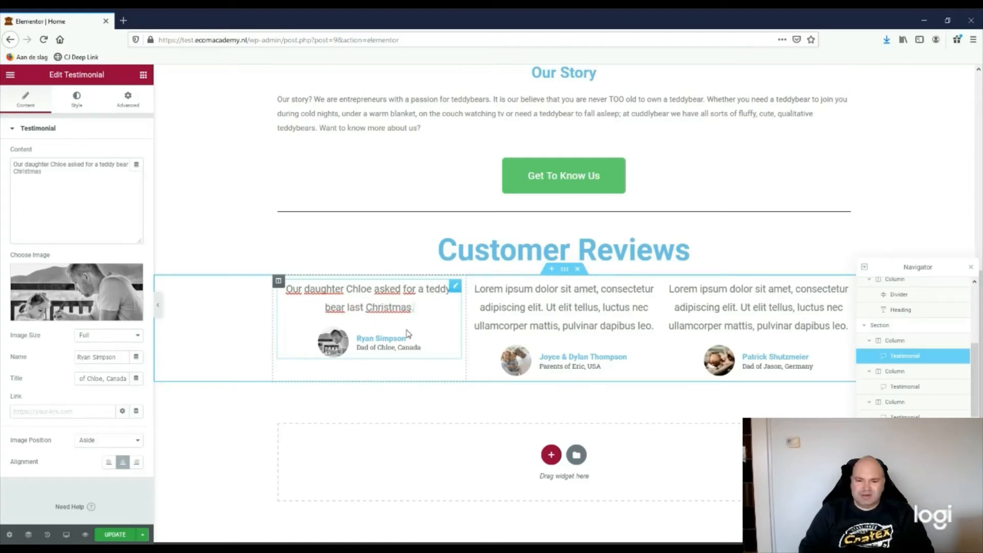
Continue the first testimonial's review with the sentence "On Cuddlybear we found the perfect teddy bear for her."
text( On Cuddl)
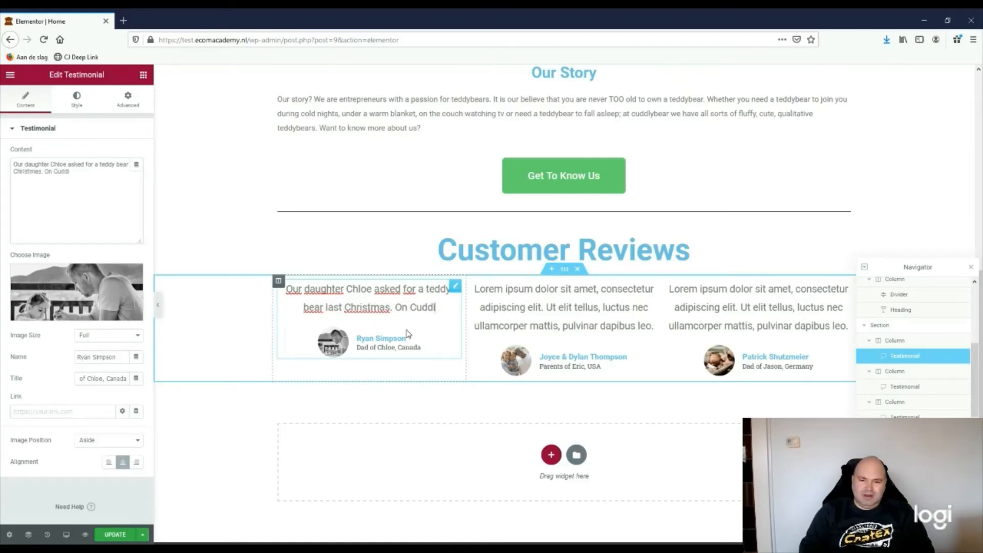
text(ybear we fou)
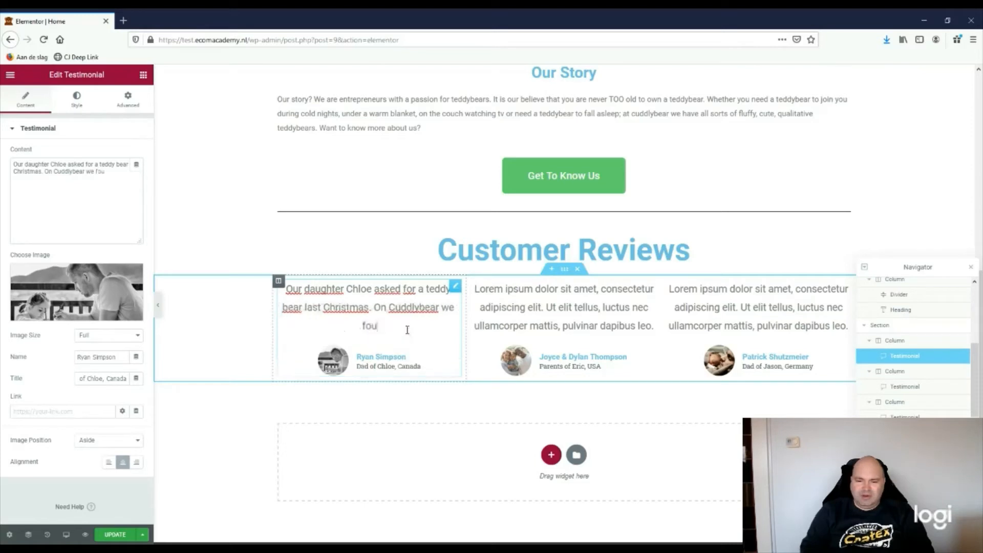
text(nd the perfec)
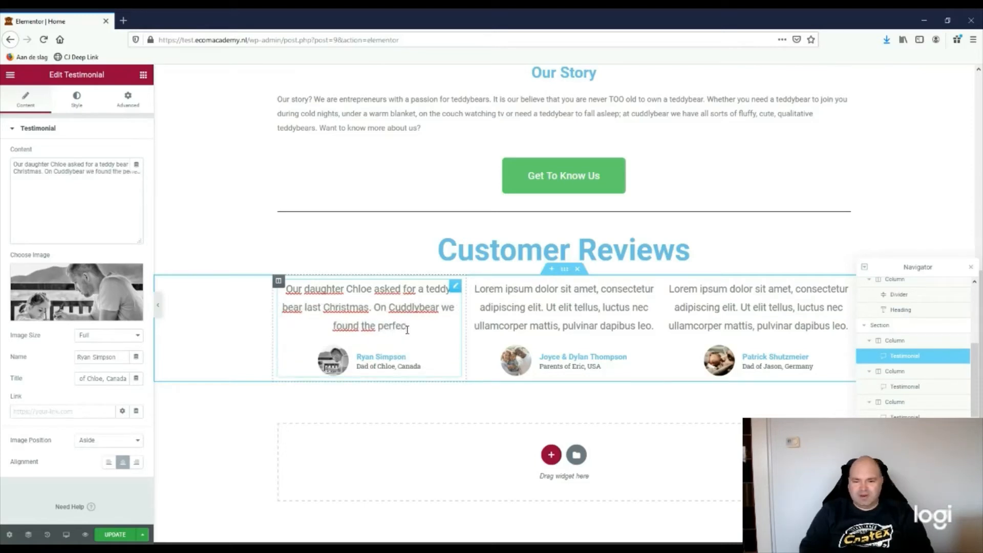
text(t teddy)
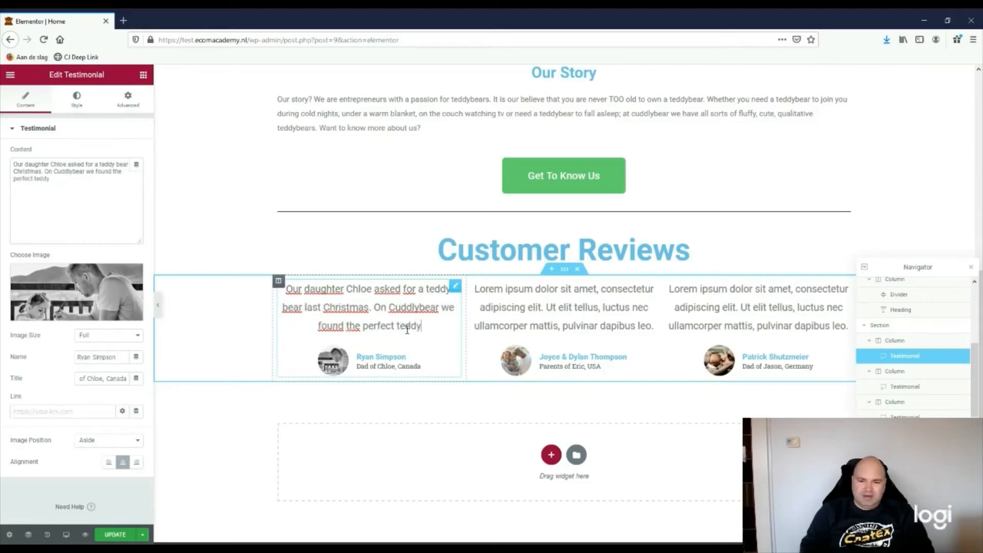
text( bear for her)
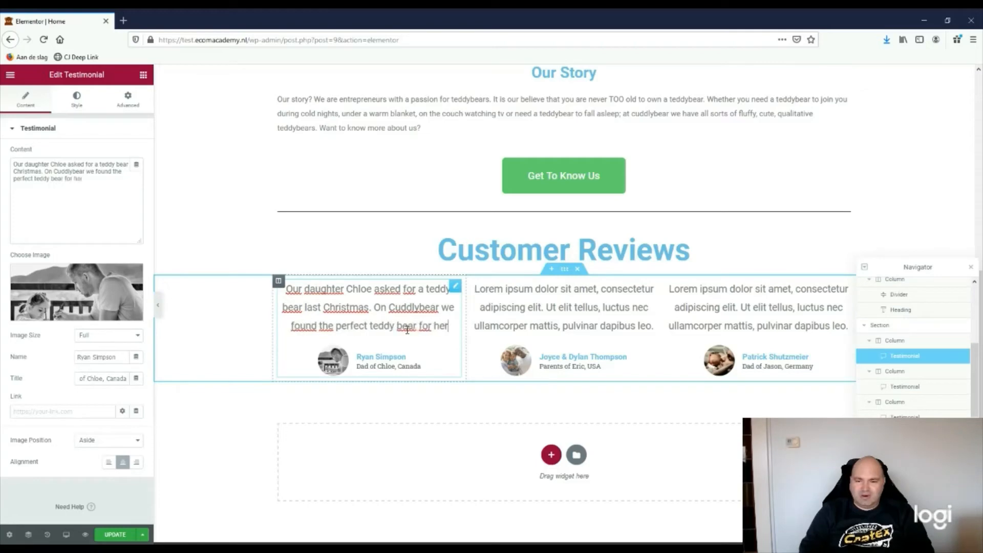
text(.)
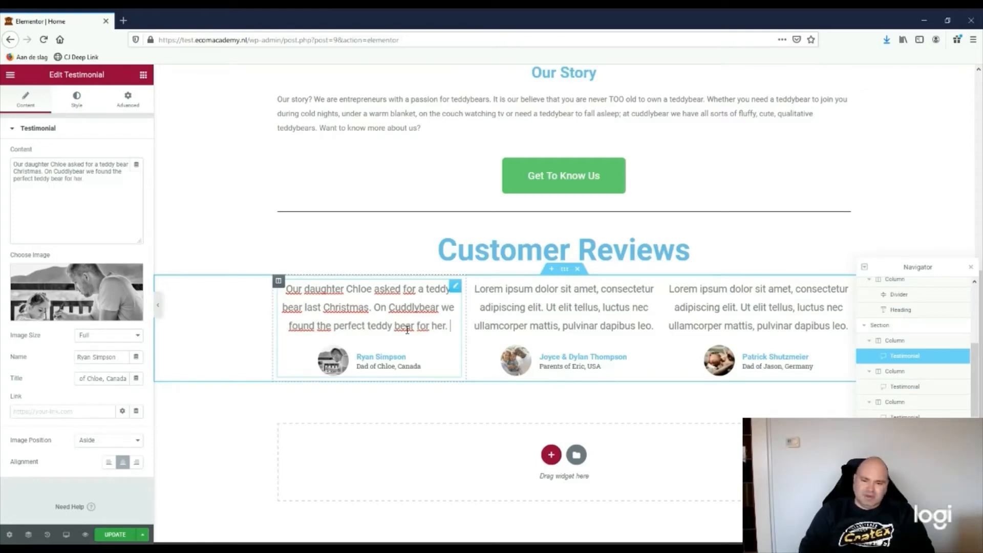
Add "The teddy bear was delivered within 12 days" to the end of the first testimonial's review
text( The tedd)
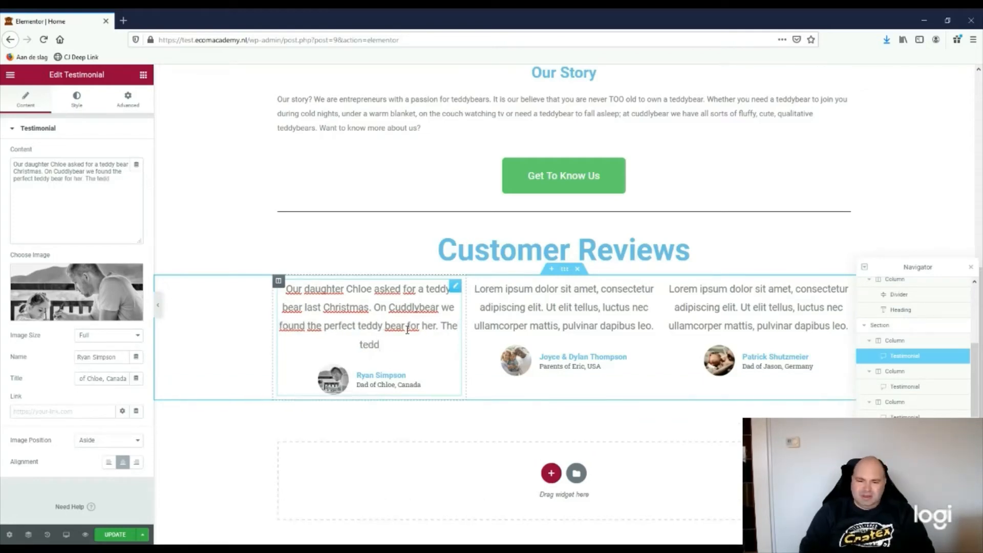
text(y bear cam)
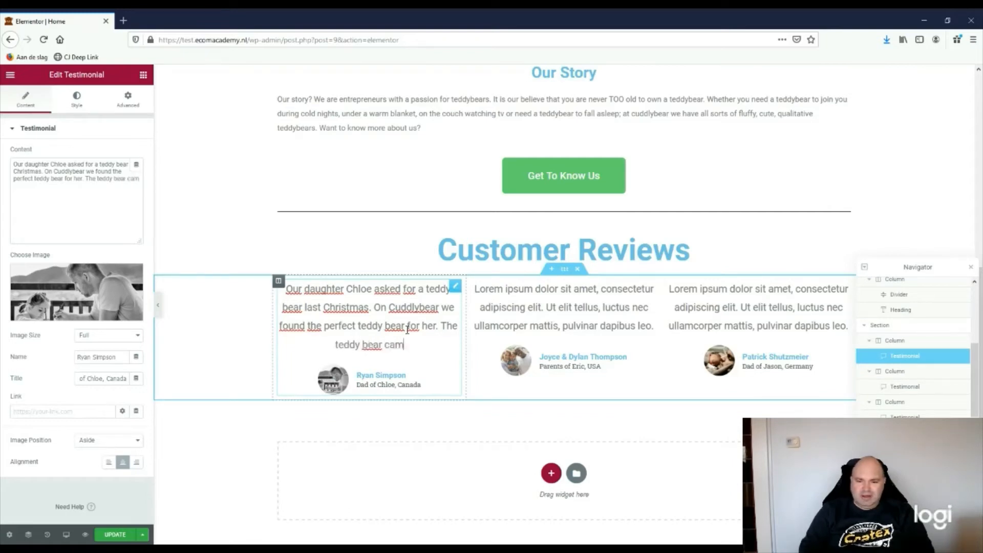
text(e in ver)
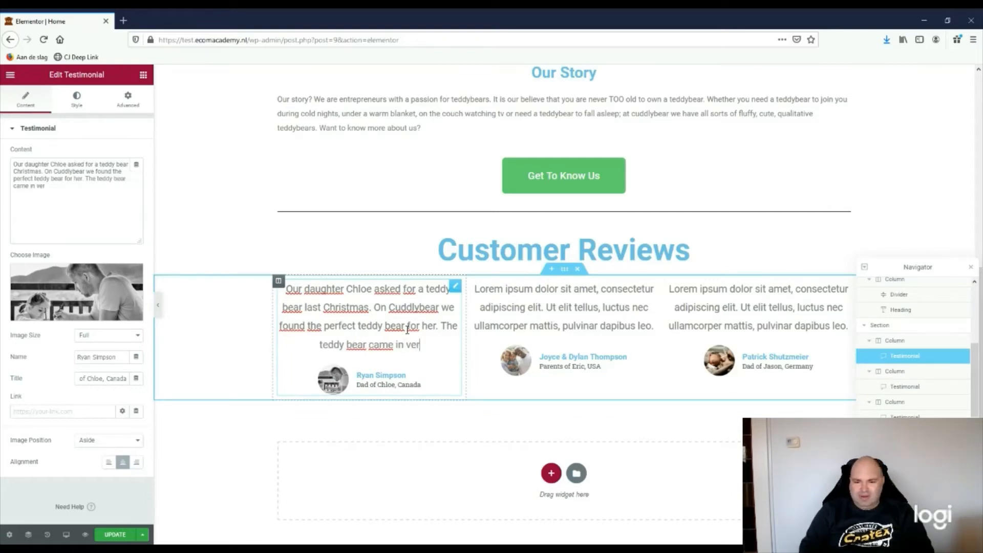
text(y)
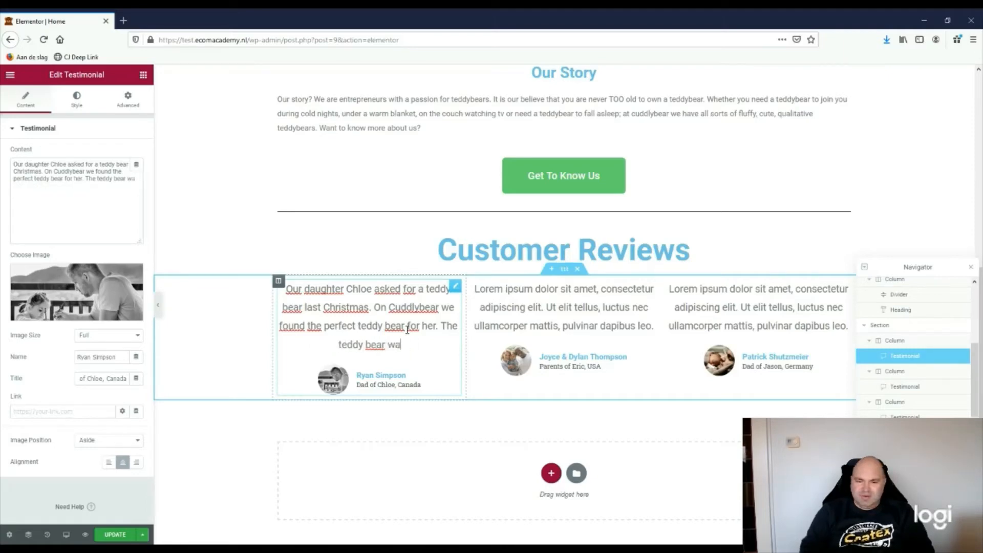
text(rd)
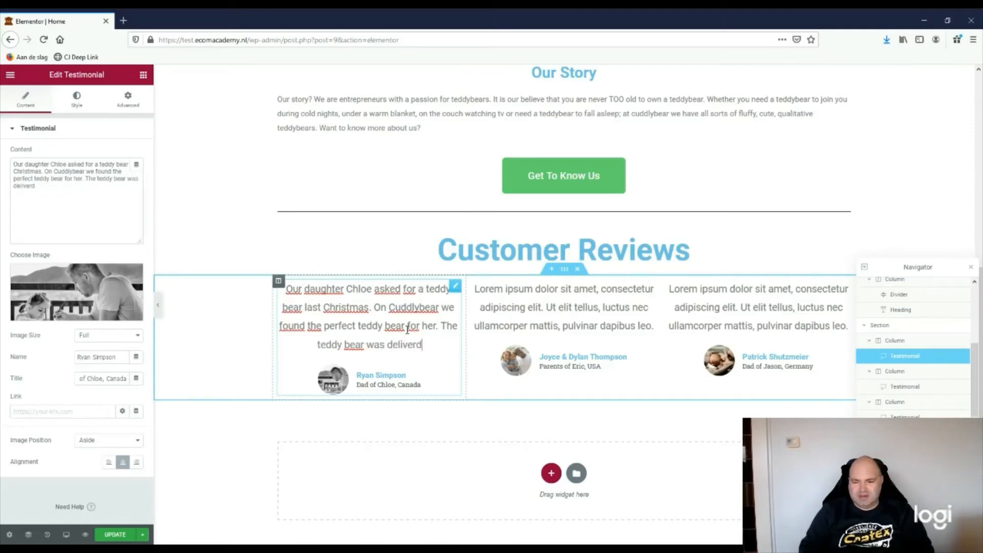
key(BackSpace)
text(e)
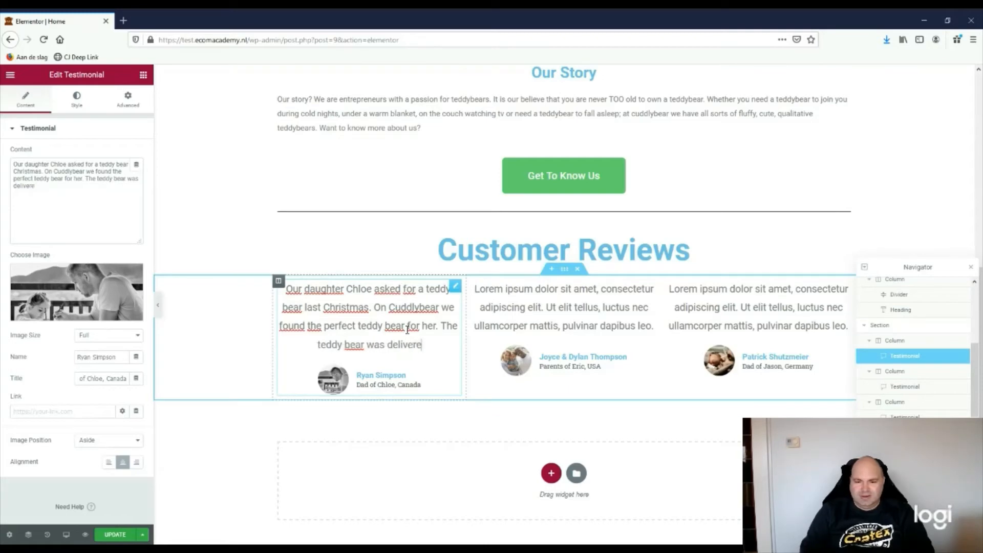
text(d within )
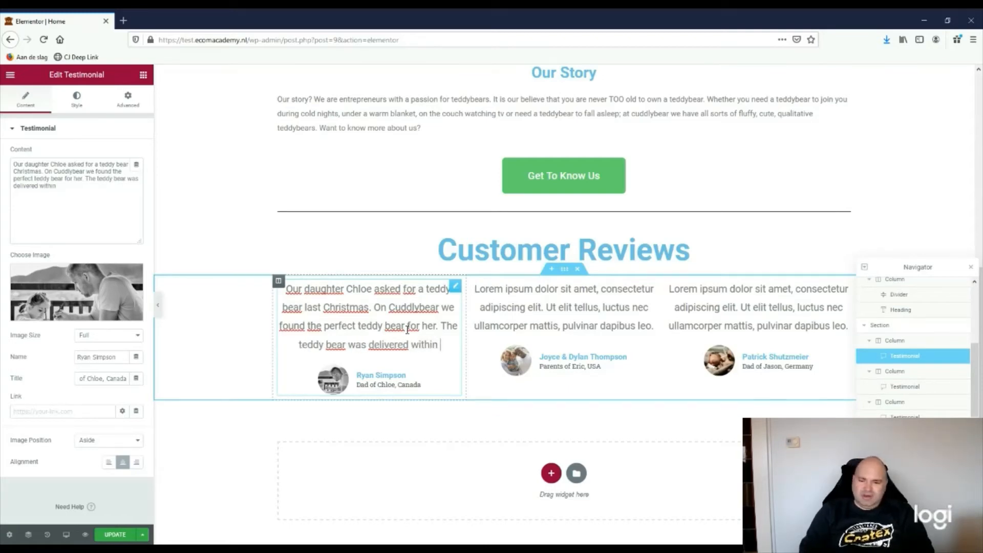
text(1)
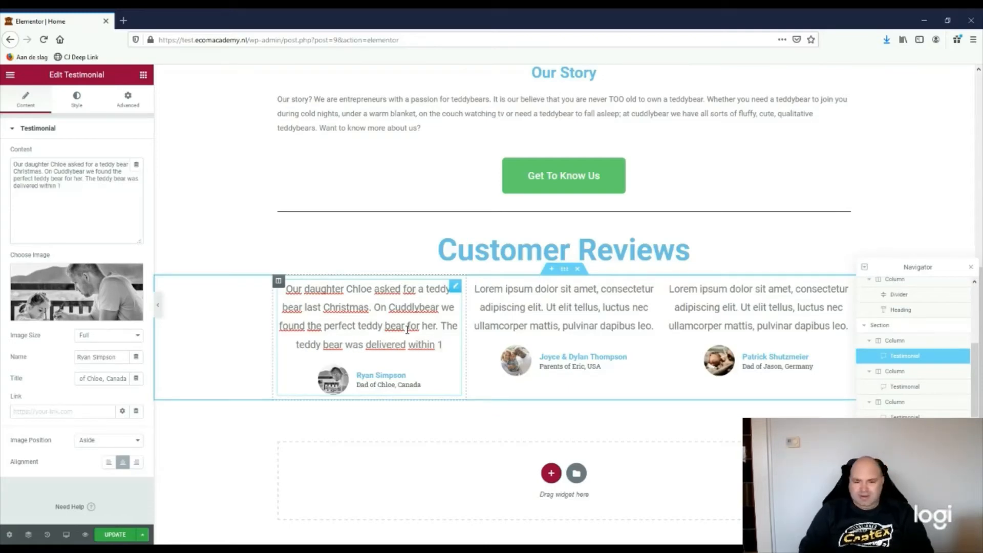
text(2 days)
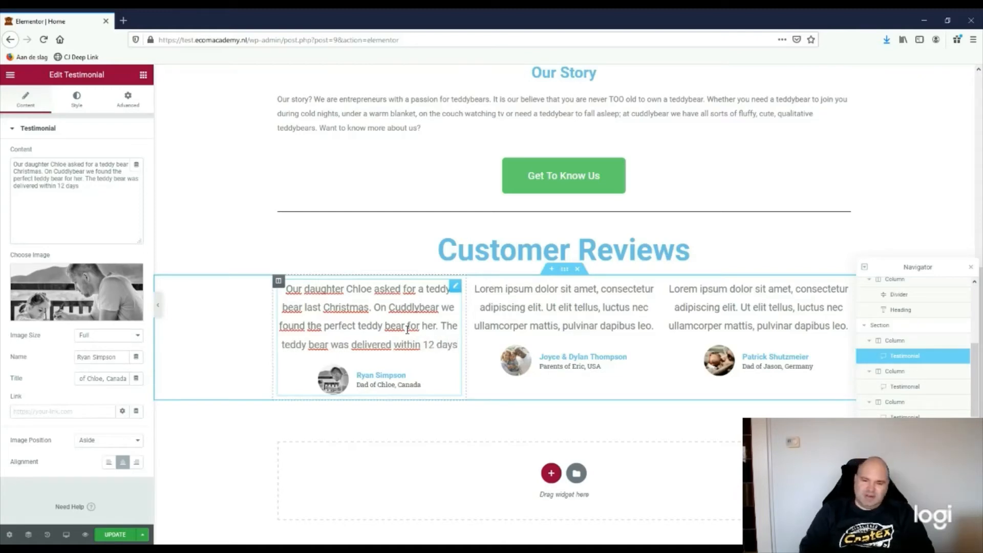
Complete the first testimonial's review with "and" plus the child's first name, followed by "had the best Christmas of all times."
text( and Chloe h)
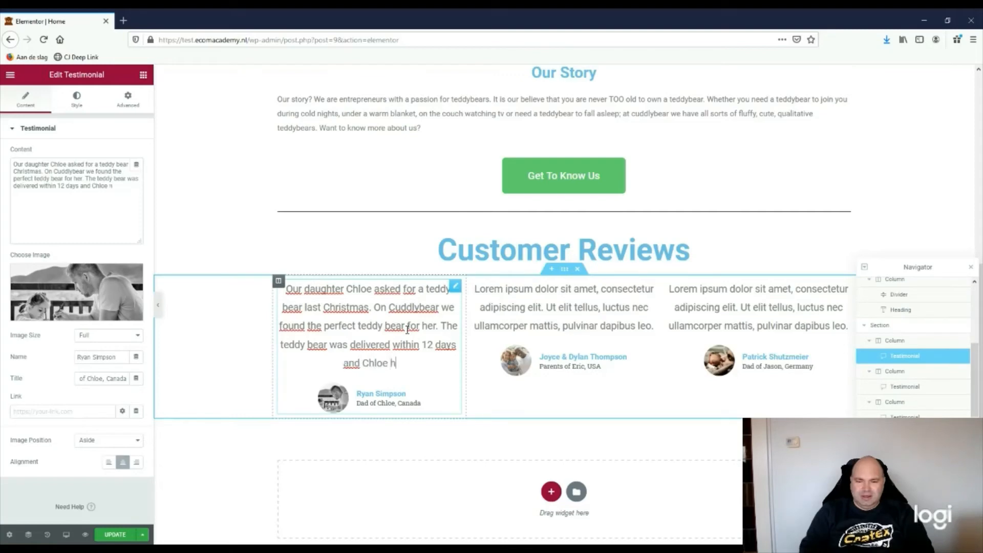
text(ad the best C)
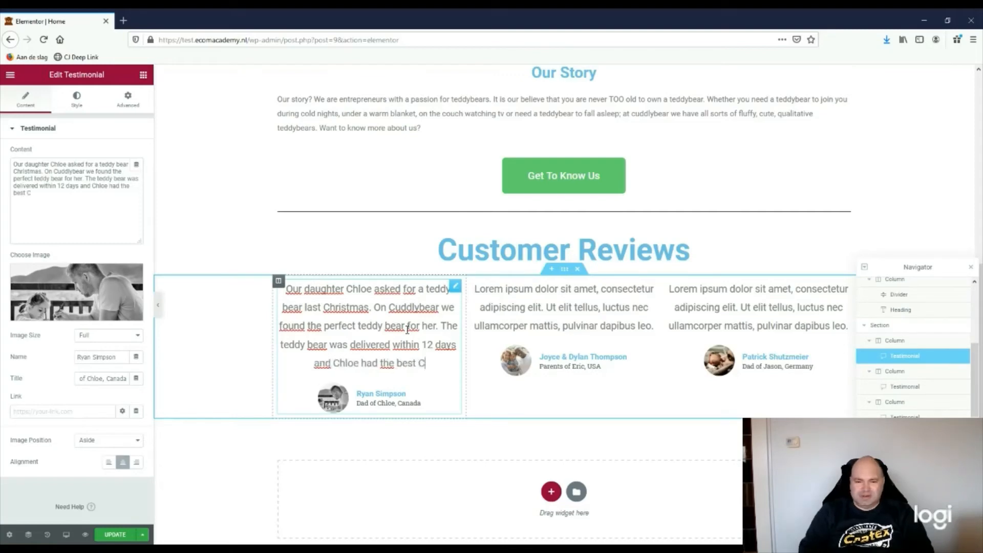
text(hristmas )
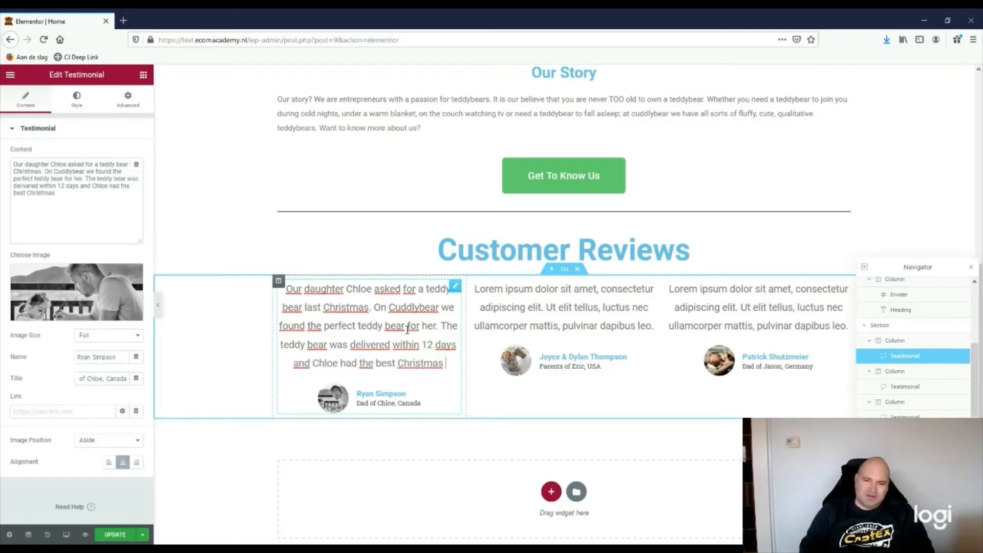
text(of all times.)
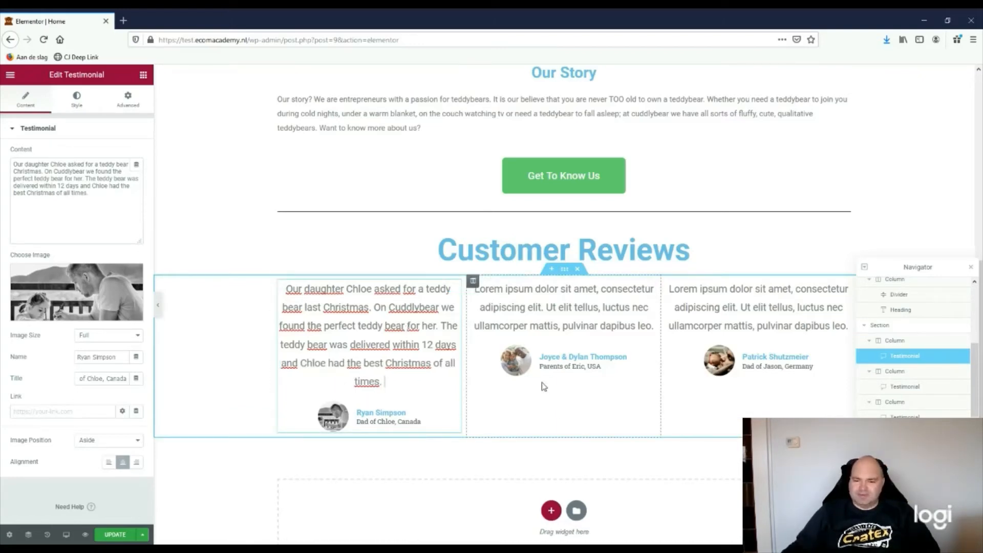
Replace the second testimonial's placeholder text with "We were looking for a nice teddy bear for" plus the child's first name
click(549, 322)
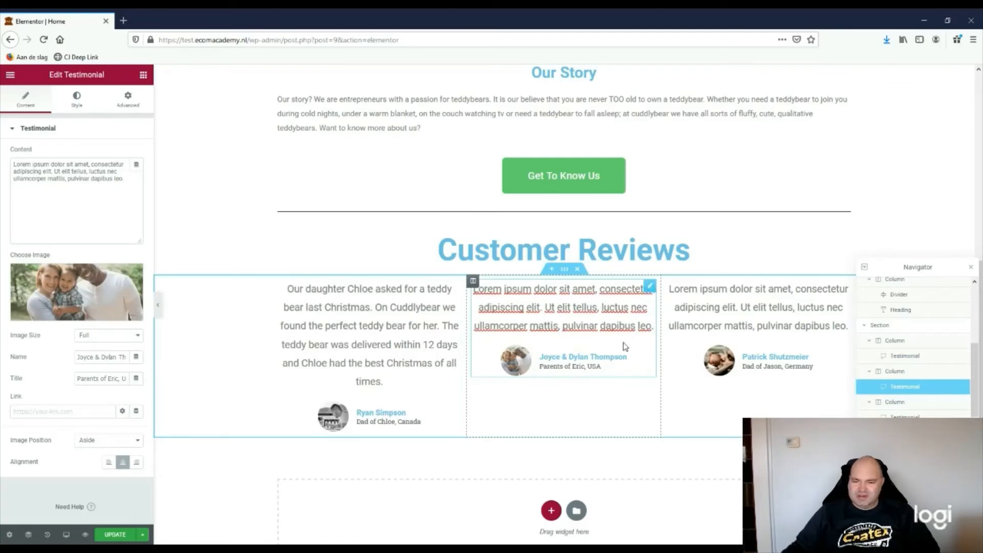
drag(654, 327, 473, 283)
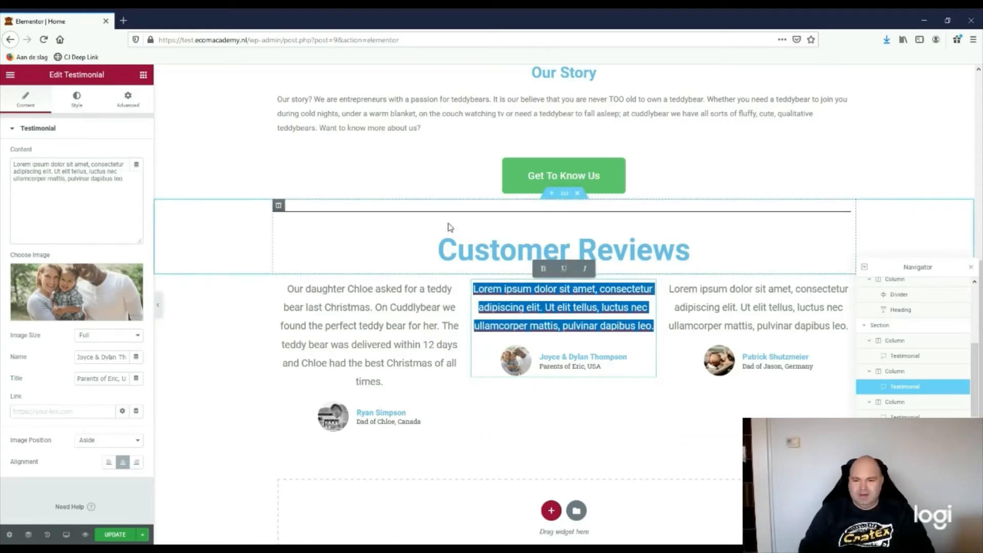
text(W)
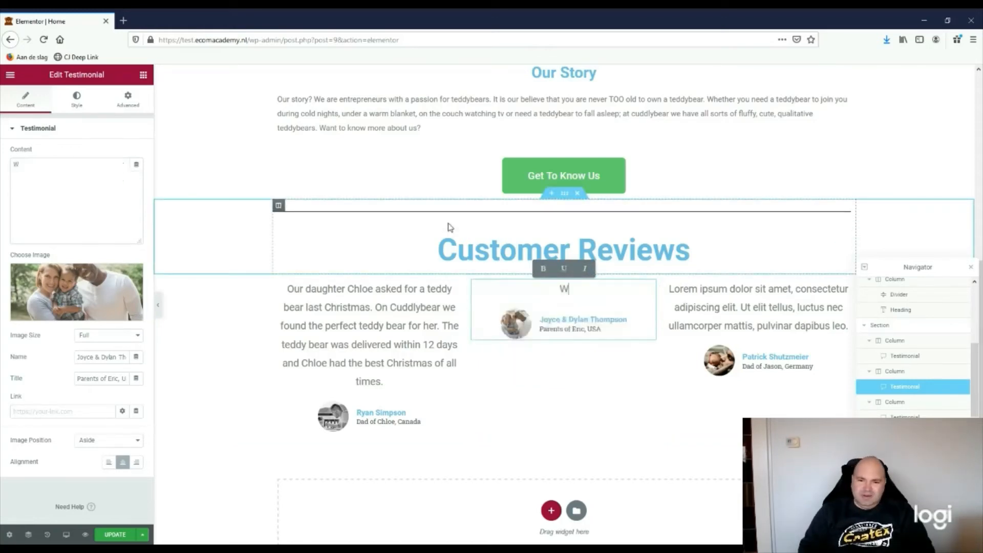
text(e wer)
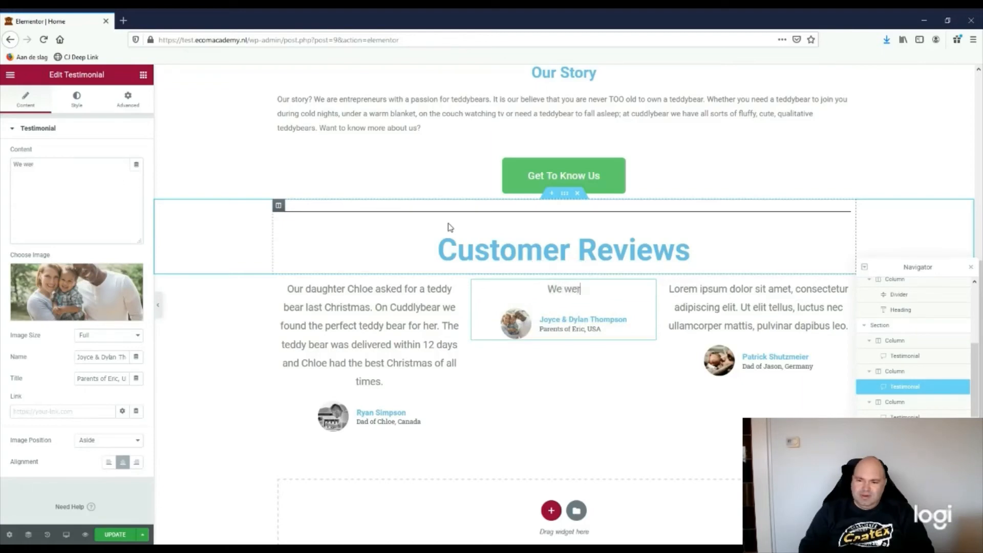
text(e looking)
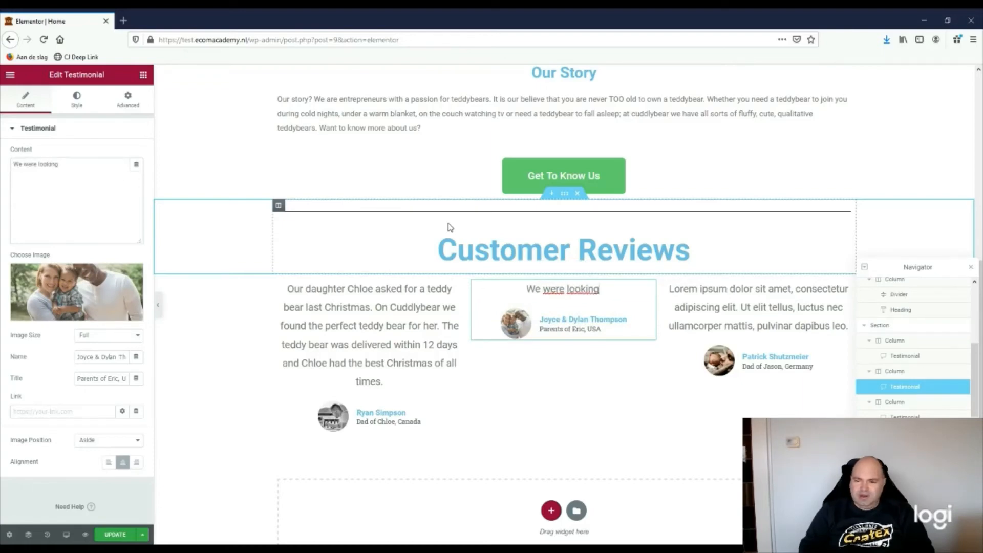
text( for a nice t)
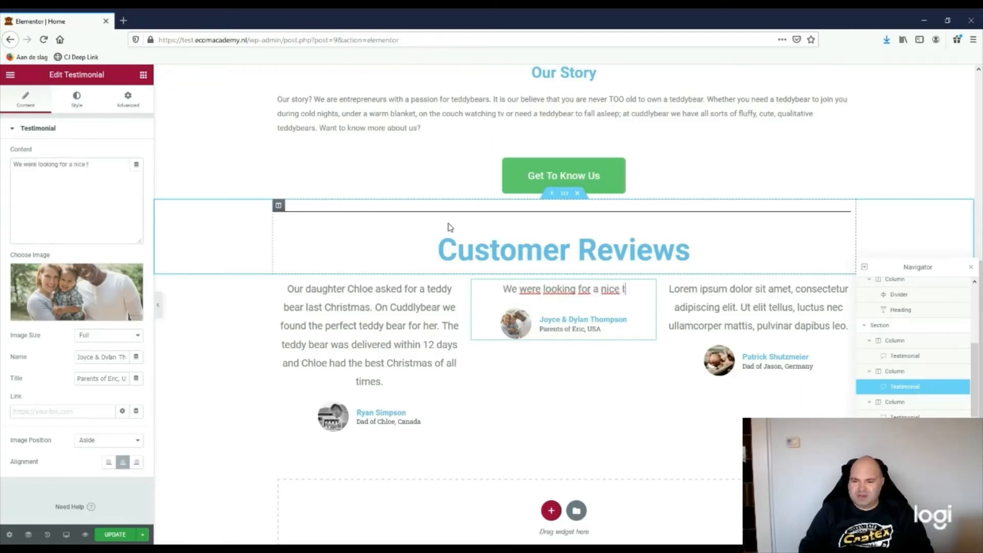
text(eddy bear for Eric)
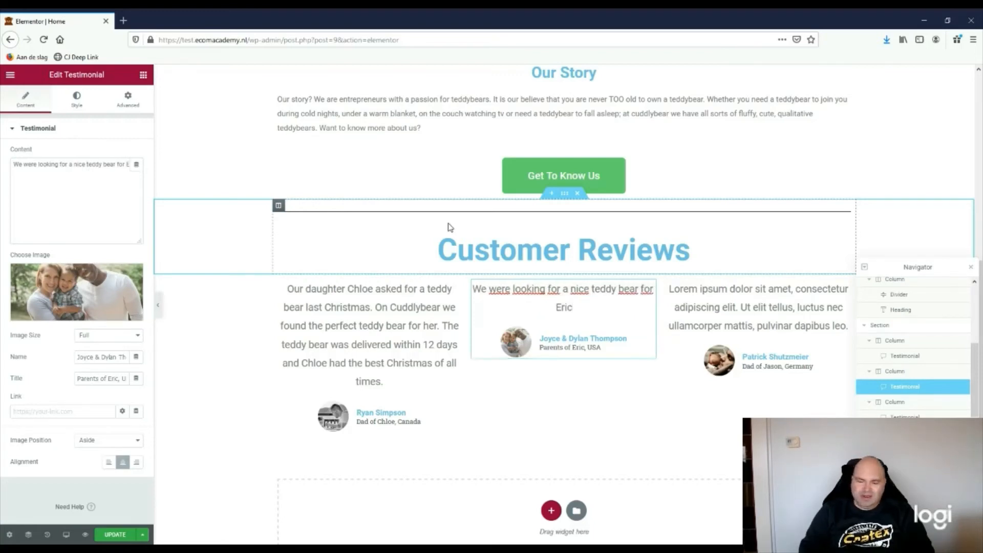
Continue the second testimonial's review with "because he had trouble sleeping at night. He was afraid in the dark."
text( because he h)
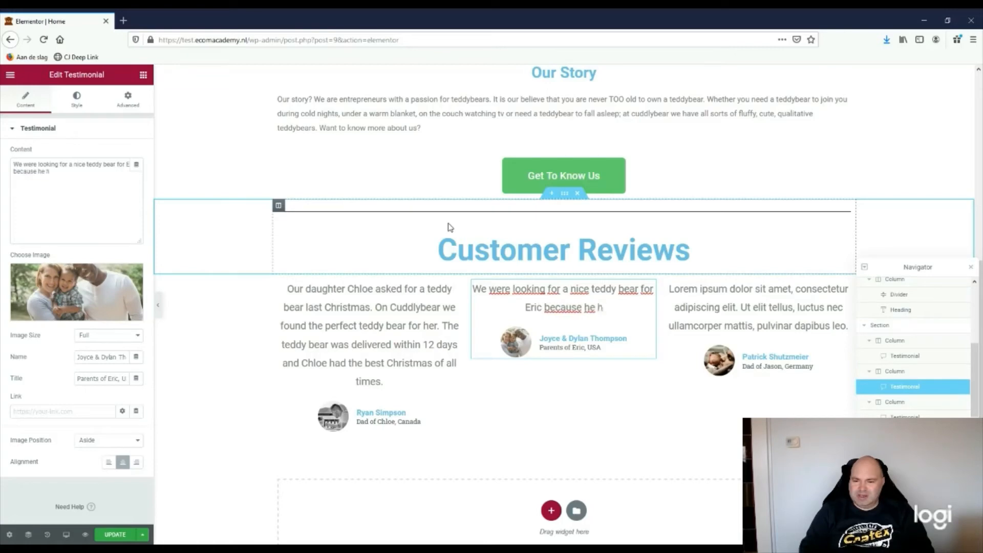
text(ad trouble sle)
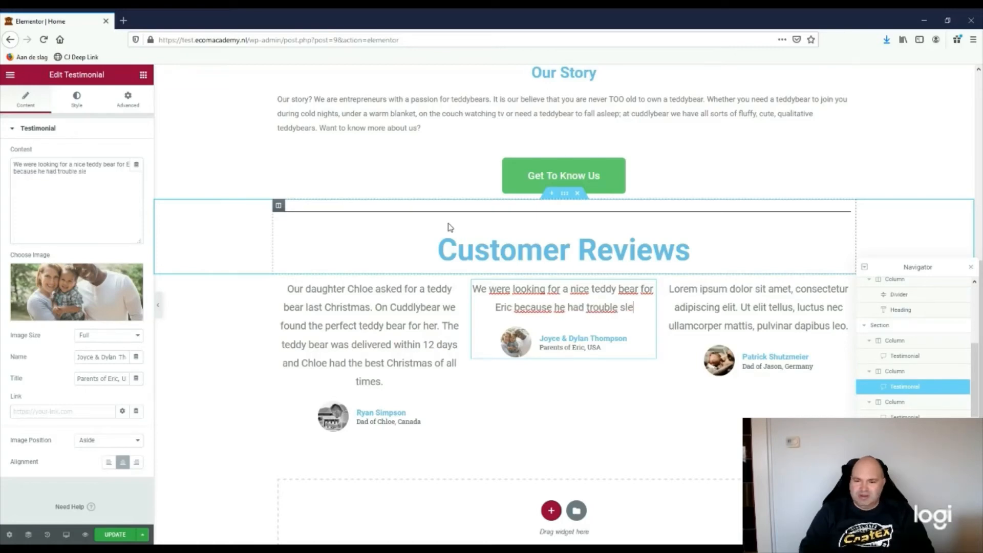
text(eping at night. )
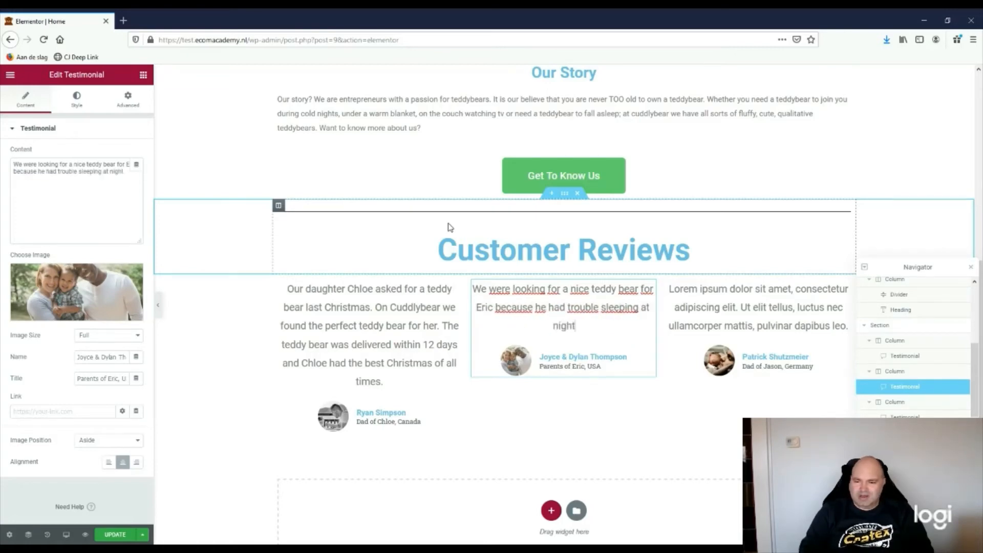
text(H)
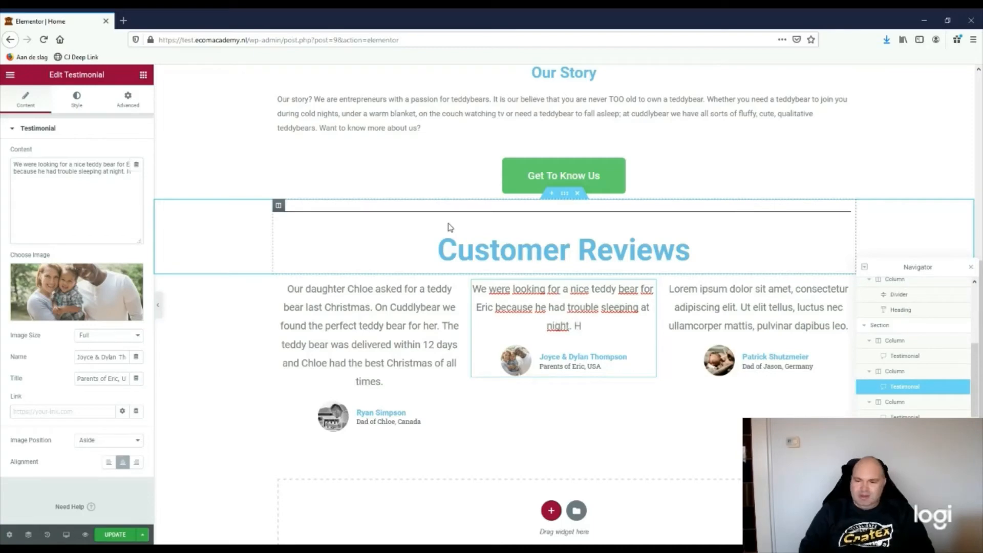
text(e was afraid)
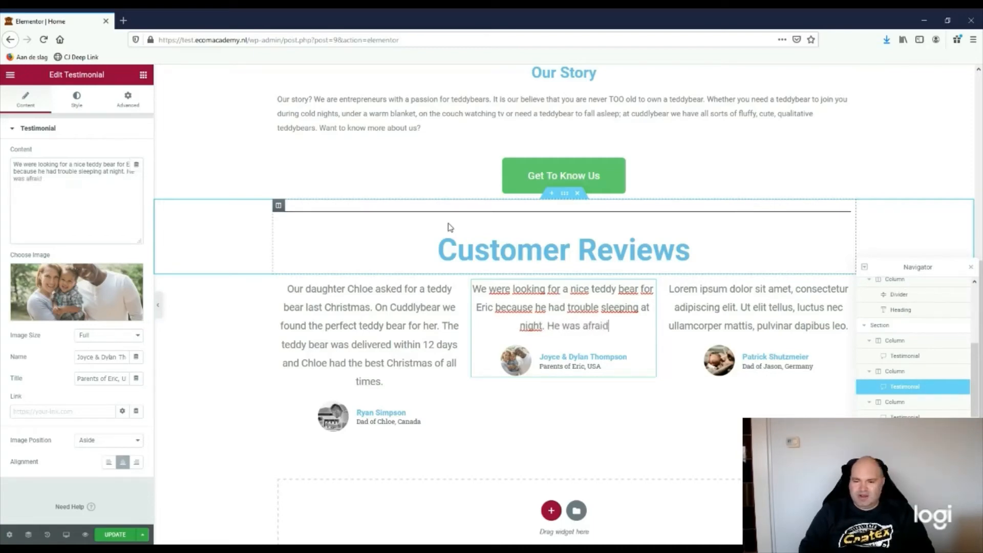
text( in the dark)
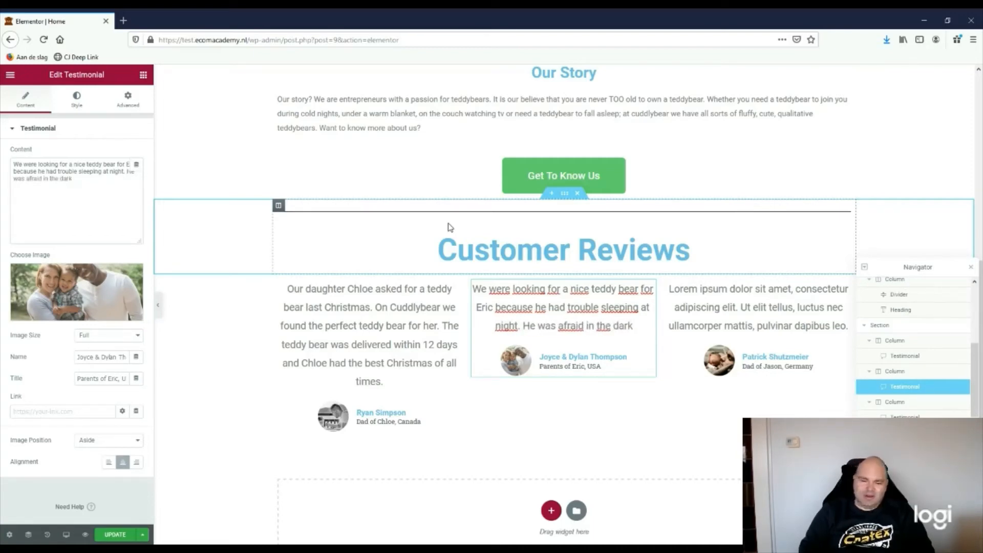
Add the sentence "We found a fluffy, cute teddy bear and ordered this teddy bear at Cuddlybear." to the second testimonial's review
text(. We fo)
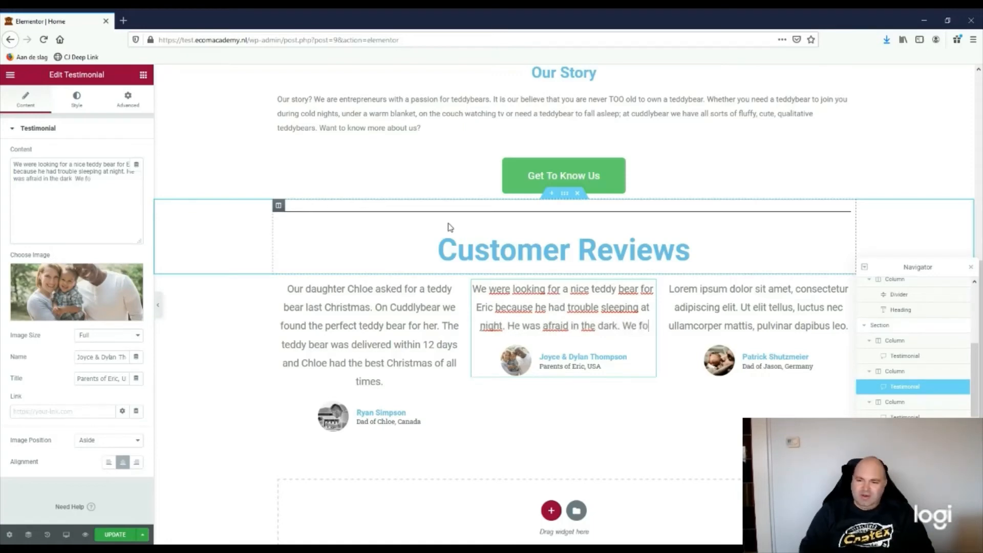
text(und a fluffy)
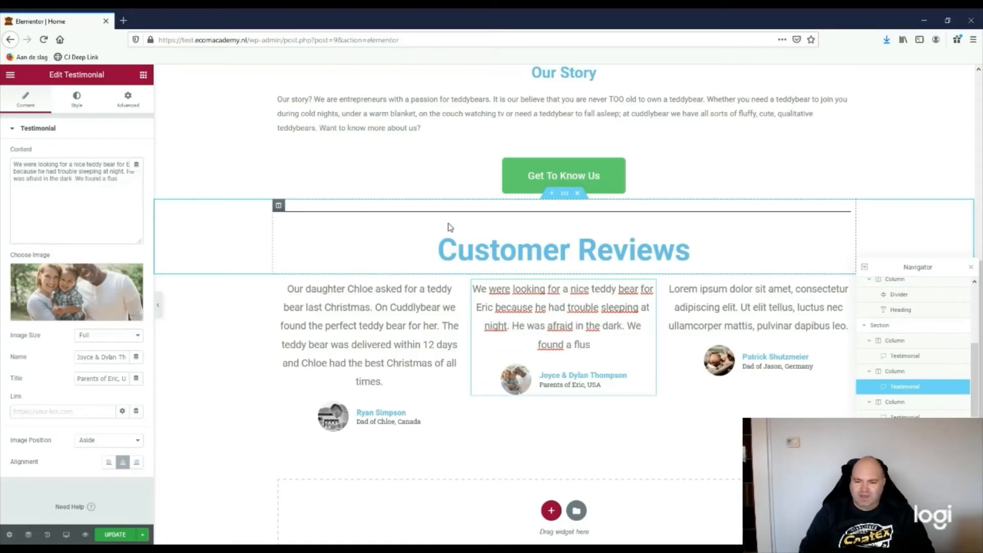
text(, cute )
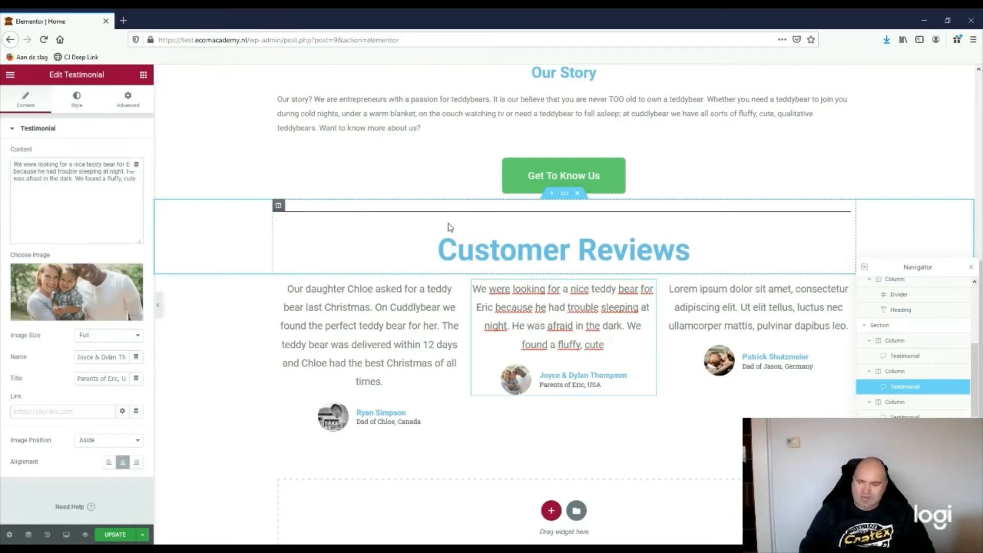
text(teddy bea)
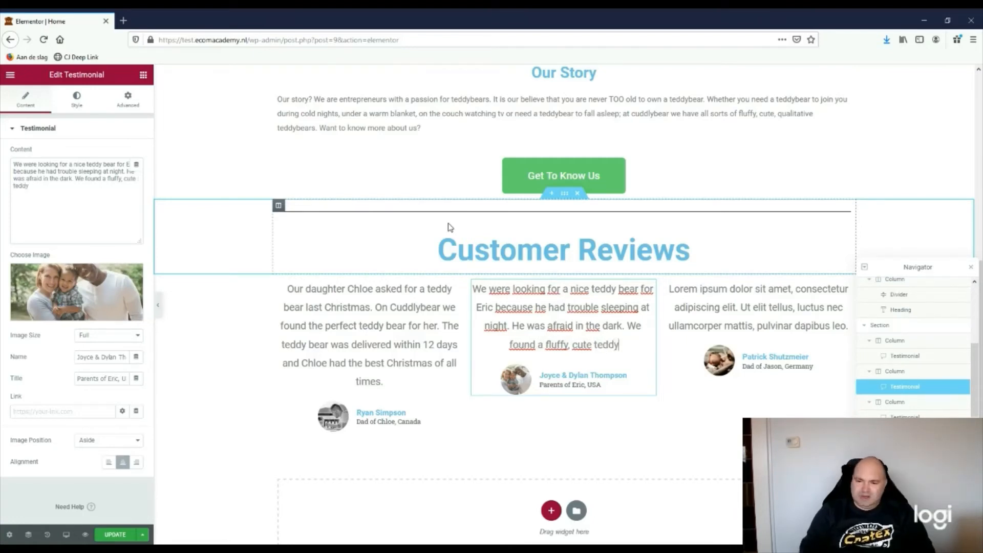
text(r)
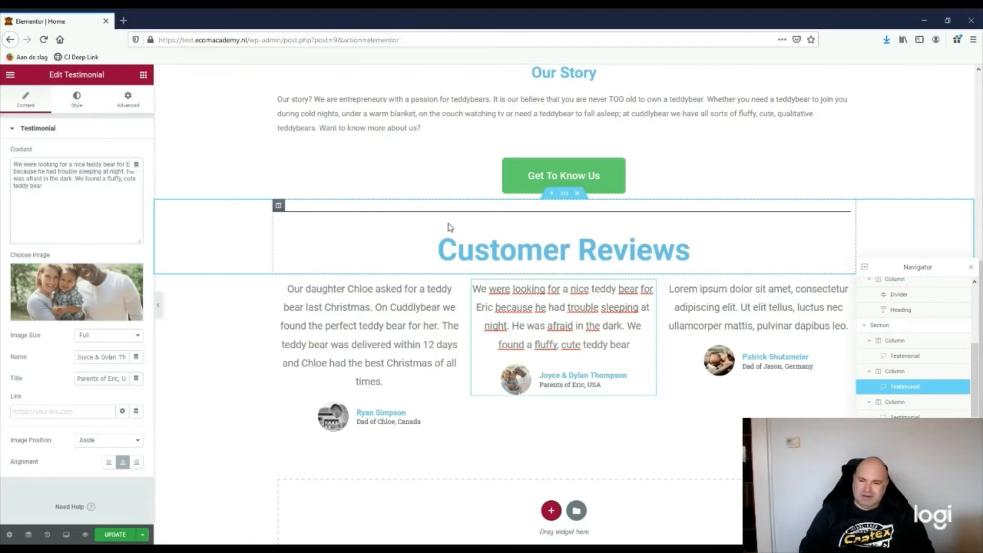
text( and ore)
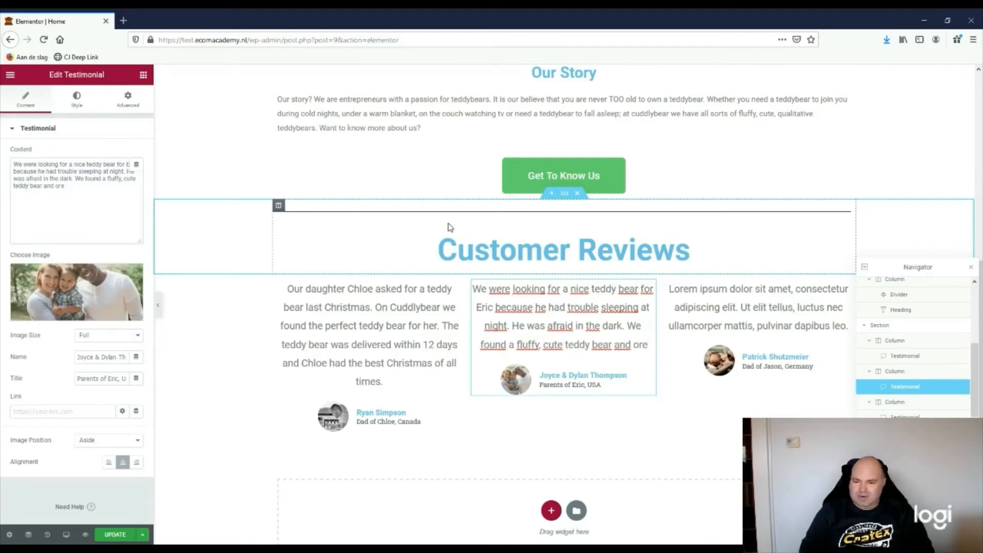
key(BackSpace)
text(d)
text(e)
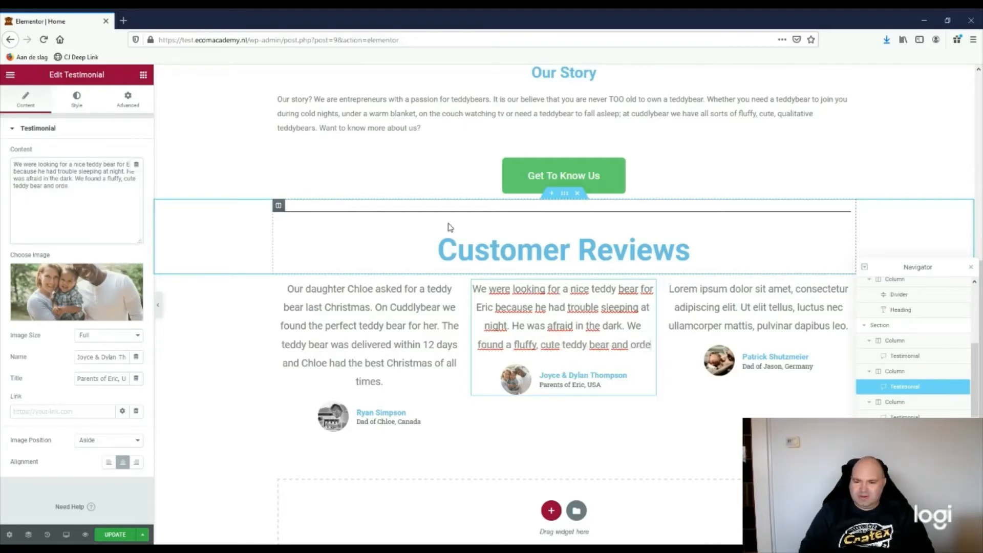
text(red this t)
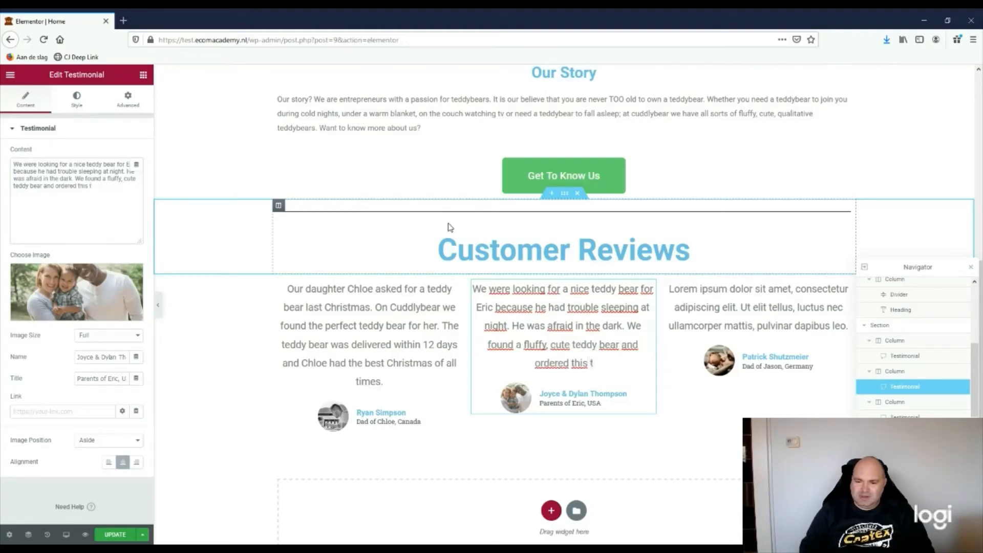
text(eddy bear a)
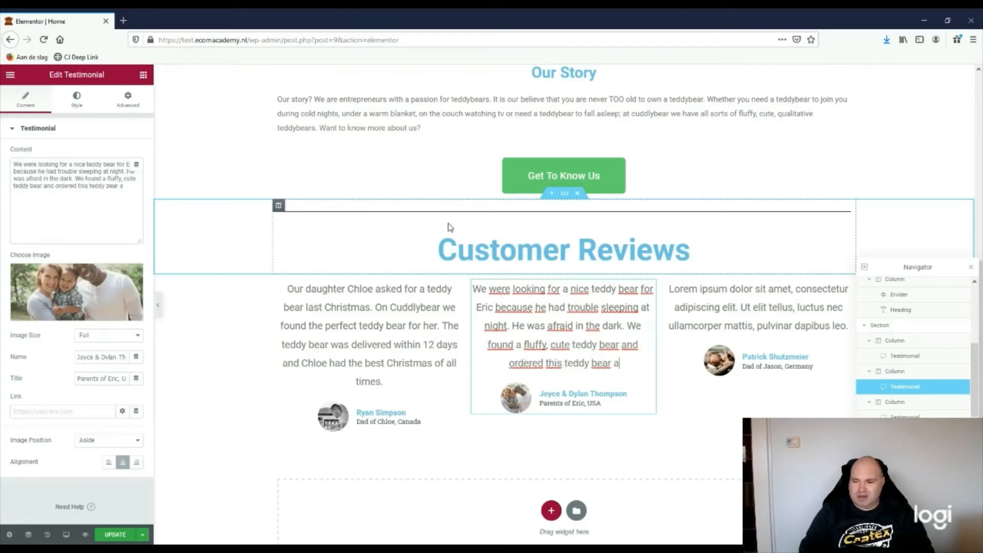
text(t Cuddlybear. )
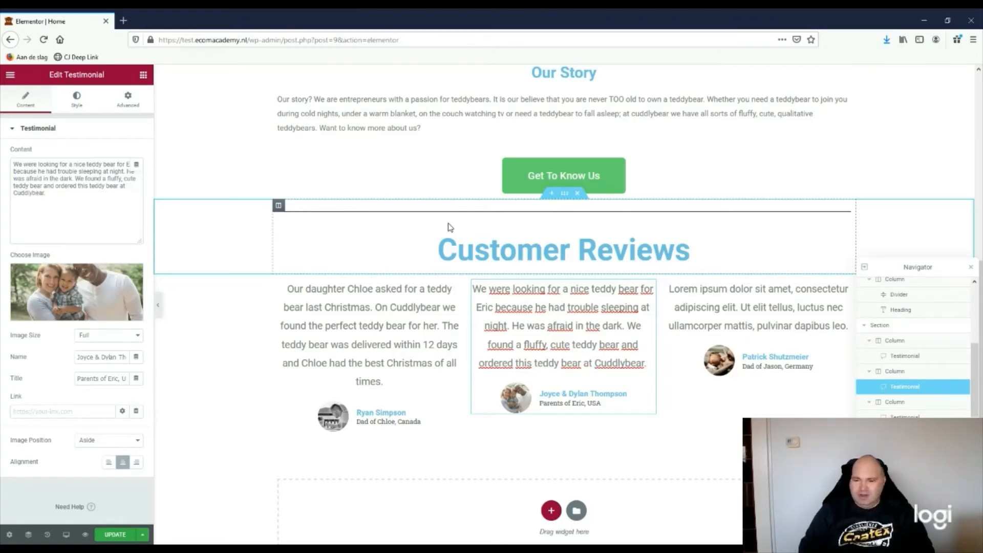
Extend the second testimonial's review with "When", the child's first name and "received his teddy bear he was very excited"
text(When Eric)
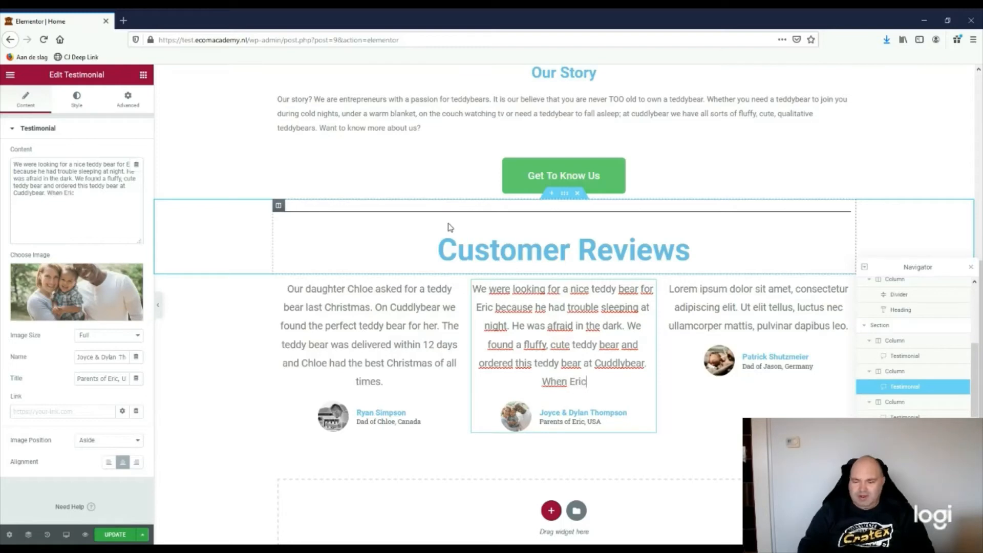
text( received)
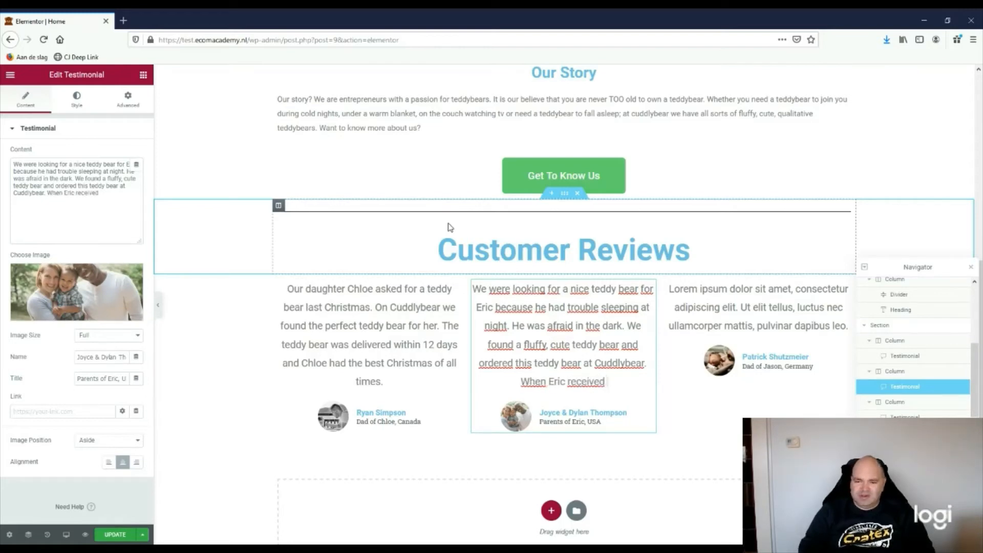
text( his teddy)
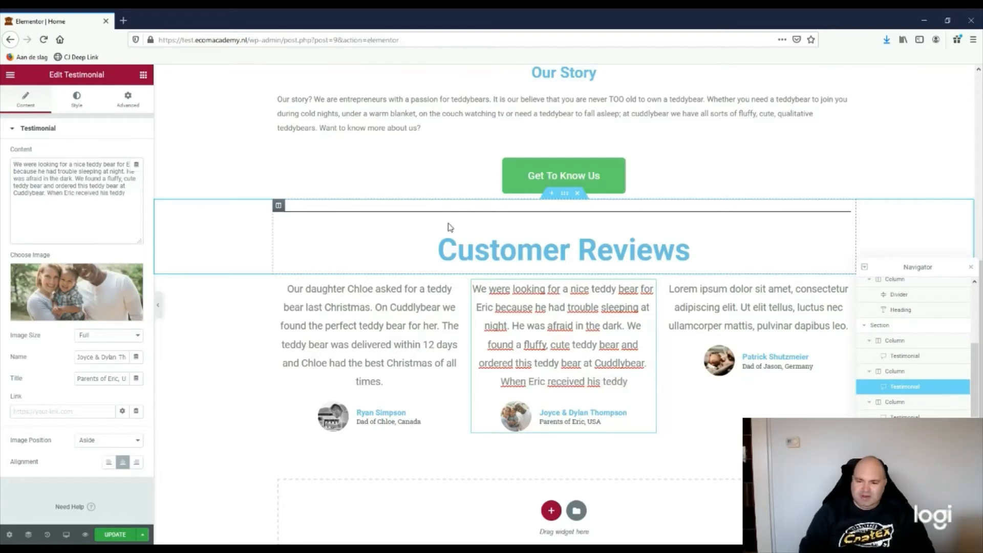
text( bear he was very e)
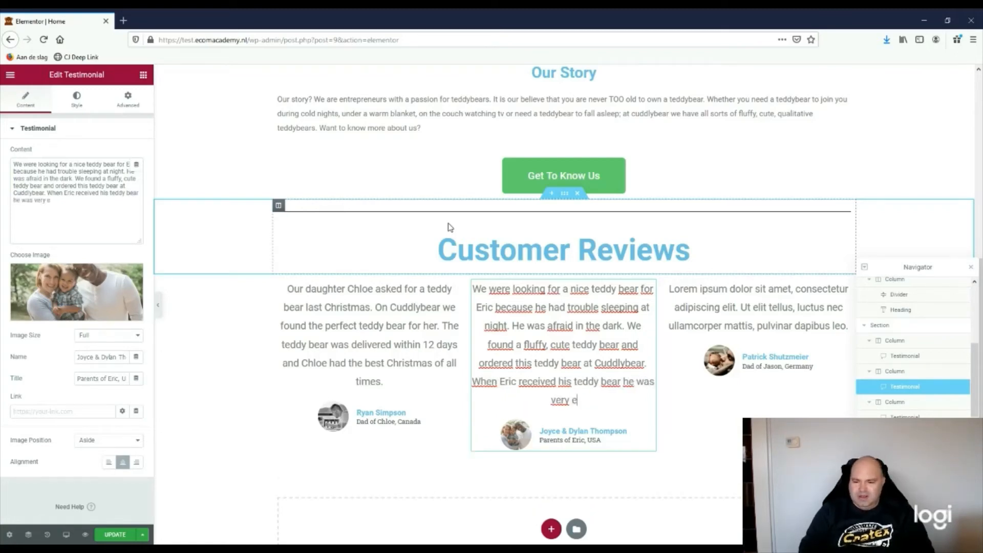
text(xcited)
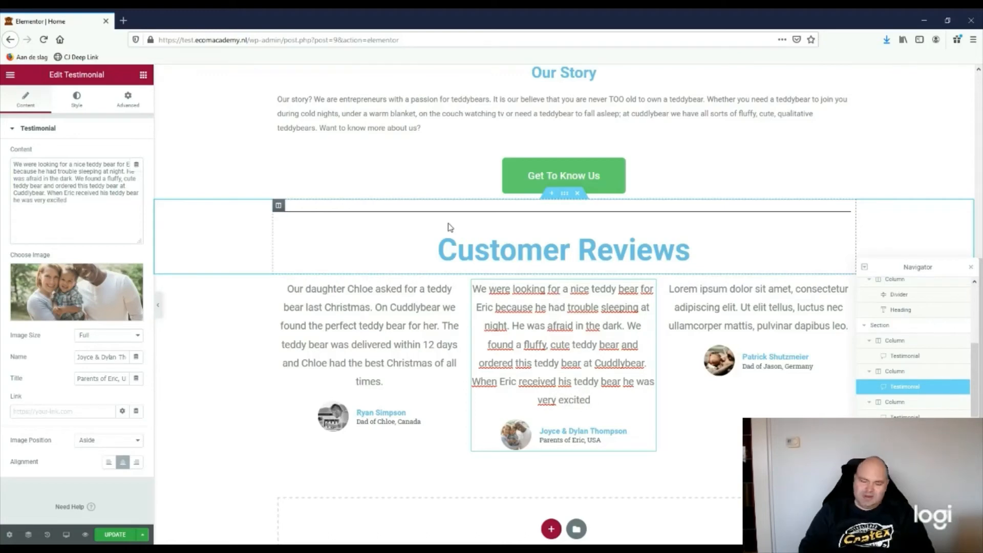
End the second testimonial's current sentence with a period and continue with "Since then he can sleep right away"
text(. Sinc)
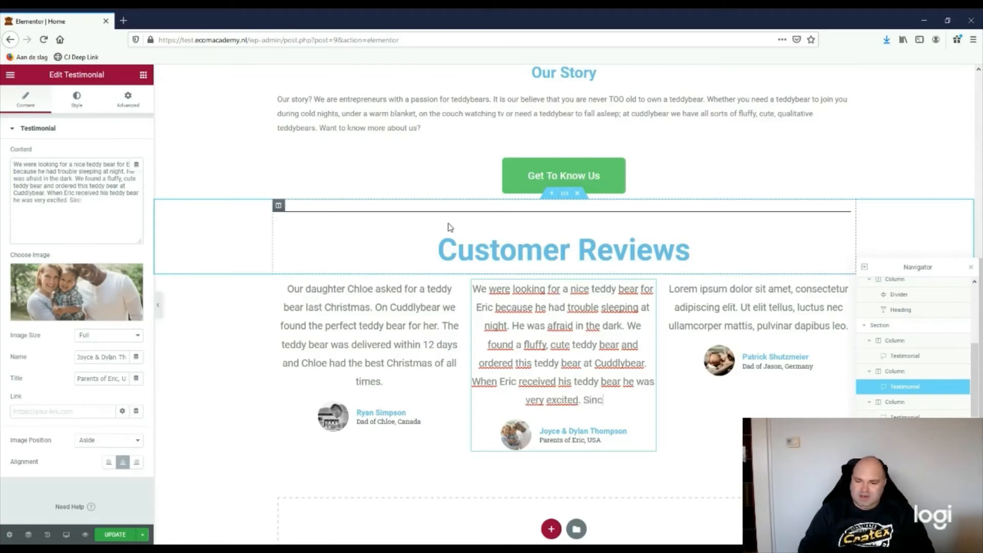
text(e then he)
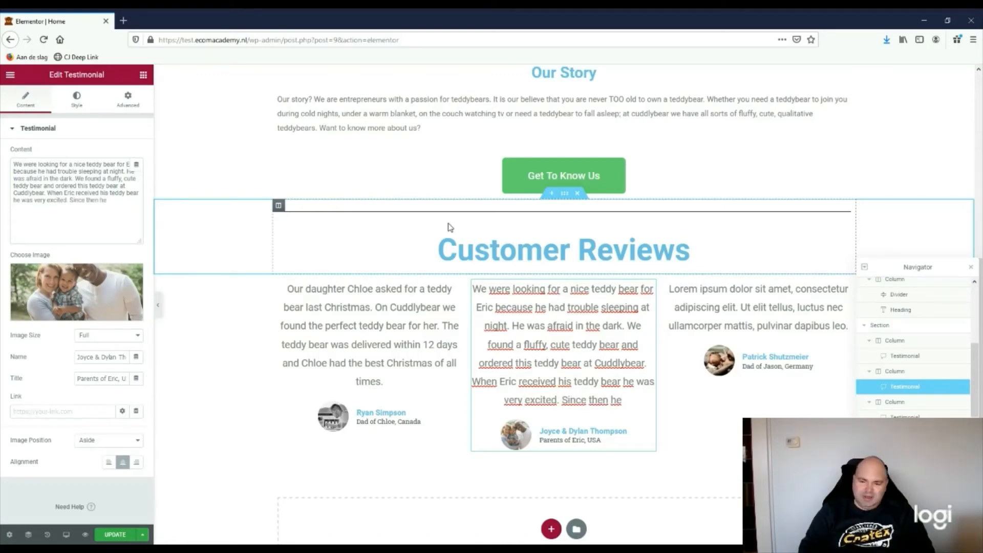
text( can sleep)
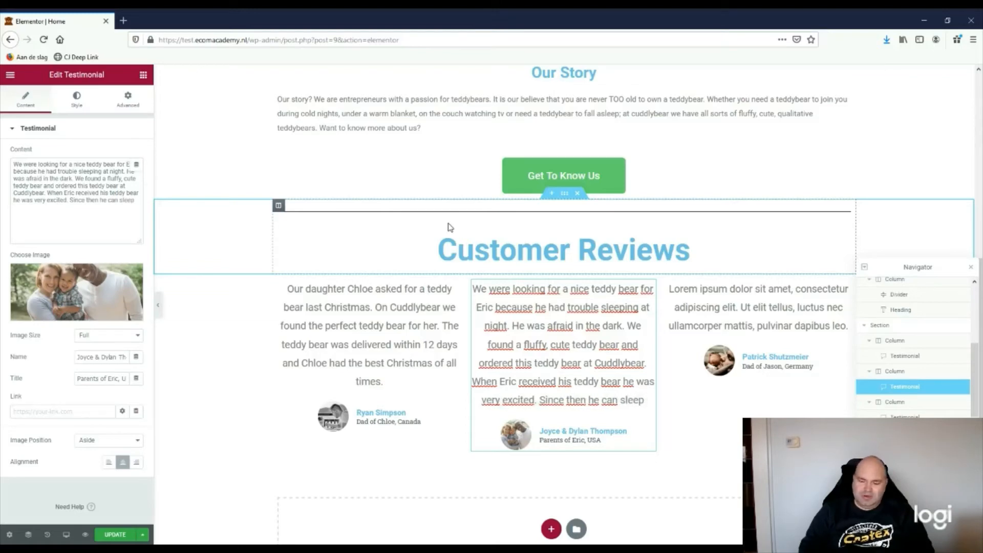
text( right a)
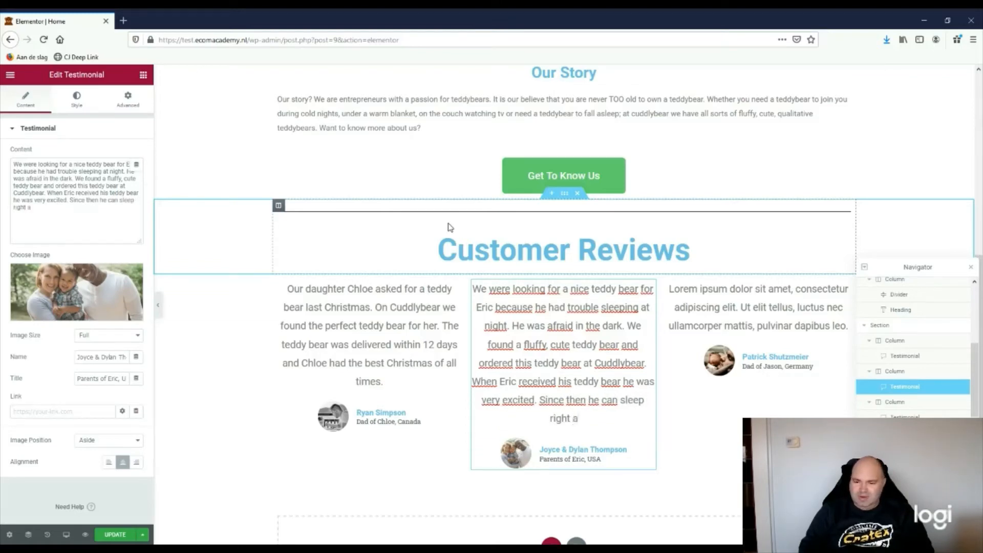
text(way and w)
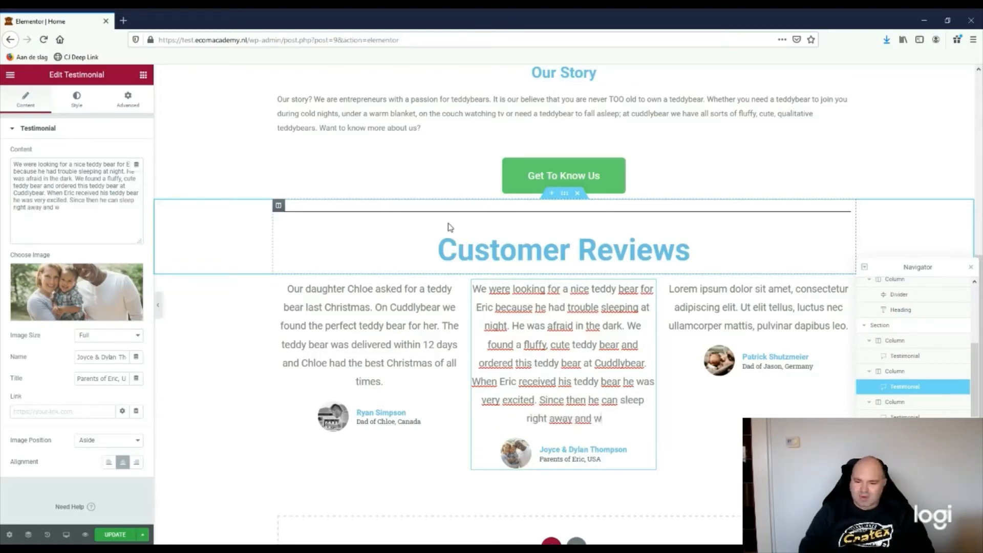
text(e have)
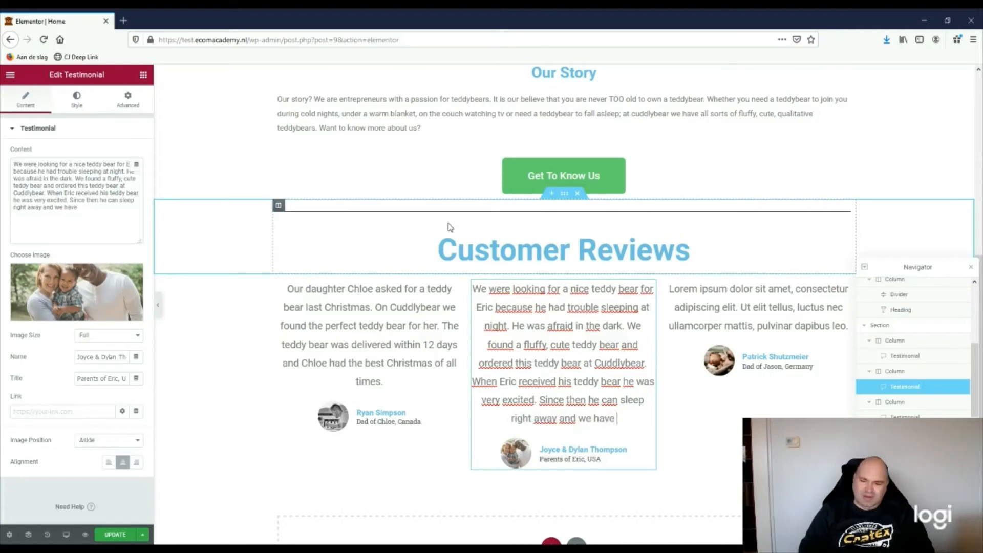
key(BackSpace)
key(BackSpace)
key(BackSpace)
key(BackSpace)
key(BackSpace)
key(BackSpace)
key(BackSpace)
key(BackSpace)
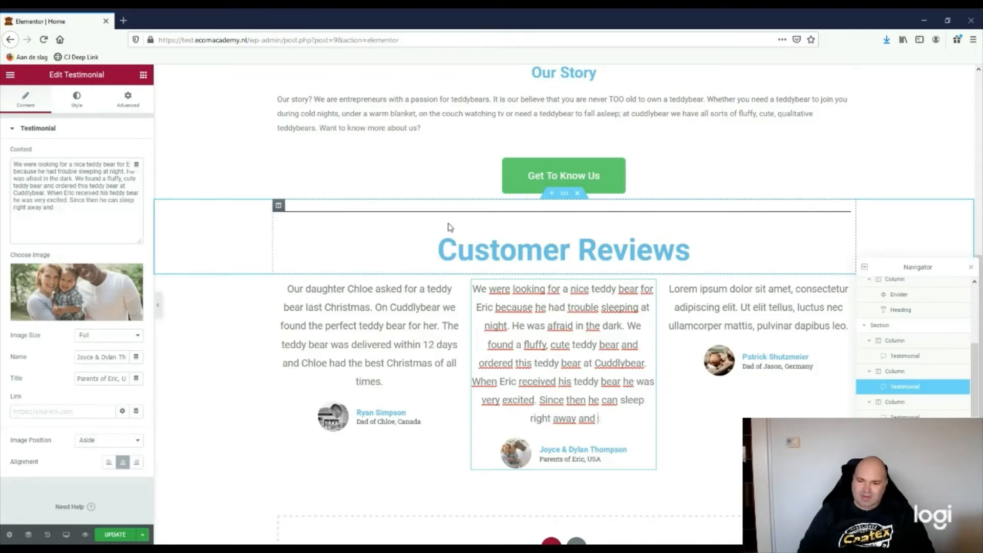
key(BackSpace)
key(BackSpace)
key(BackSpace)
key(BackSpace)
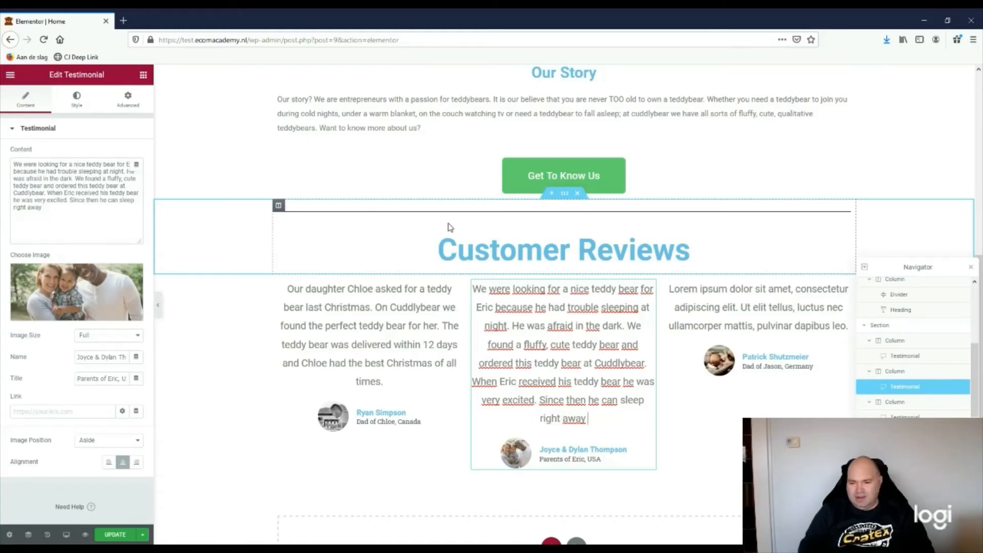
Finish the second testimonial's review with "and he is not afraid in the dark anymore."
text(and he is not )
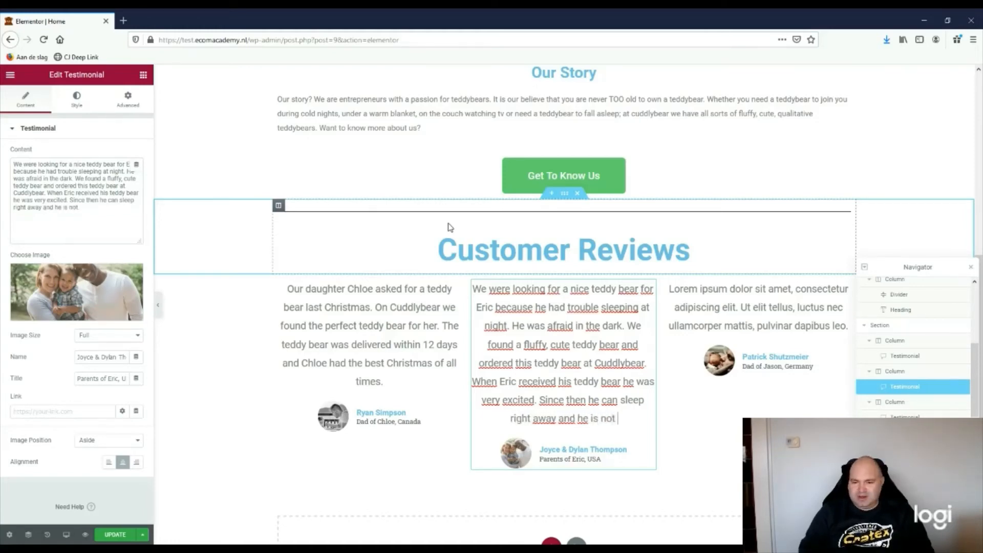
text(afraid in the)
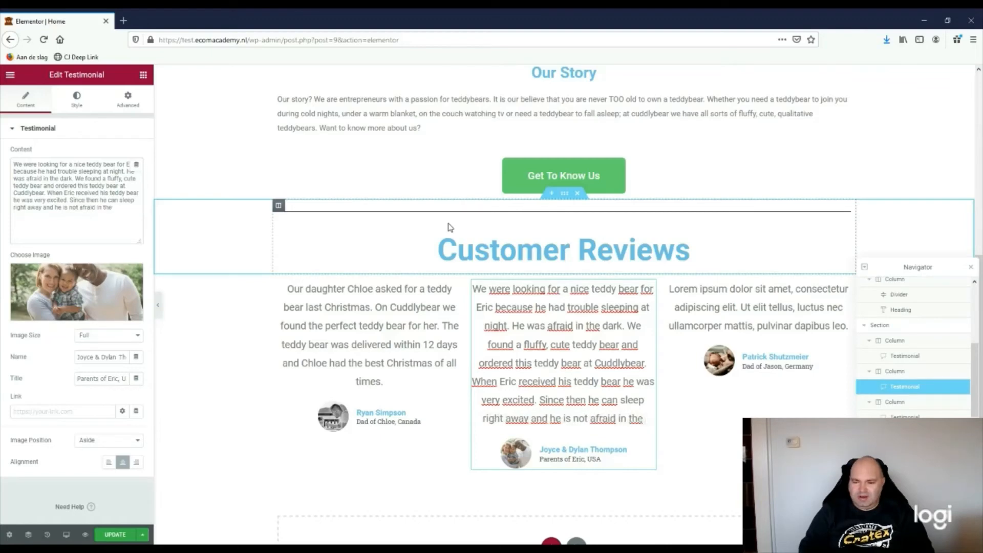
text( dark anymore)
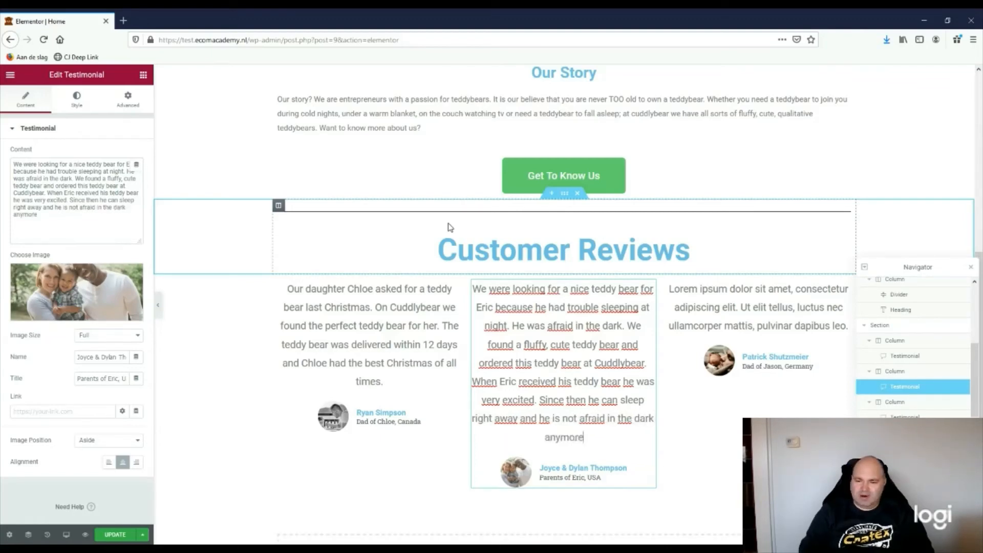
text(.)
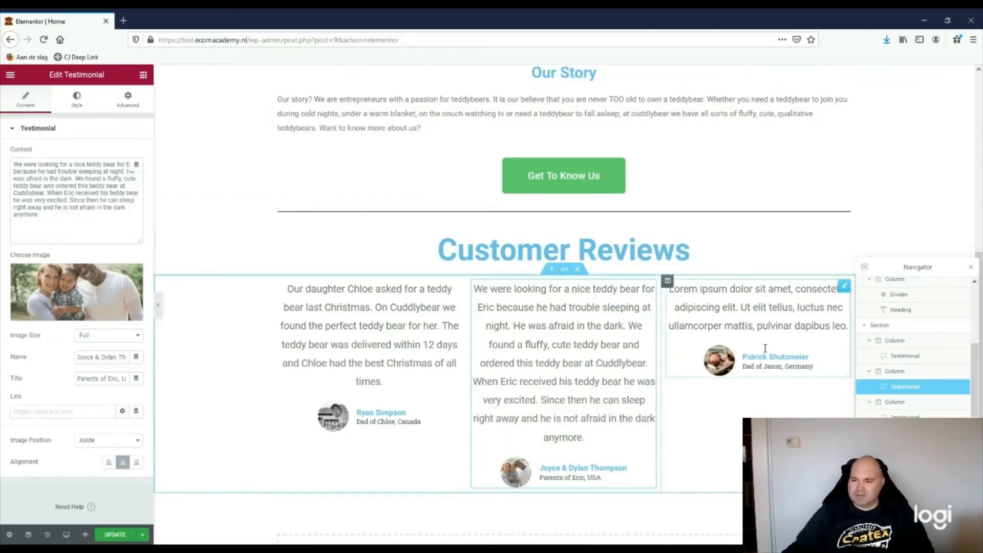
Replace the third testimonial's placeholder text with "For", the child's first name and ", my wife and I were looking for"
click(765, 348)
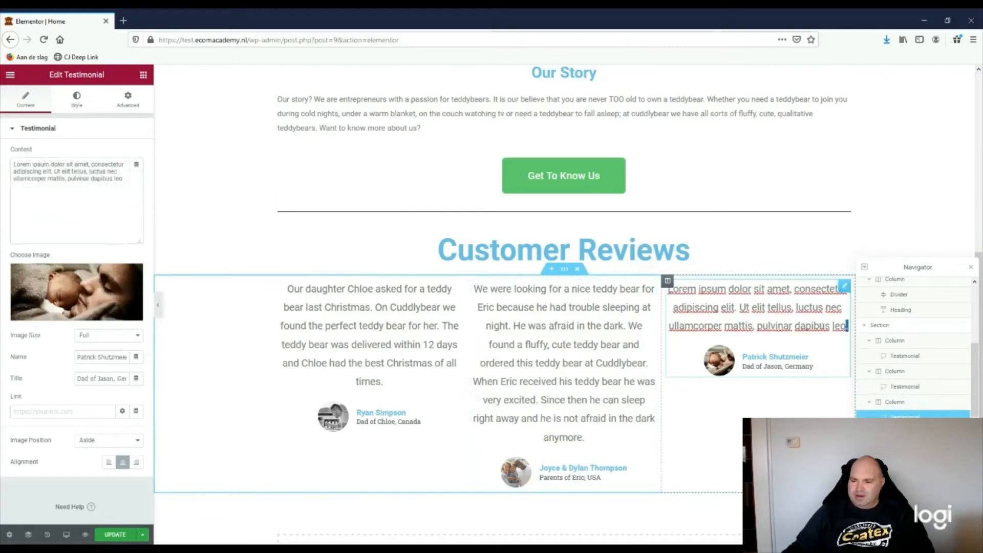
drag(848, 326, 667, 294)
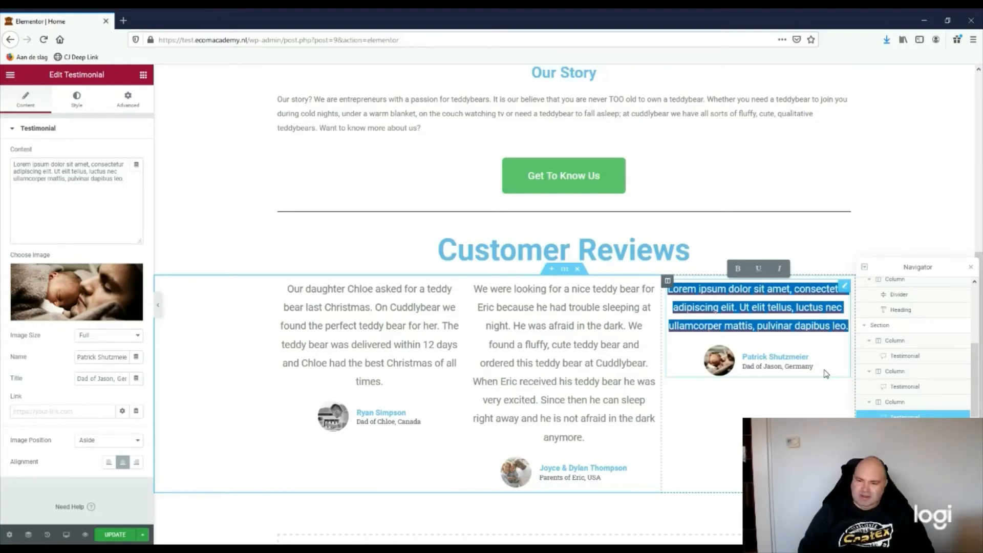
text(For Jason)
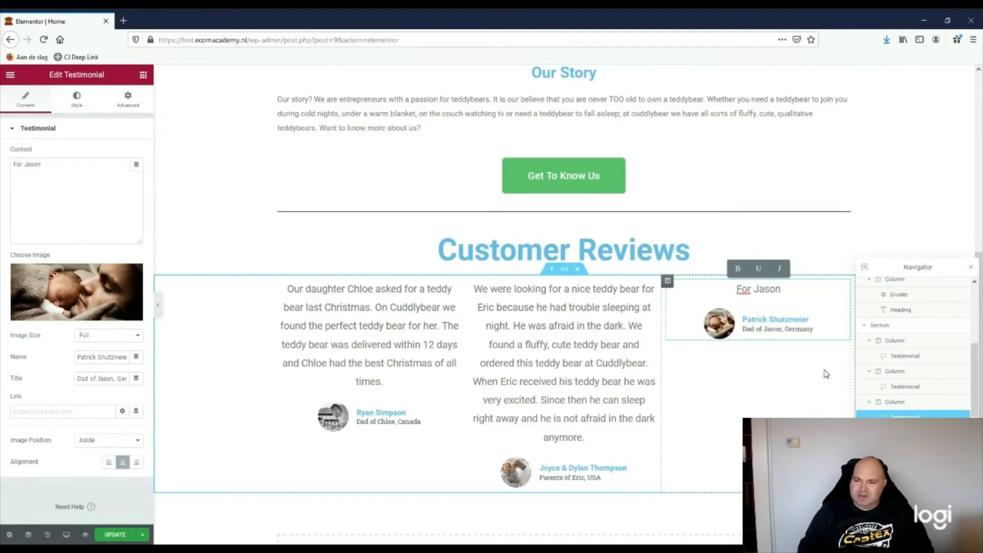
text(, my )
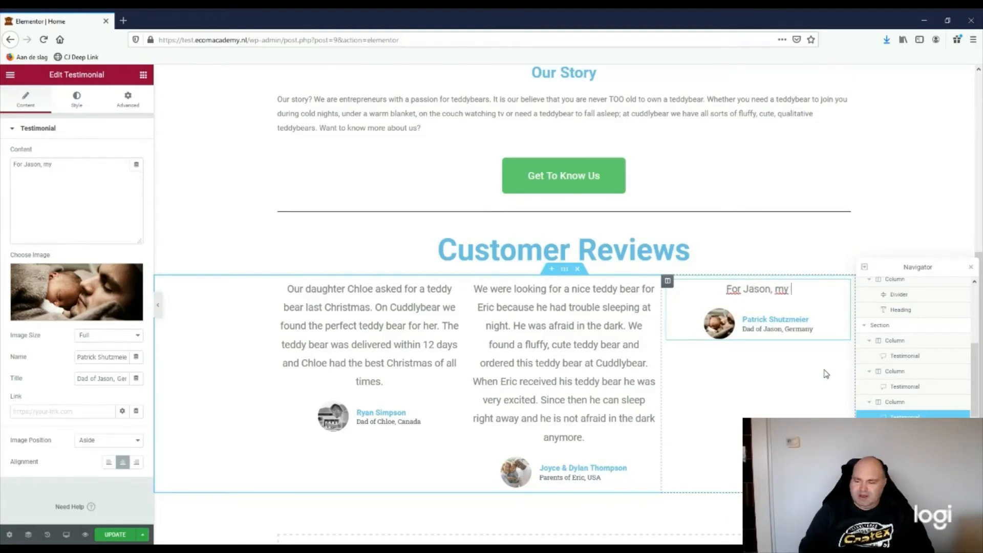
text(wife and)
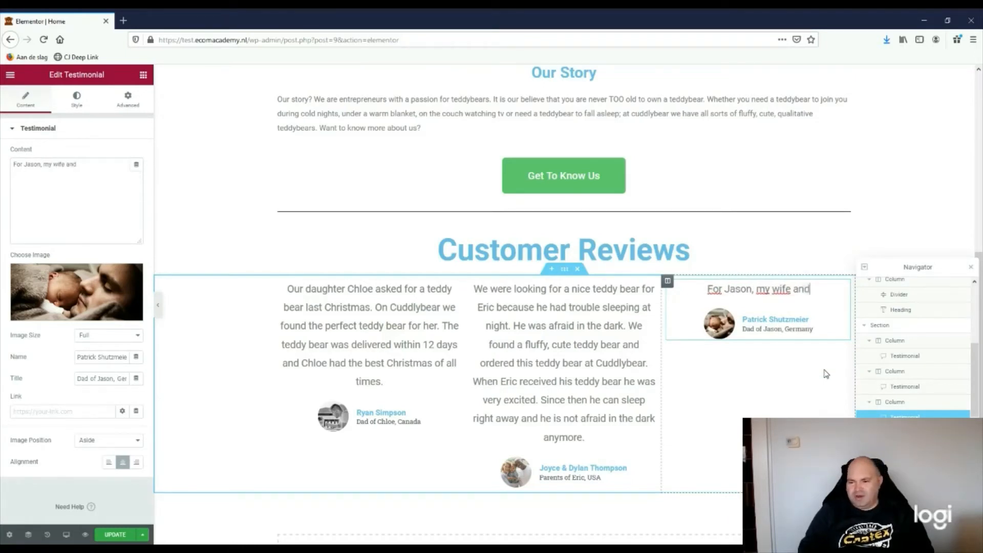
text( I were lo)
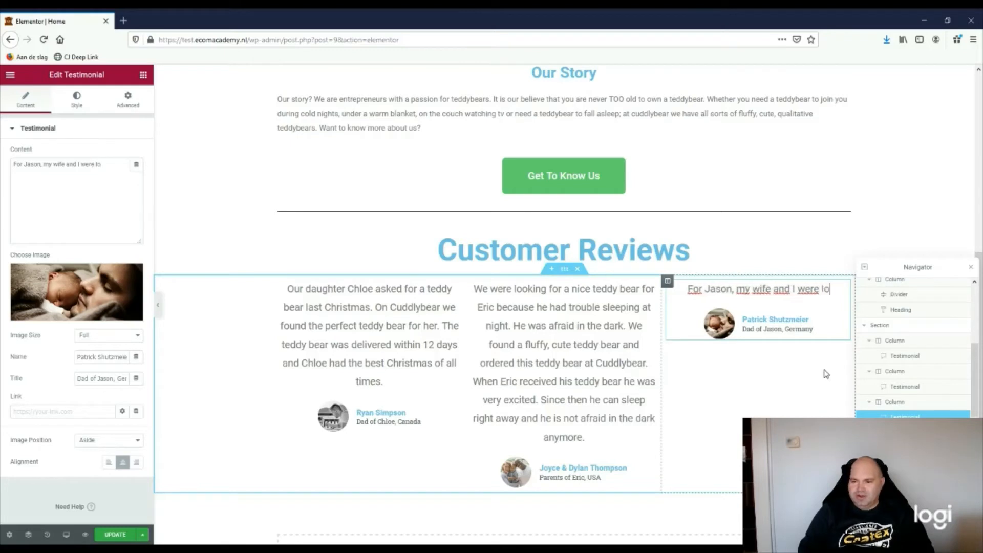
text(oking fo)
text(r)
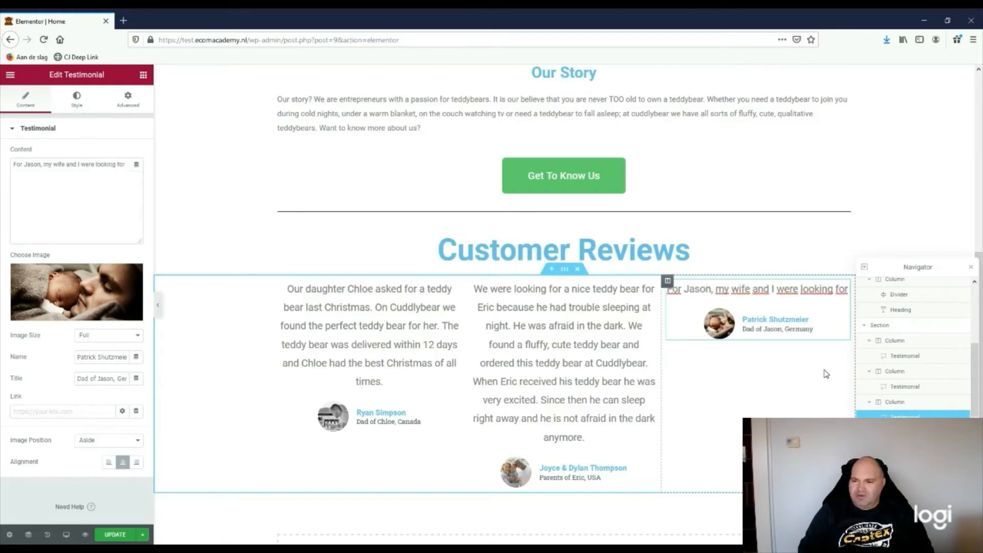
Continue the third testimonial's review with "a nice teddy bear for our newborn son."
text( a nice)
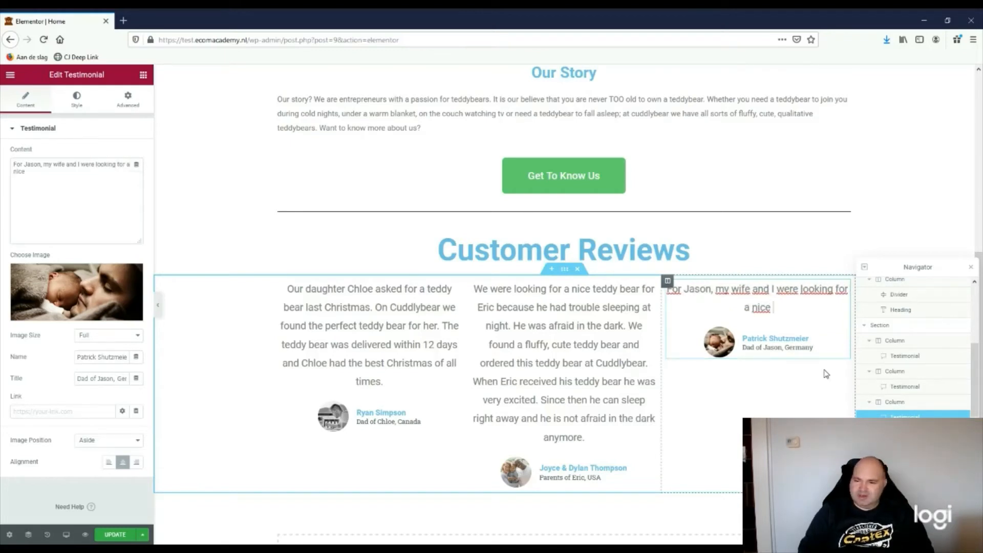
text( teddy bear)
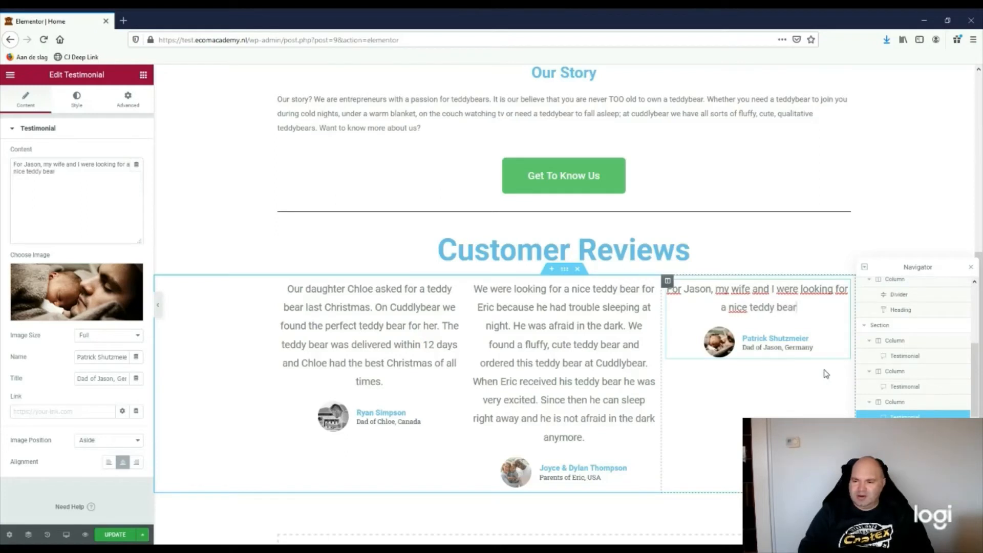
text( for our new)
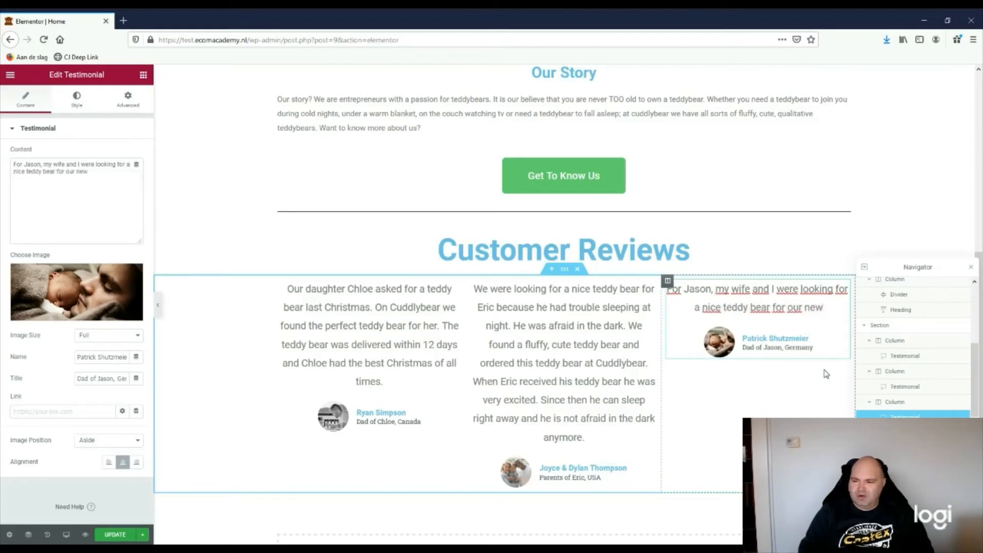
text(born son)
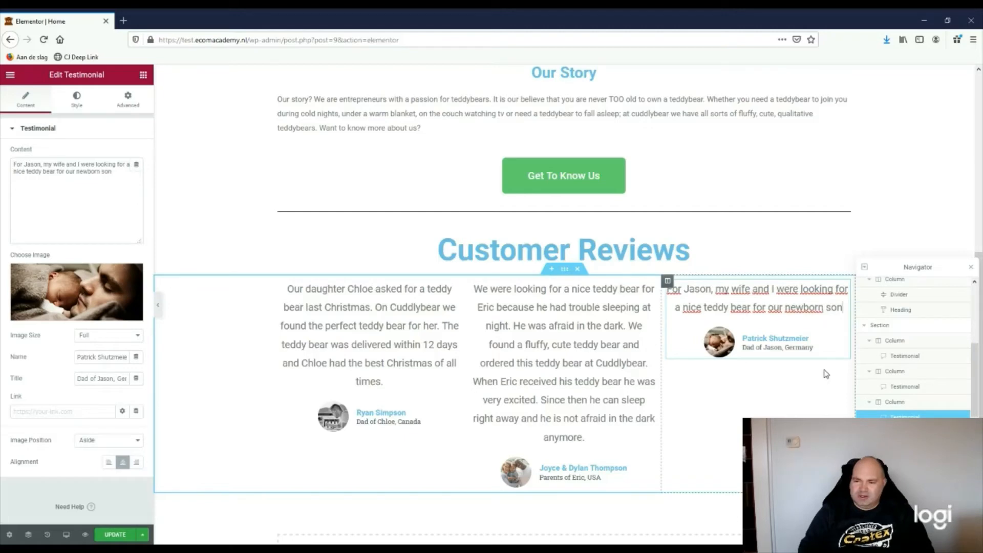
text(. )
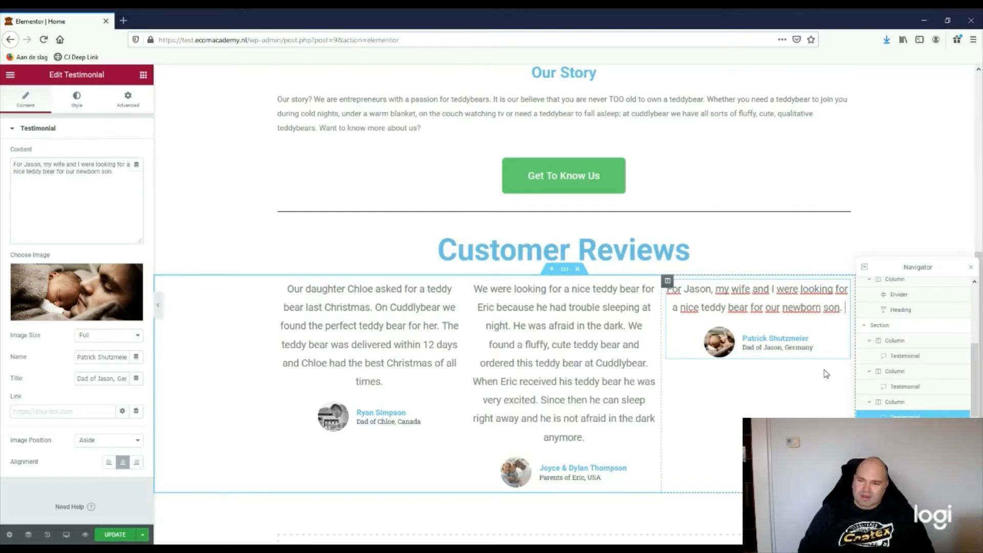
Add the sentence "This had to be a safe teddy bear and safety was very important to us." to the third testimonial's review
text(Thi)
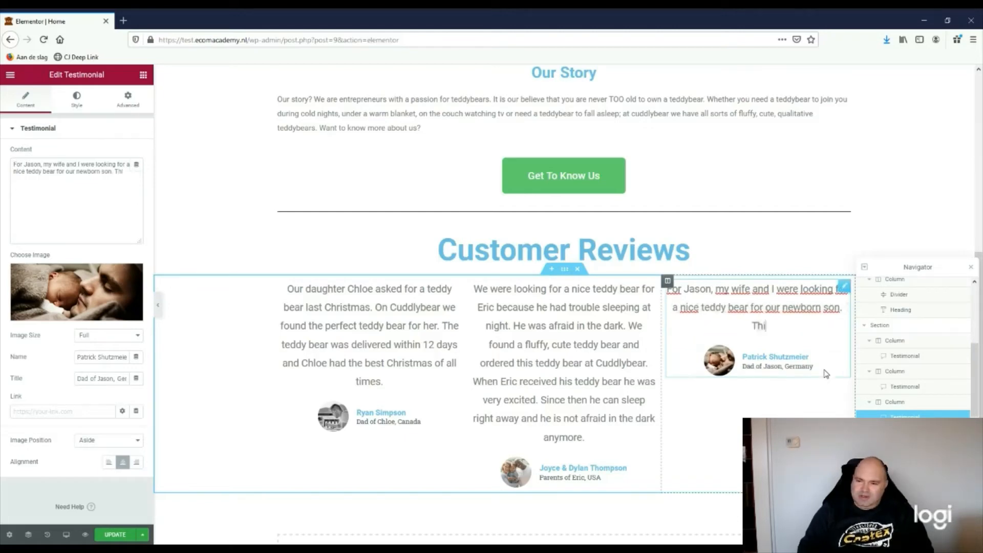
text(s had to be a)
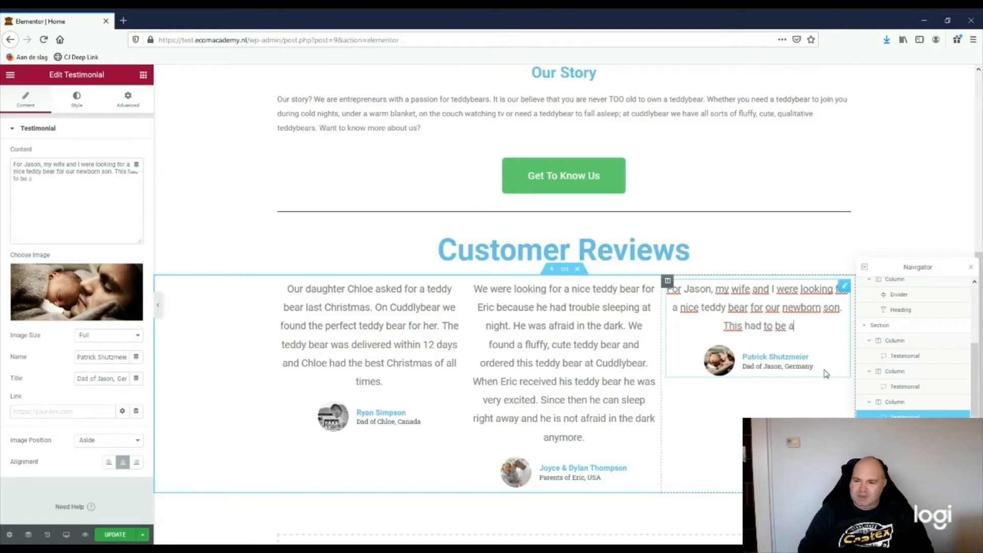
text( safe teddy bear)
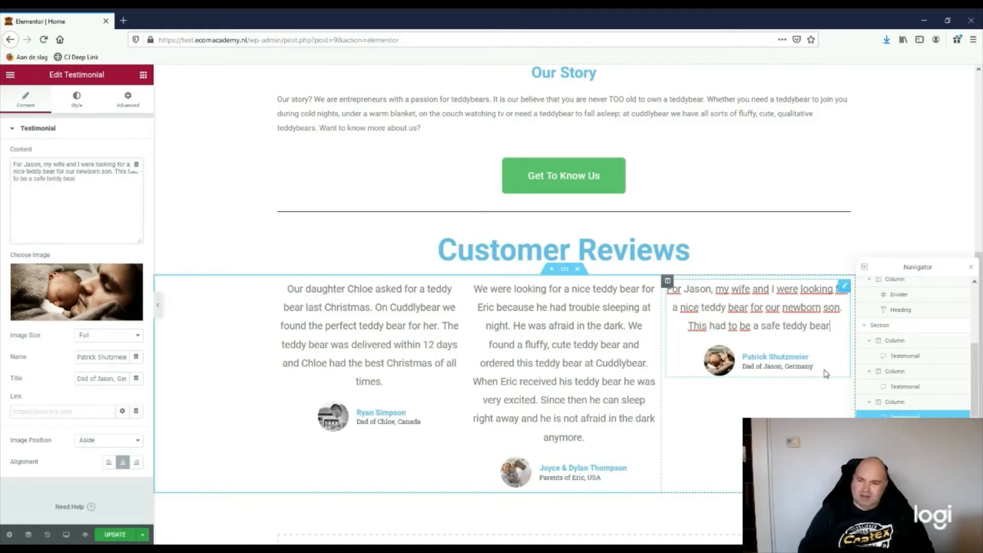
text( and sa)
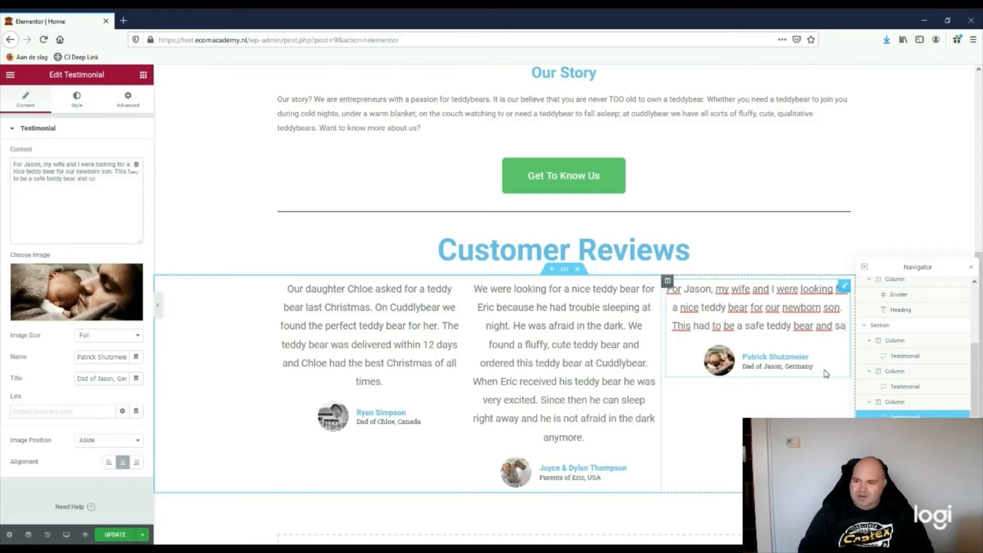
text(fety was)
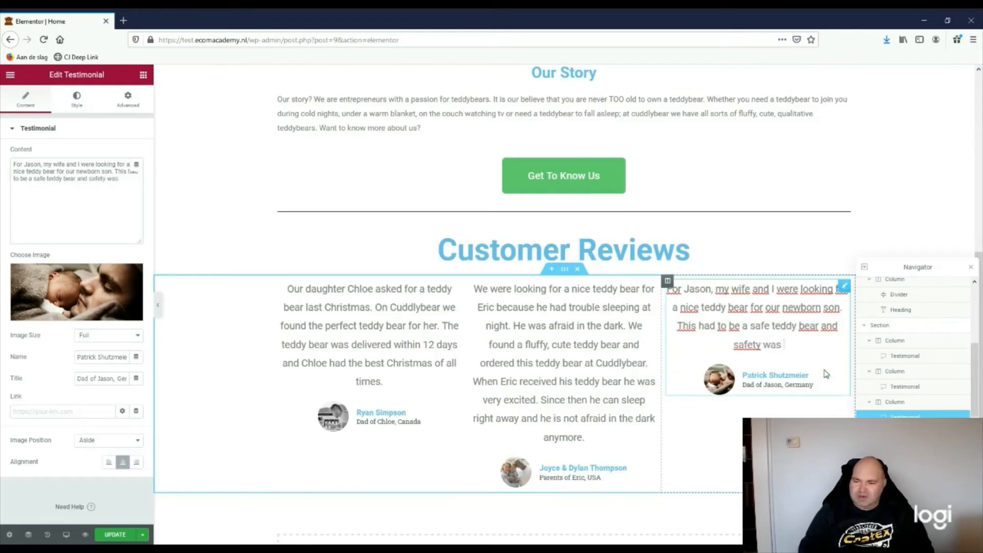
text( very i)
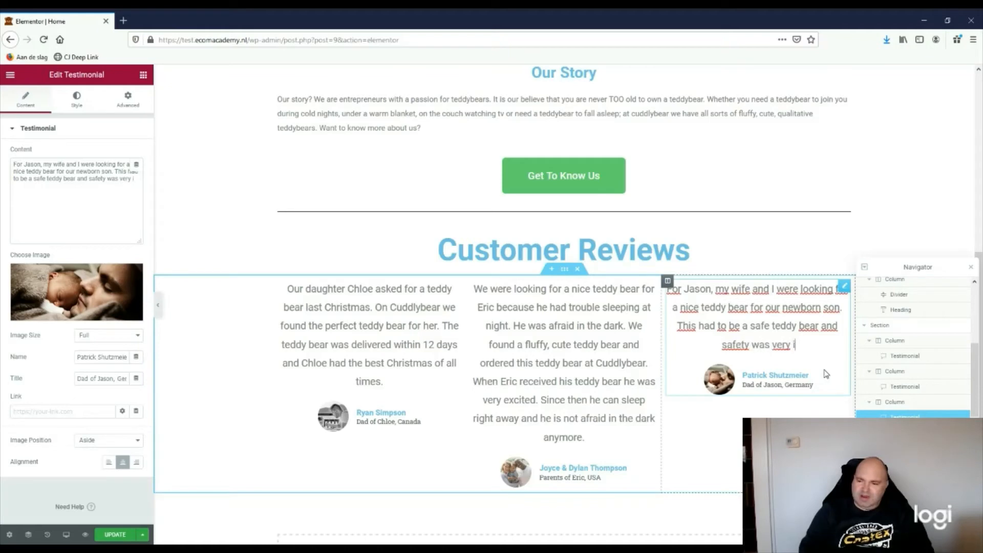
text(mportant t)
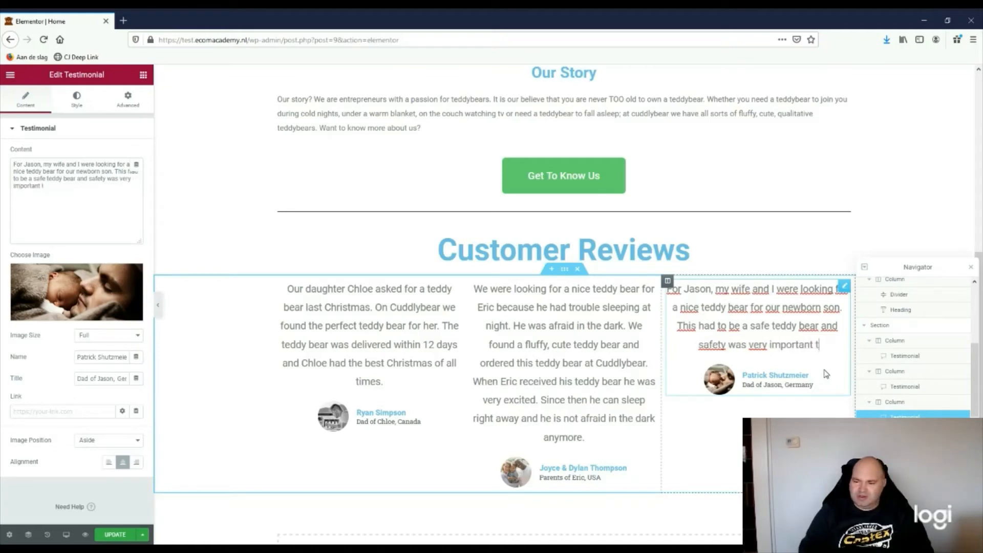
text(o us. We o)
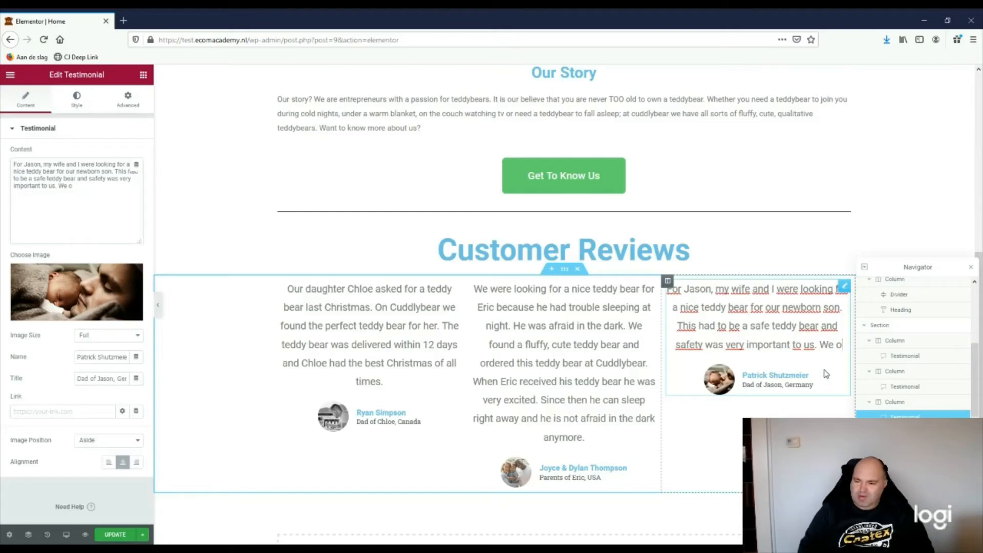
Add the sentence "We found a nice teddy bear on Cuddlybear that met this requirement." to the third testimonial's review
key(BackSpace)
text(foun)
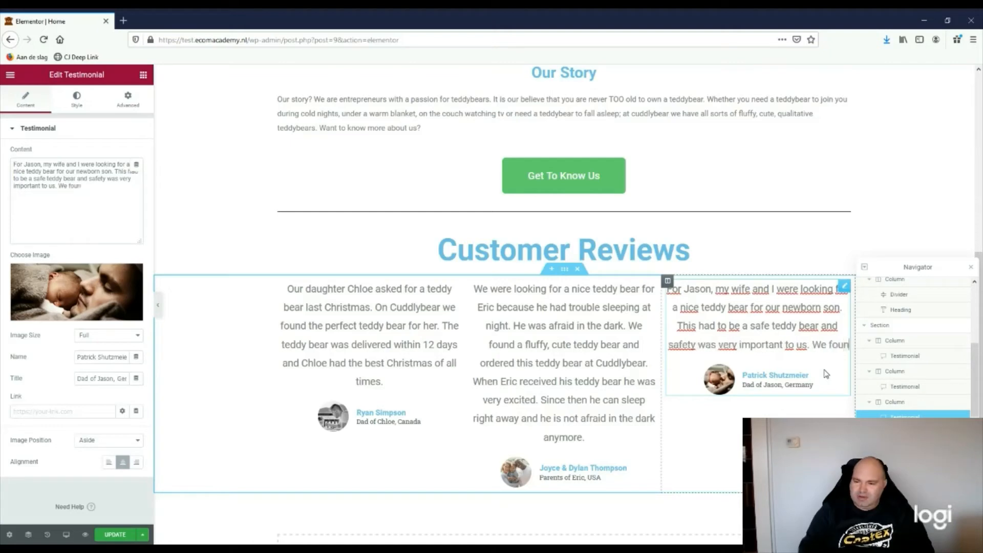
text(d a nice ted)
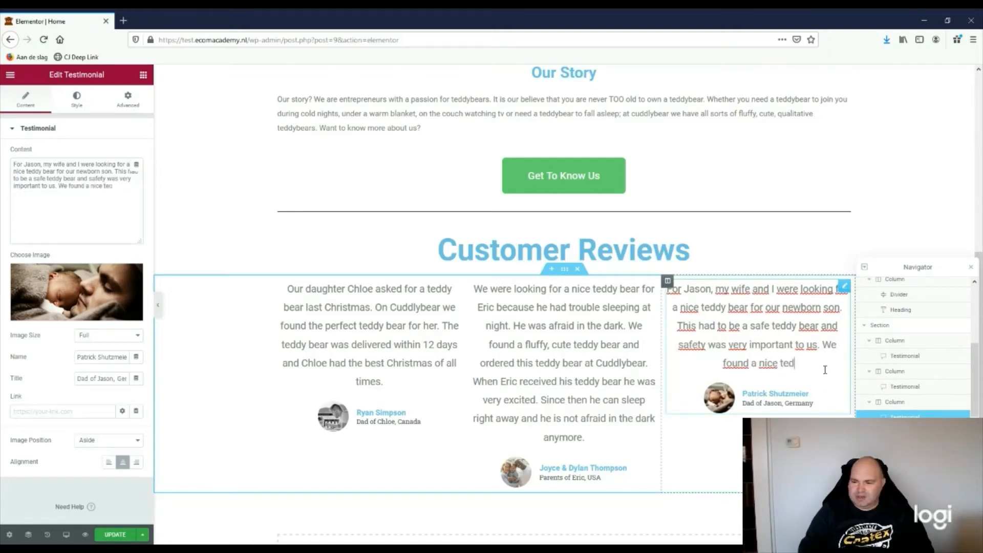
text(dy bear that)
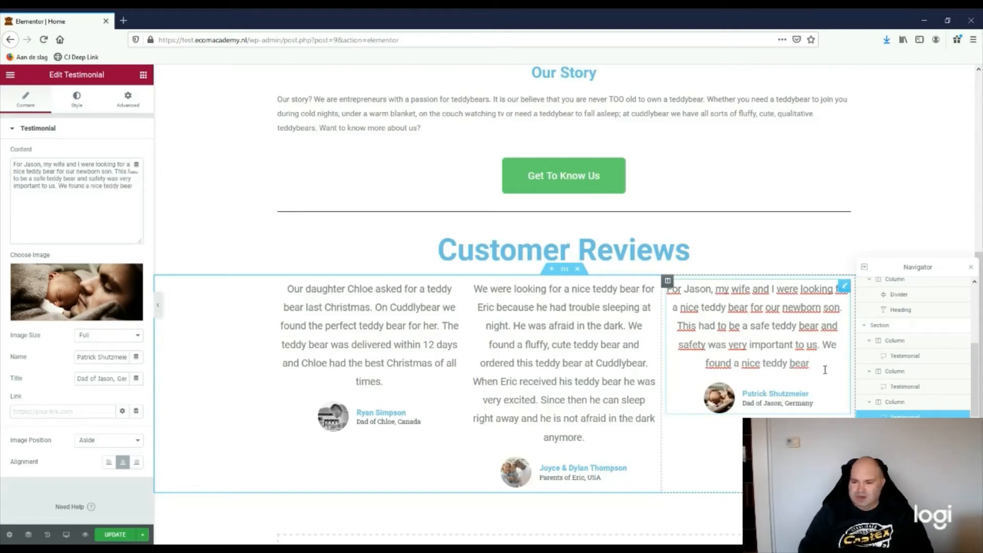
key(BackSpace)
key(BackSpace)
key(BackSpace)
key(BackSpace)
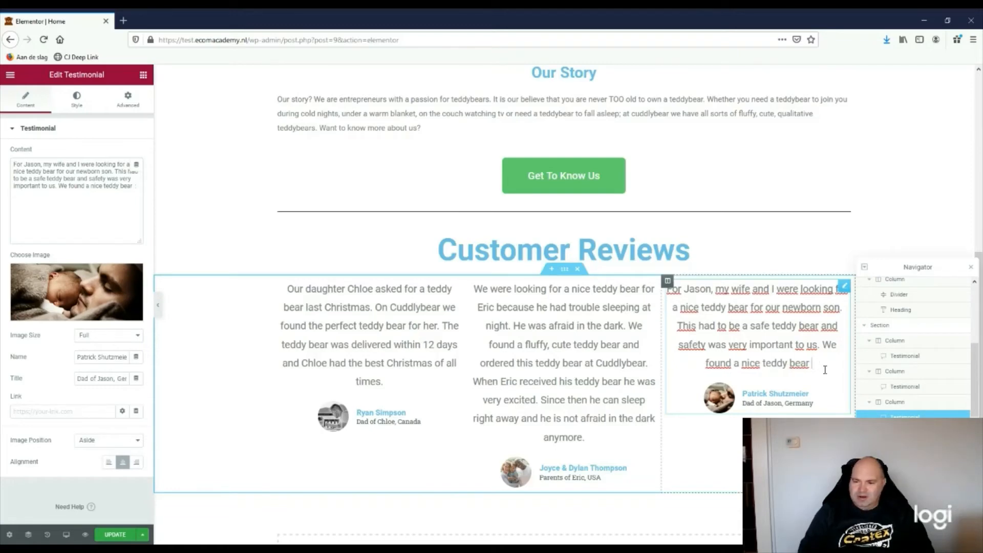
text(on Cuddl)
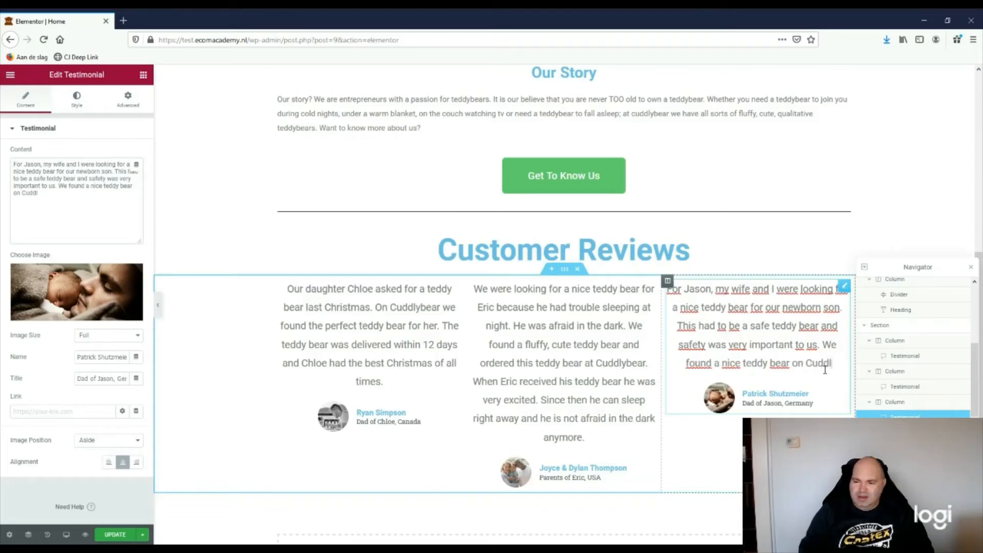
text(ybear that met )
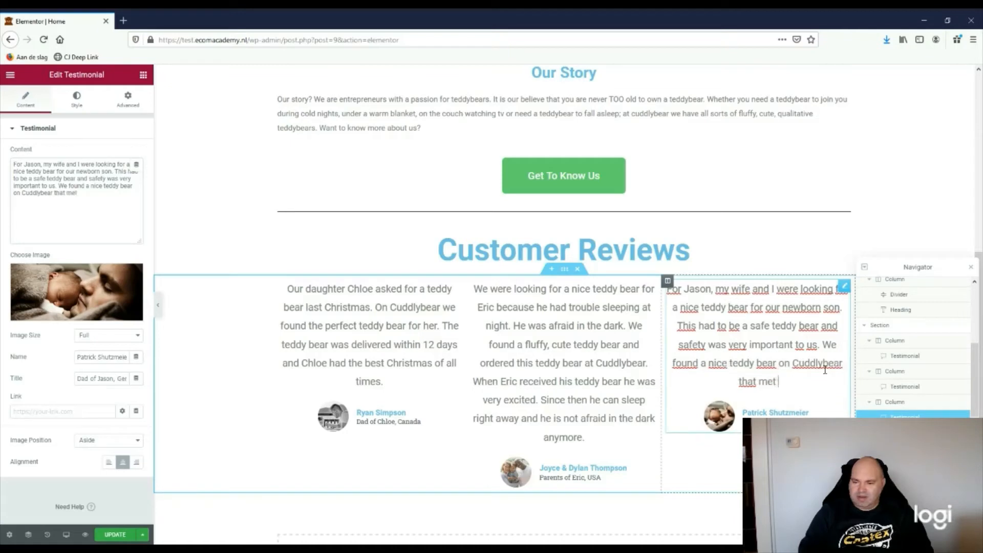
text(this requirement. )
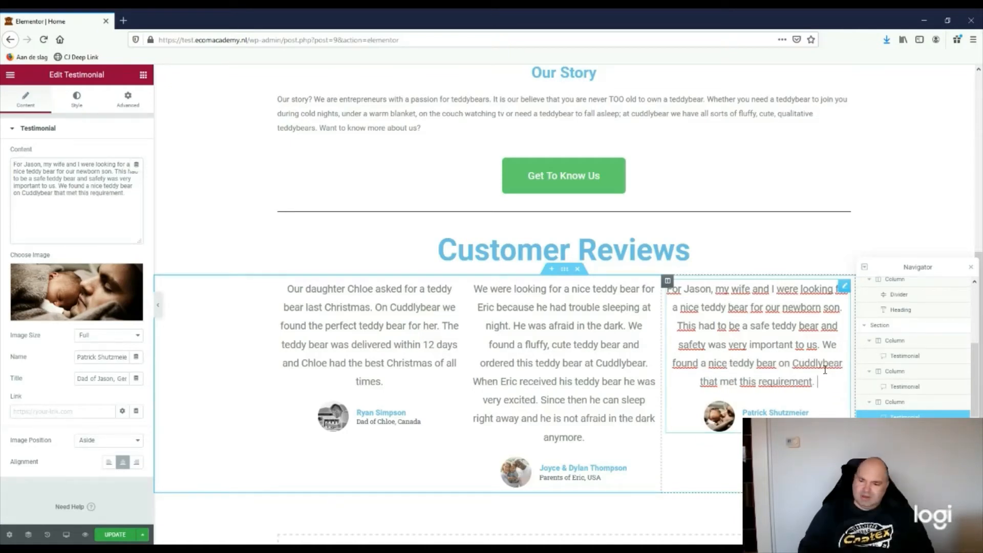
Continue the third testimonial's review with "My newborn son", the child's first name and "loves the teddy bear and"
text(W)
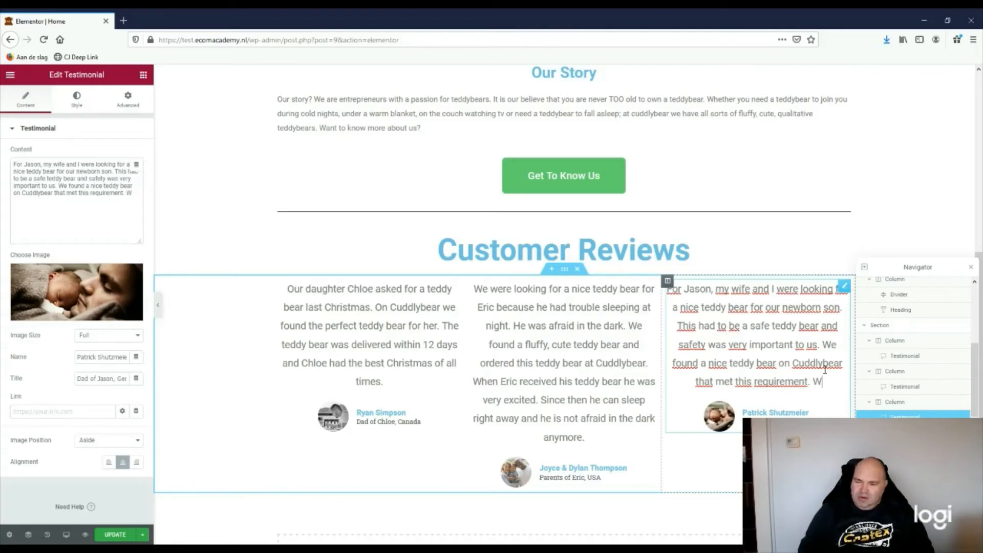
key(BackSpace)
text(My)
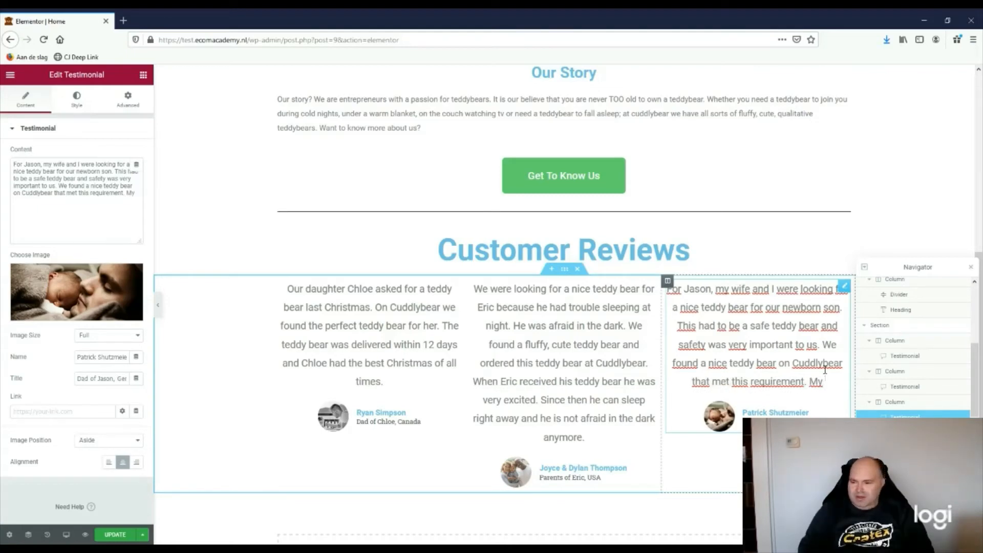
text( newborn son)
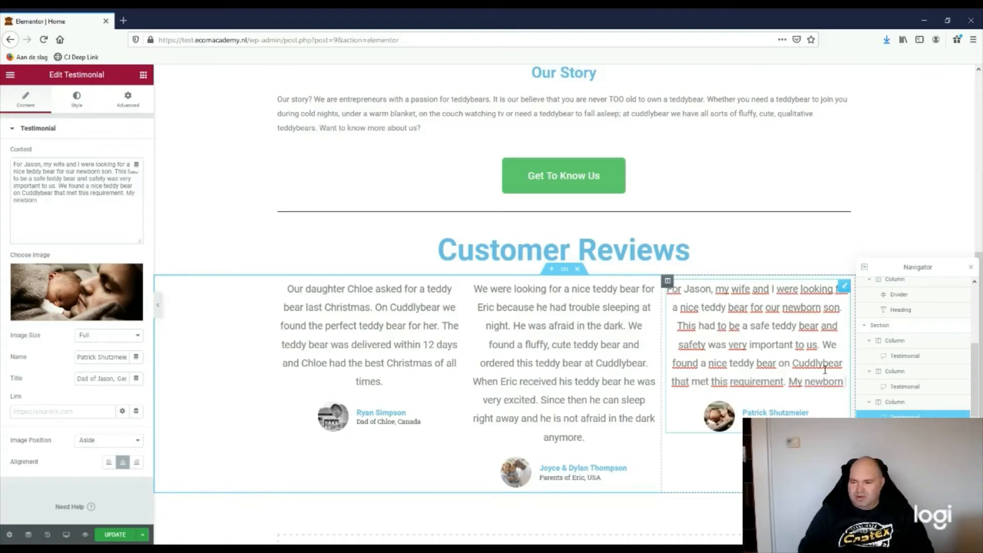
text( J)
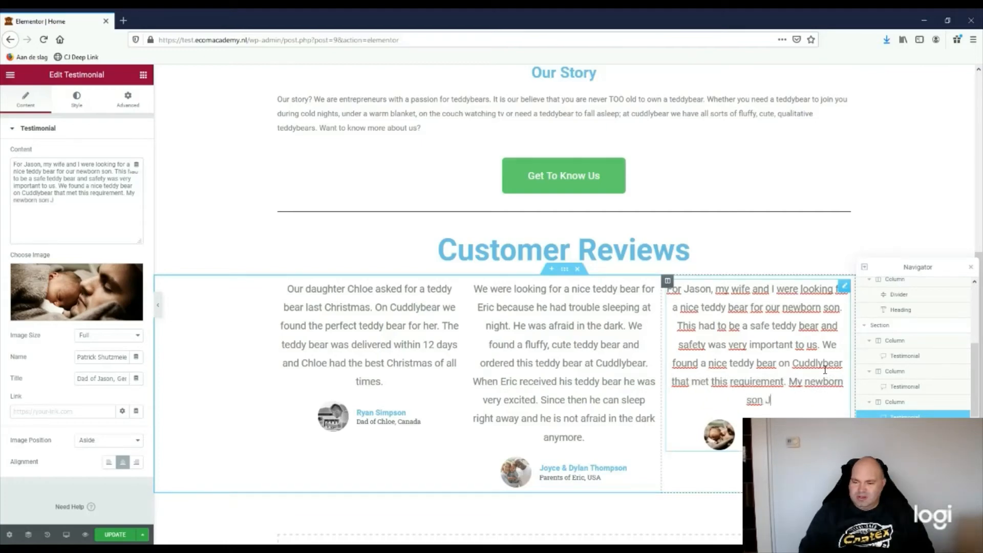
text(ason loves)
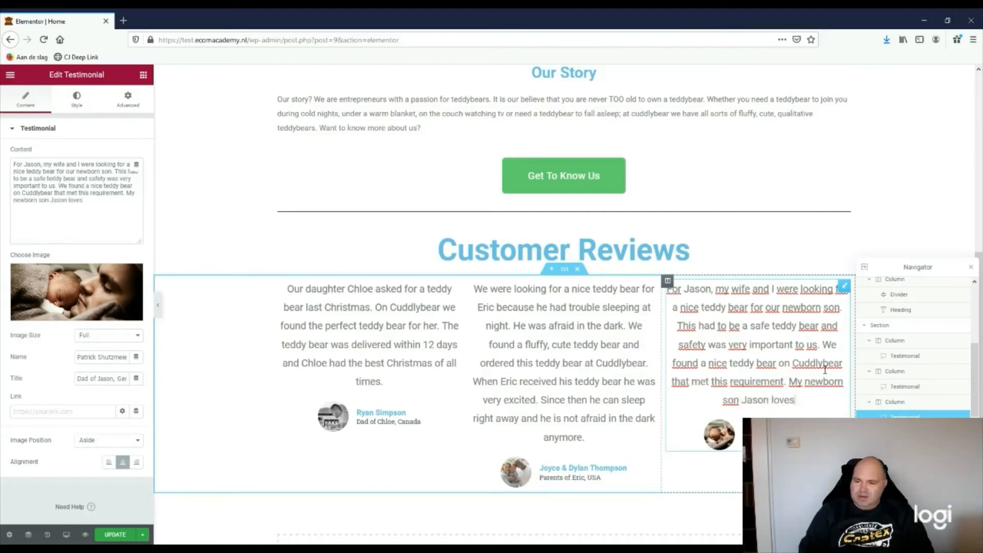
text( the teddy)
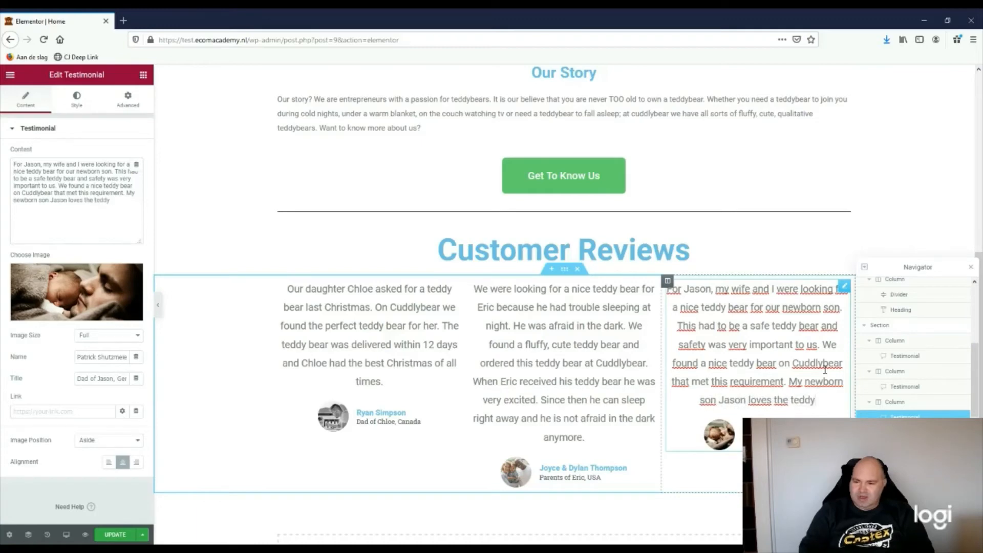
text( bear and )
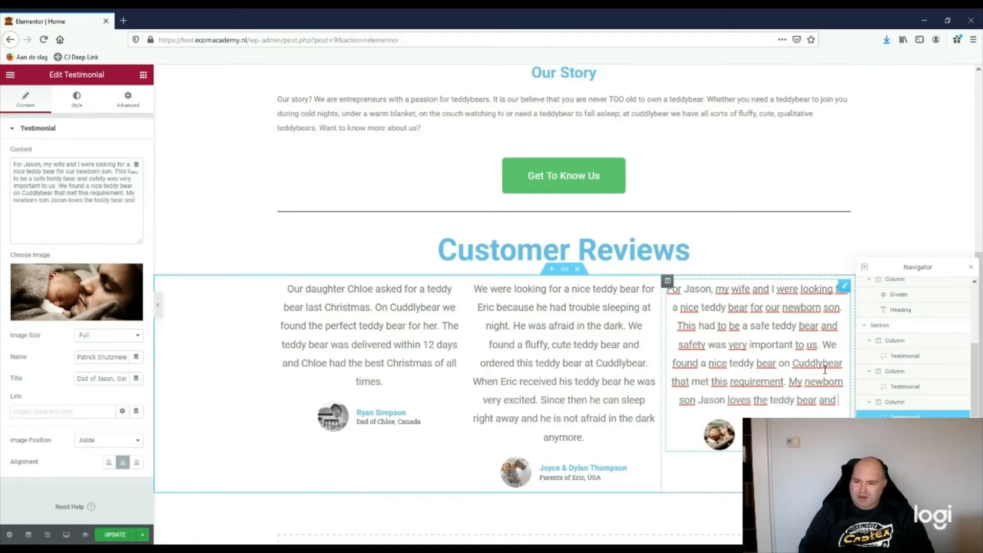
Finish the third testimonial's review with "immediately falls asleep with the teddy bear."
text(immed)
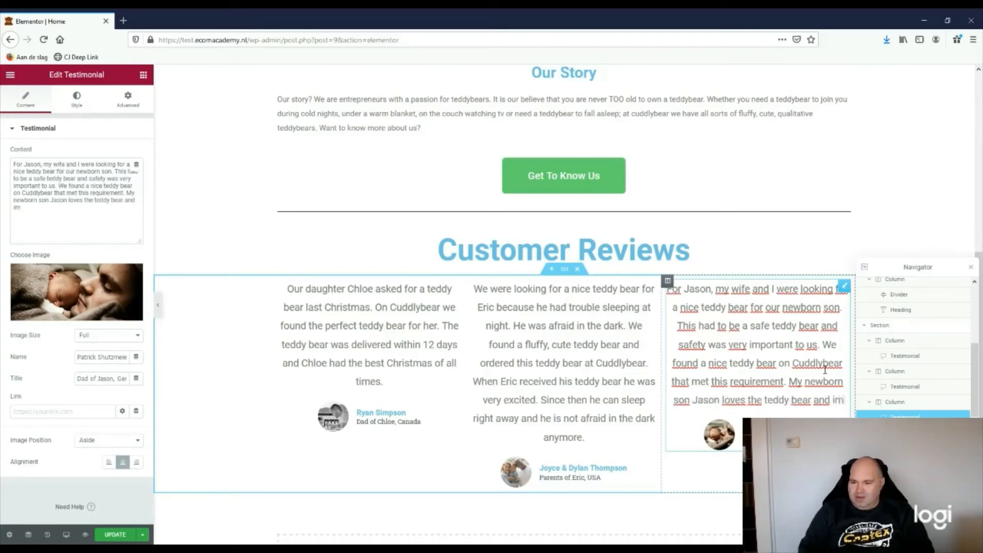
text(iately)
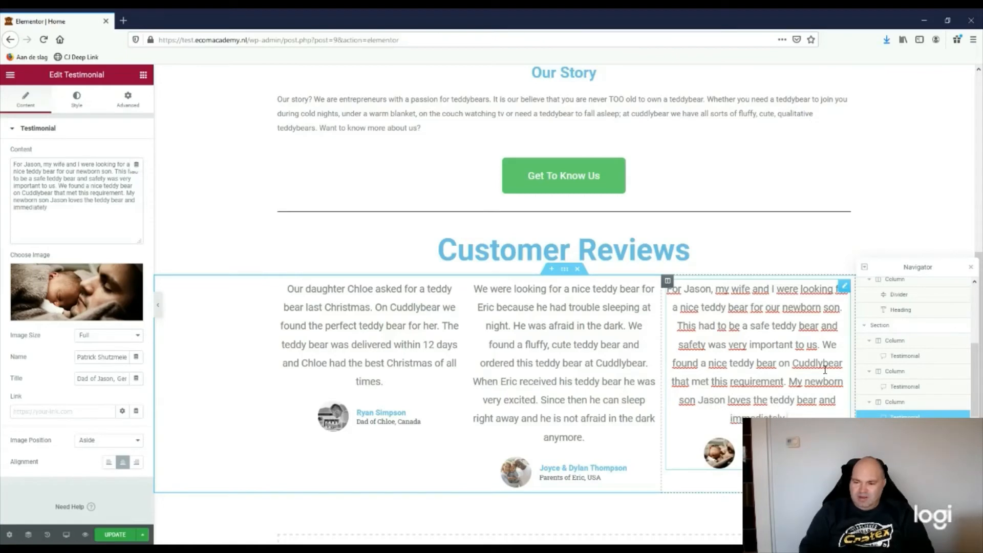
text( falls asle)
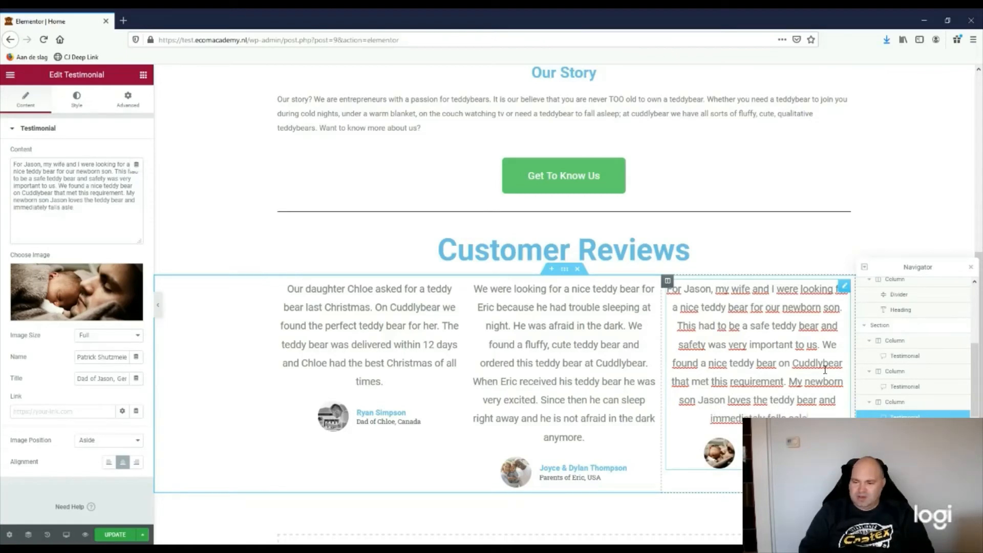
text(ep w)
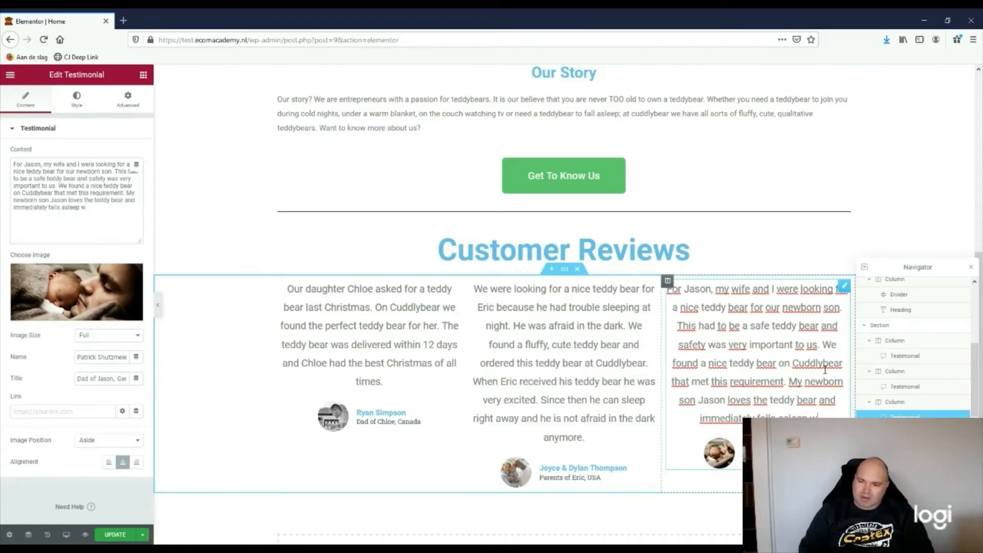
text(ith the t)
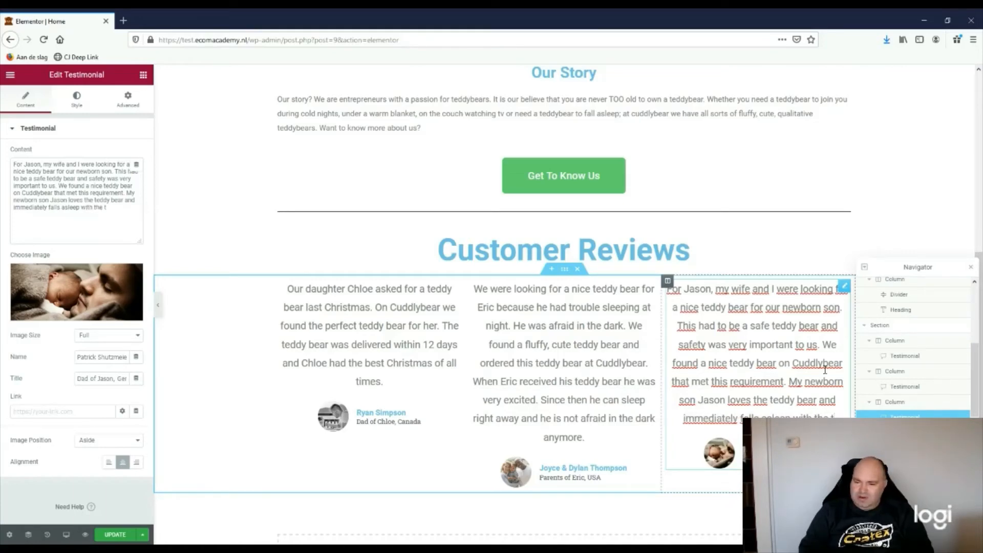
text(eddy b)
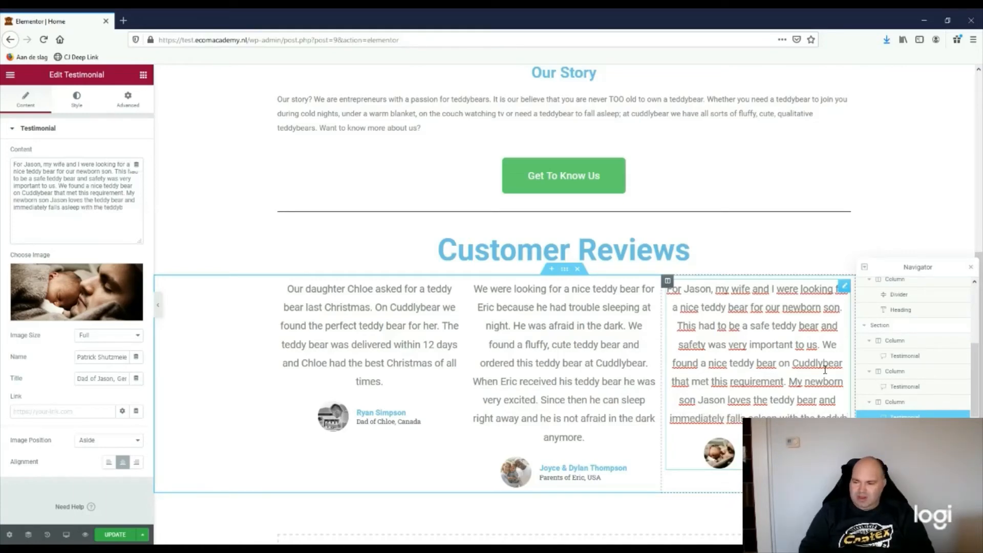
text(ear.)
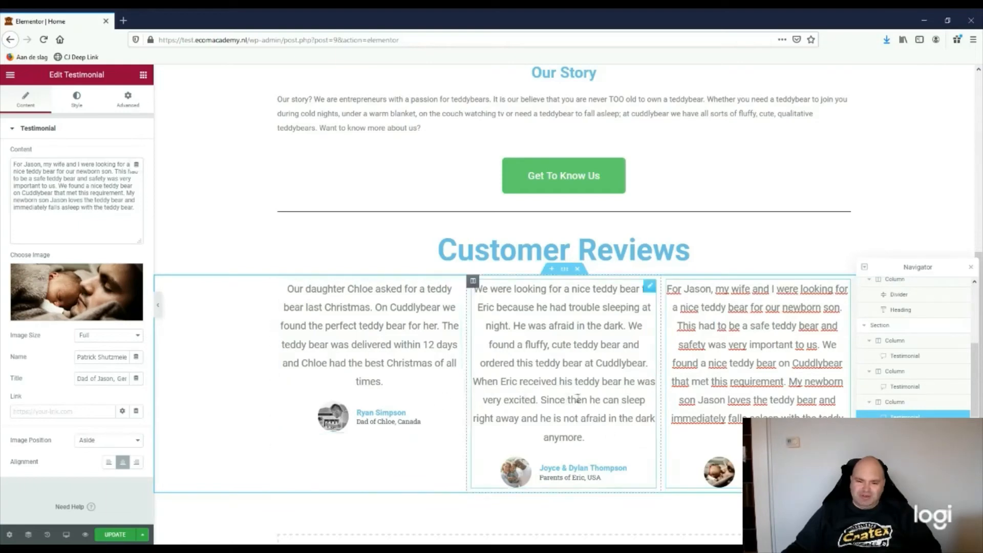
scroll(614, 404, down, 1)
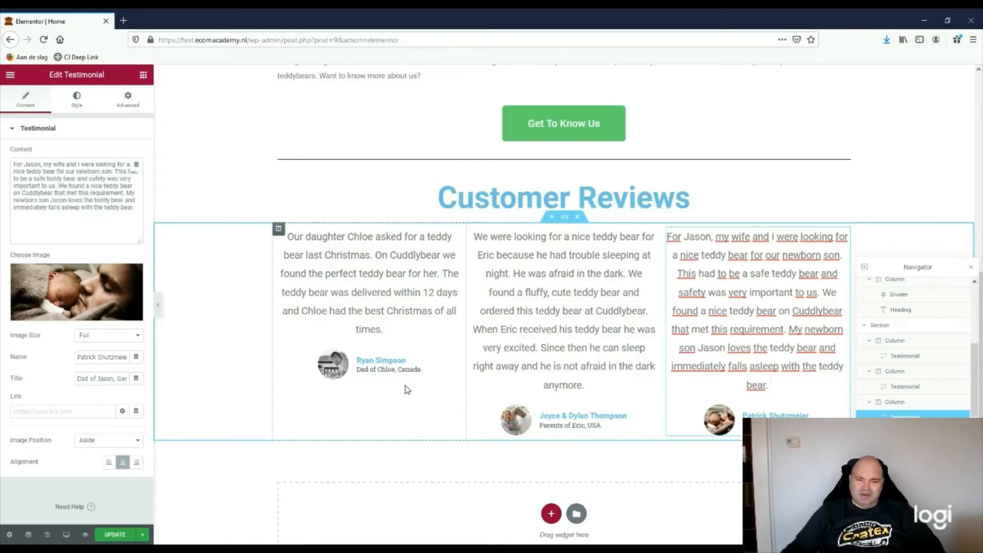
scroll(607, 497, up, 1)
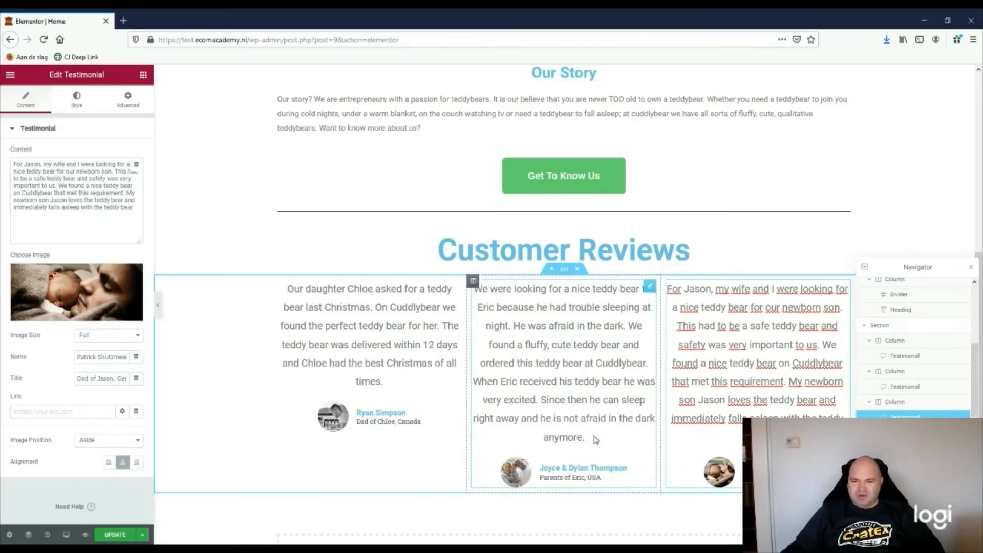
scroll(596, 439, down, 2)
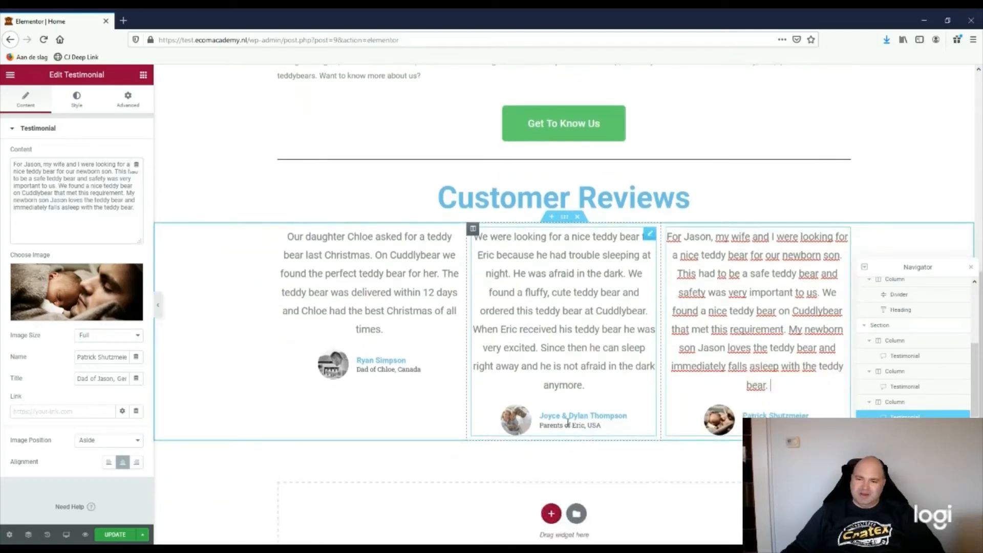
scroll(568, 411, up, 2)
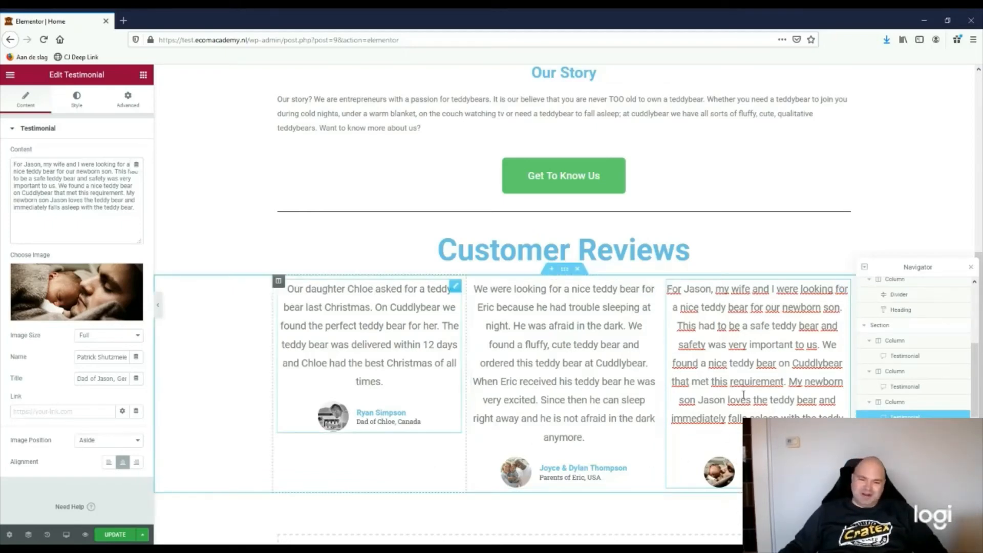
scroll(706, 408, down, 2)
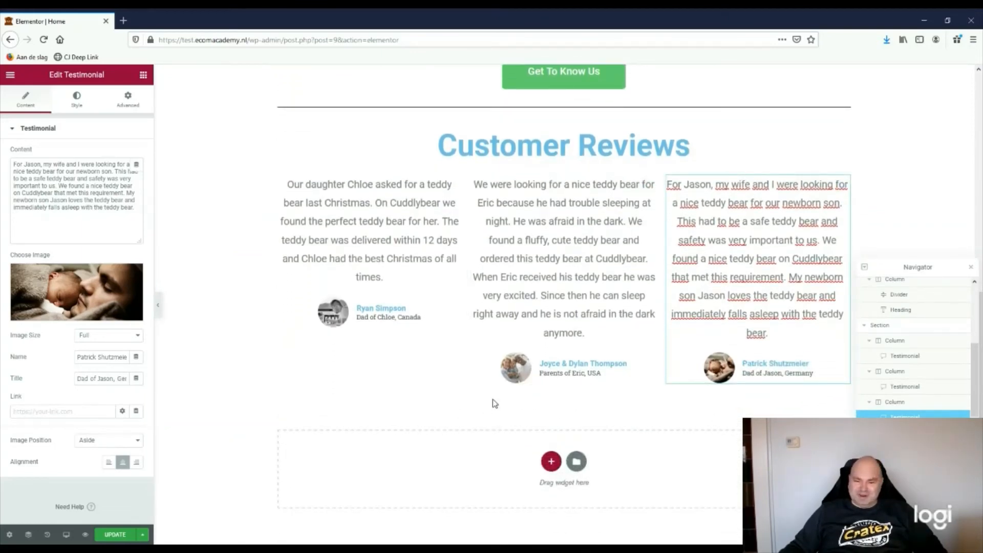
scroll(494, 403, up, 2)
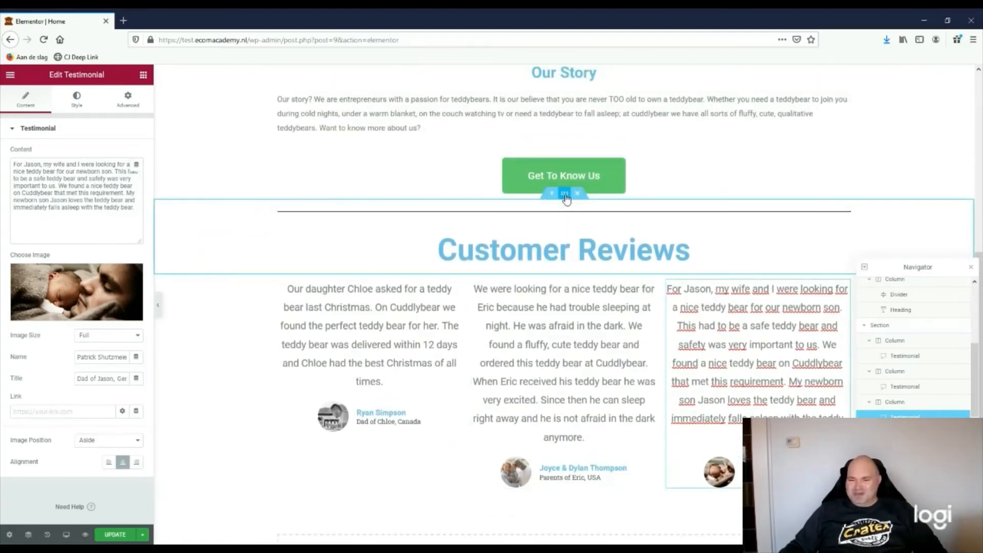
Duplicate the section with the divider and "Customer Reviews" heading, and delete the heading from the copy
scroll(567, 198, down, 1)
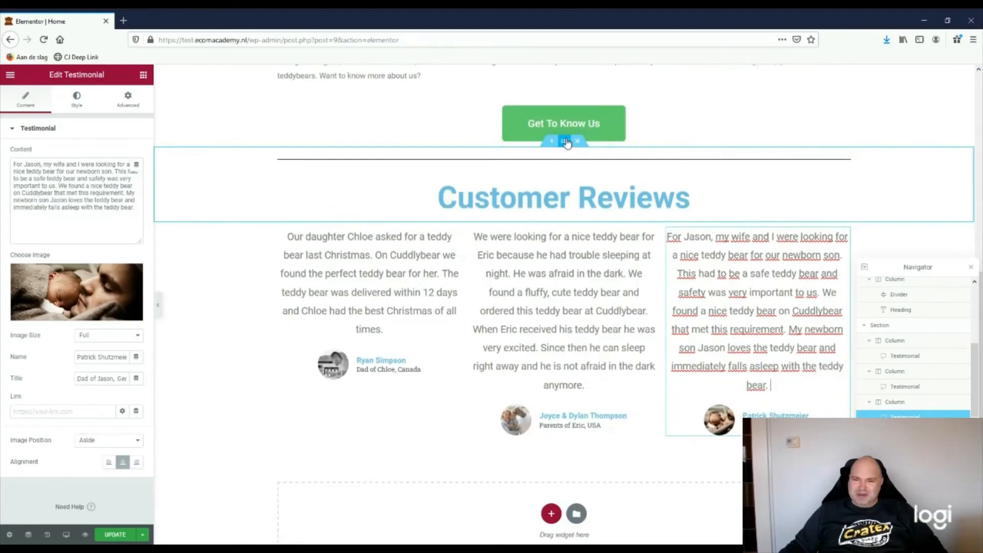
right_click(567, 142)
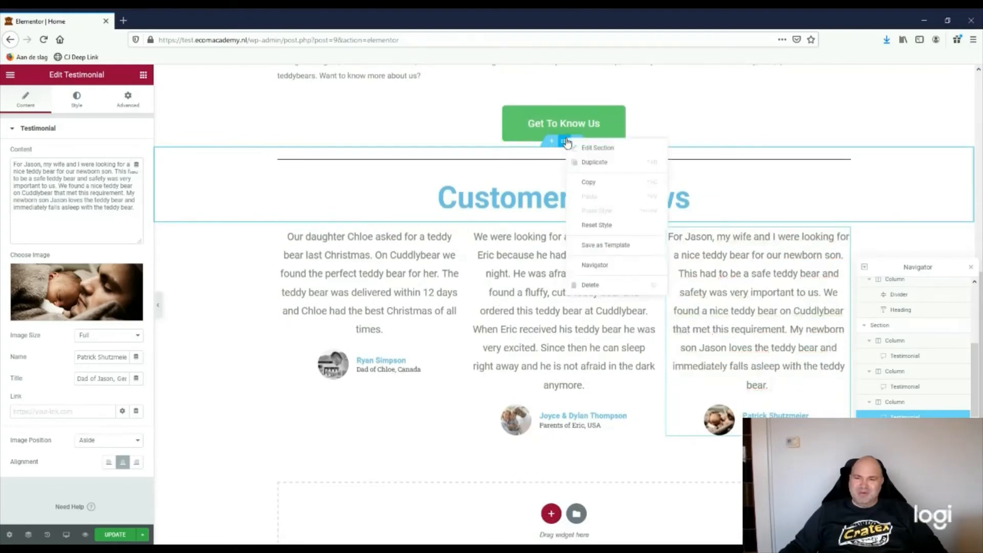
click(593, 163)
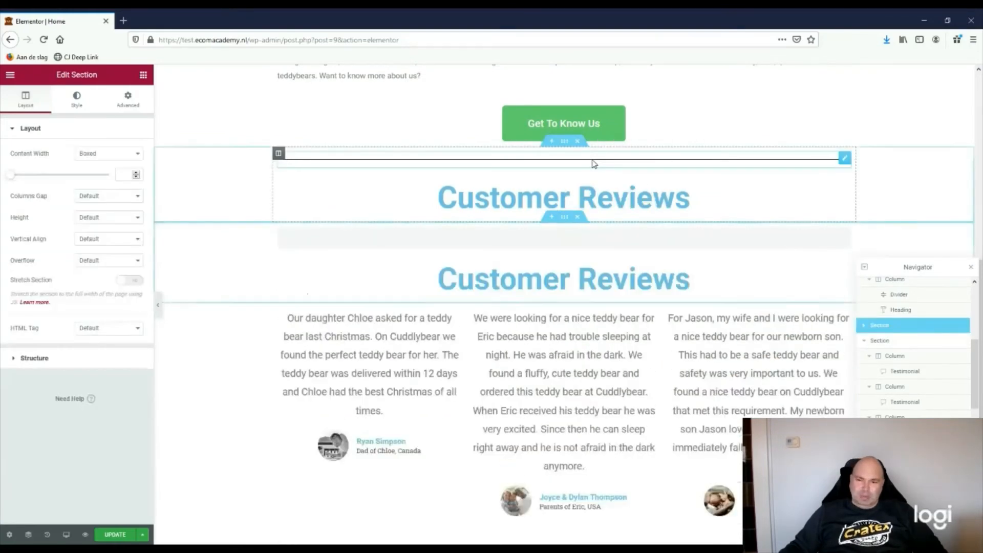
scroll(515, 305, down, 1)
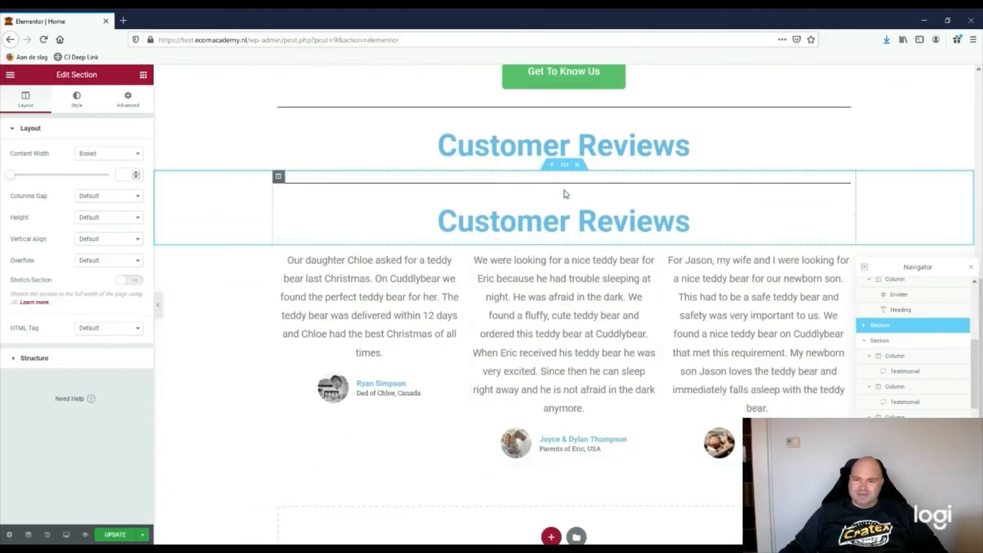
right_click(844, 210)
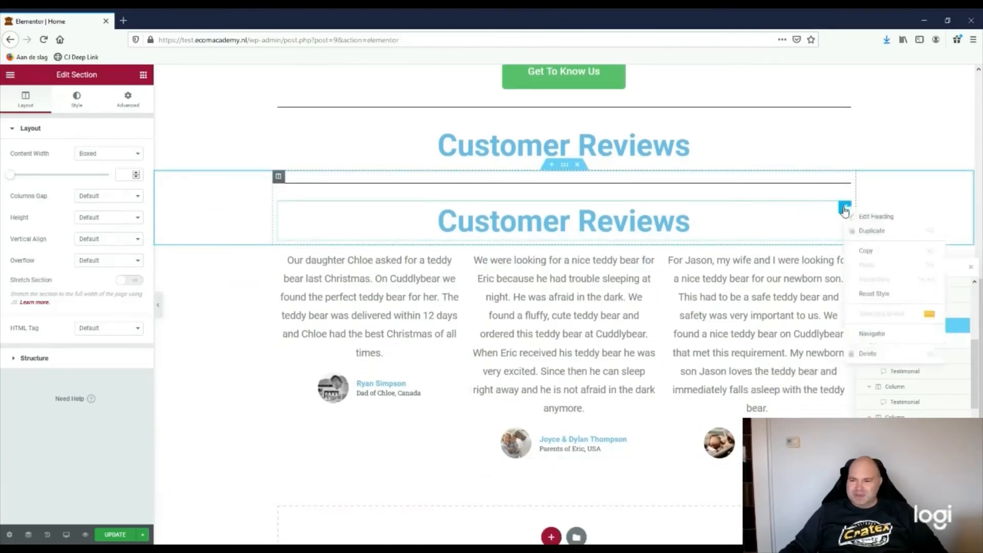
click(868, 354)
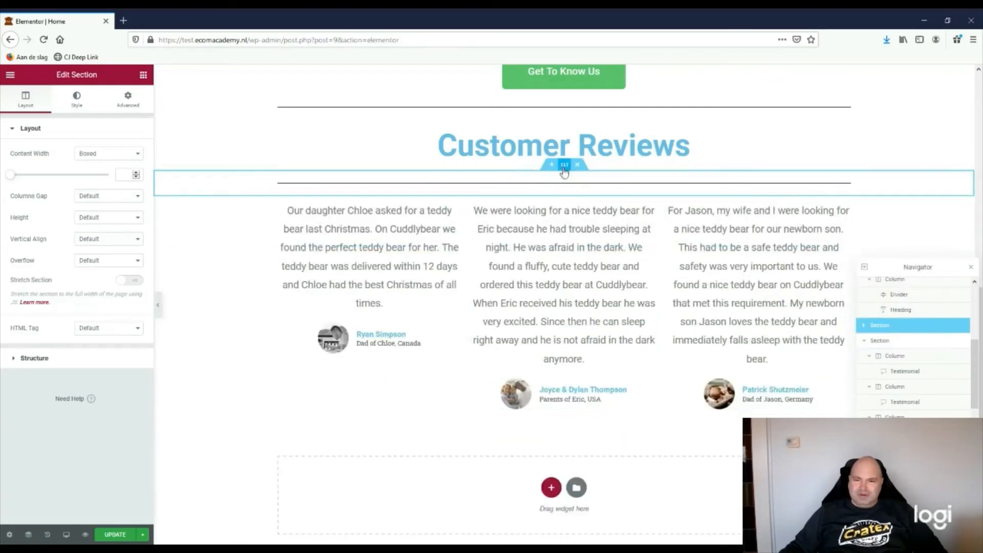
Move the duplicated divider section below the three customer testimonials
drag(571, 174, 536, 374)
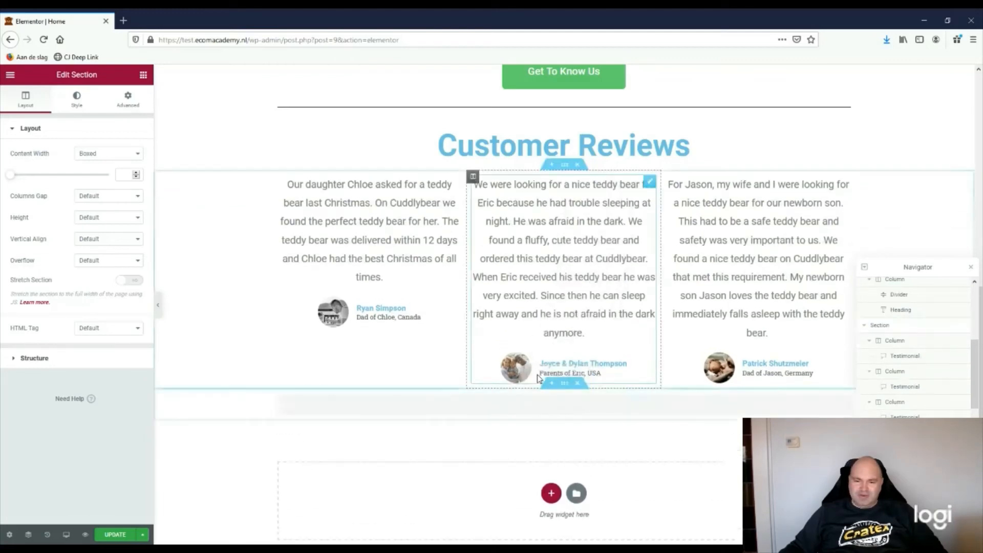
scroll(204, 461, down, 2)
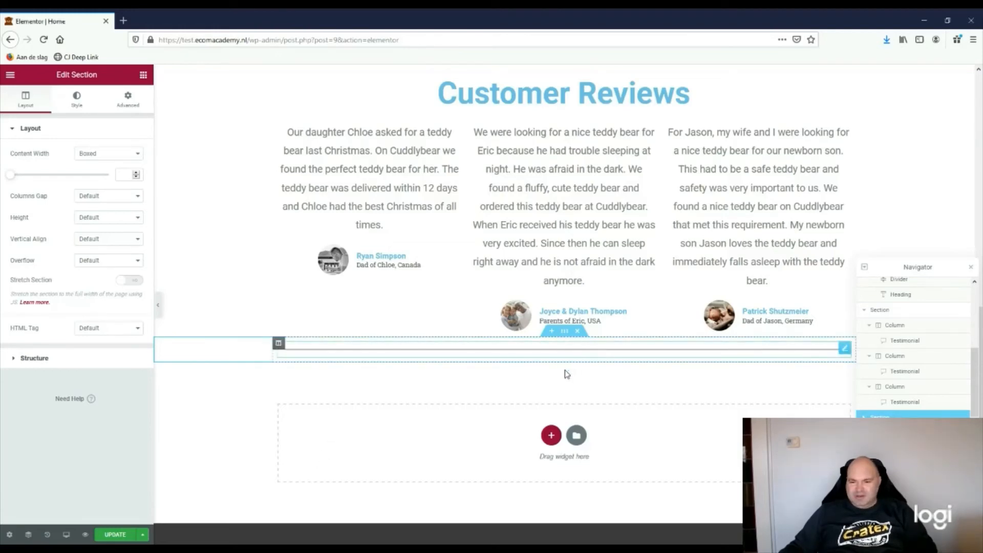
scroll(497, 410, down, 1)
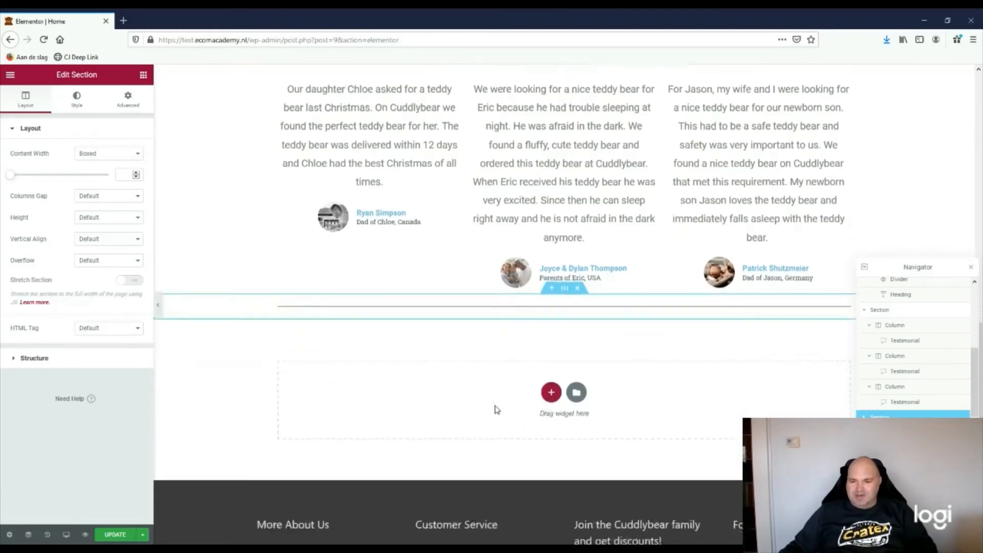